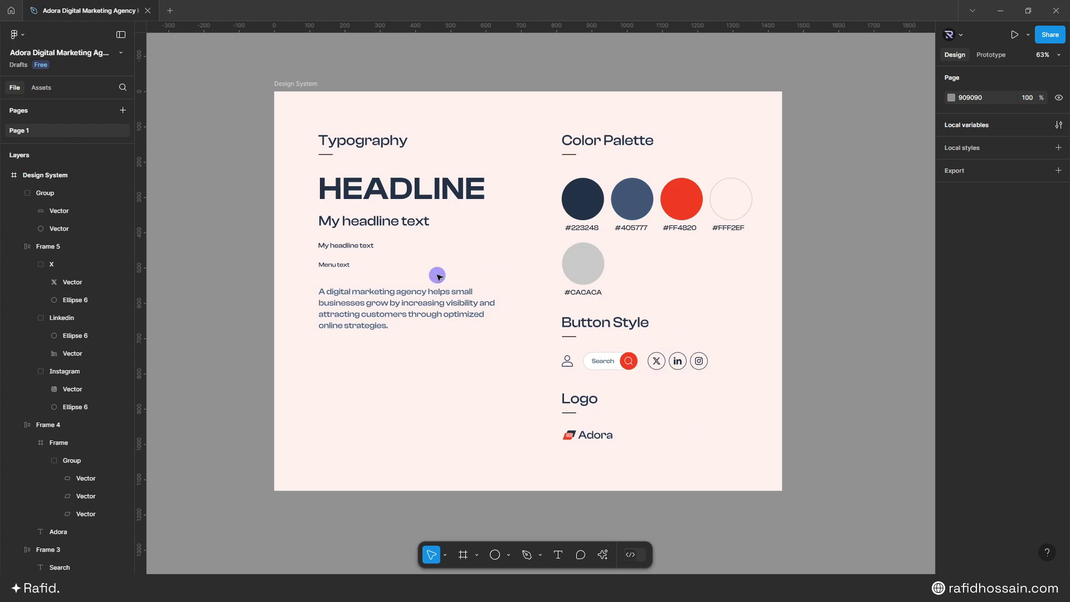
Step: Create a MacBook Pro 16" frame (1728 × 1117) in the empty canvas area beside the Design System frame
scroll(438, 276, "down", 5)
scroll(658, 274, "right", 5)
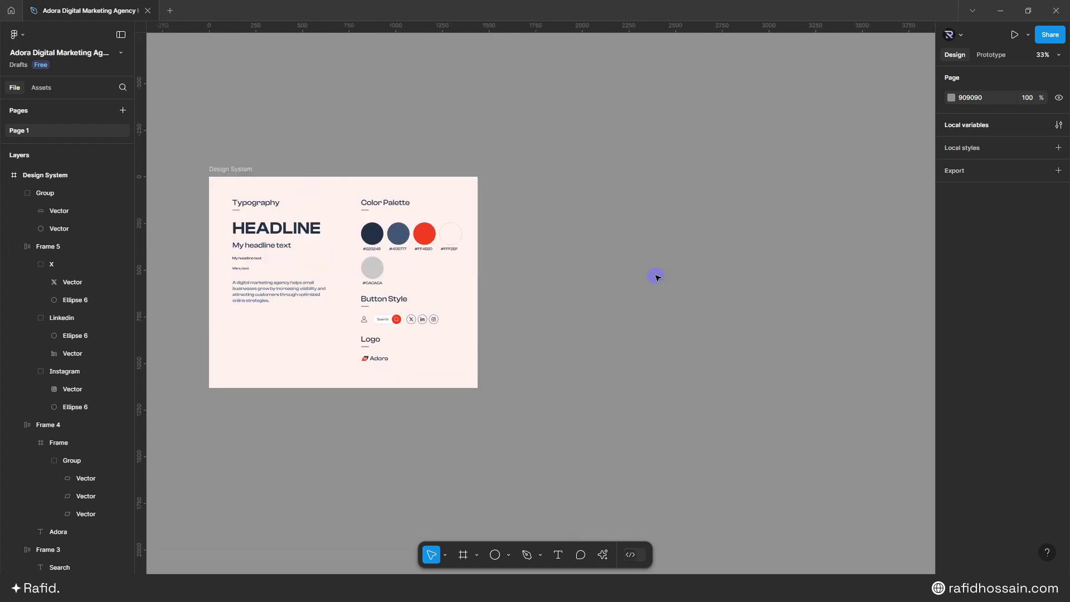
scroll(673, 274, "up", 4)
scroll(673, 274, "up", 2)
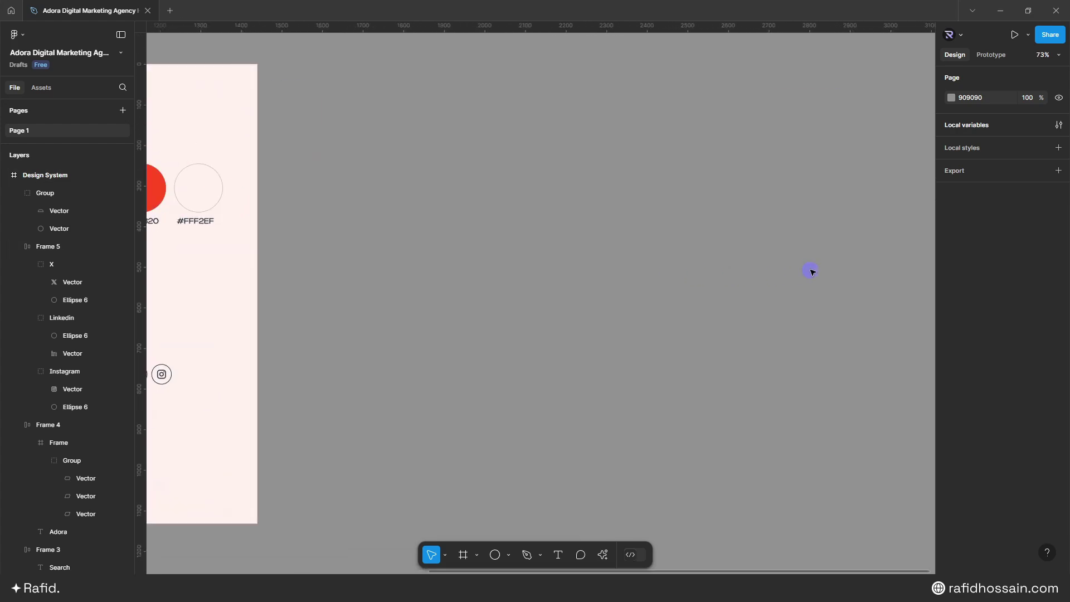
left_click(464, 555)
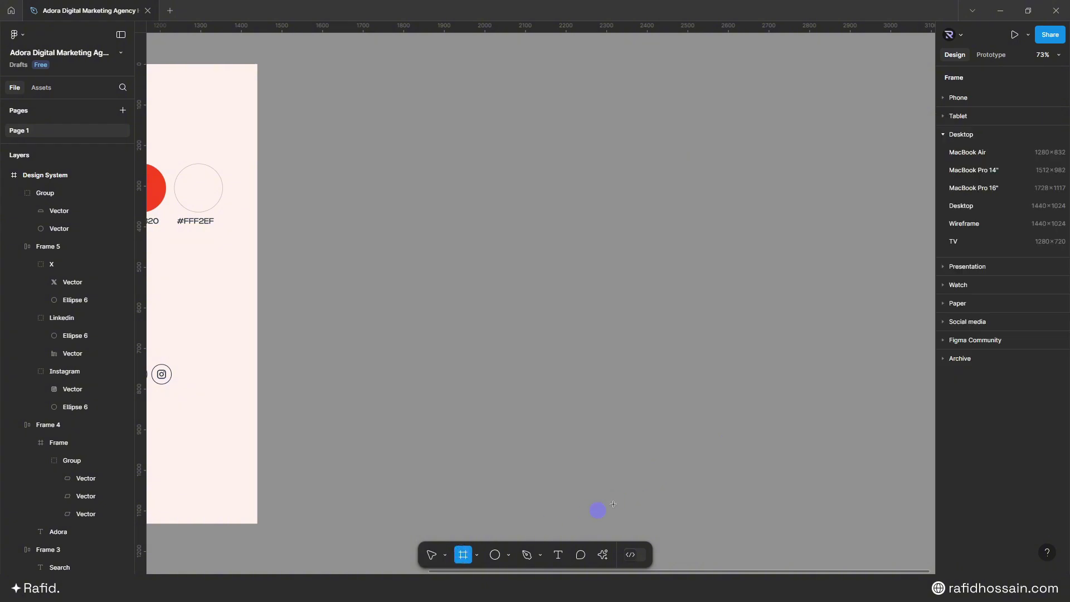
left_click(989, 188)
left_click_drag(286, 79, 353, 71)
scroll(301, 66, "down", 2)
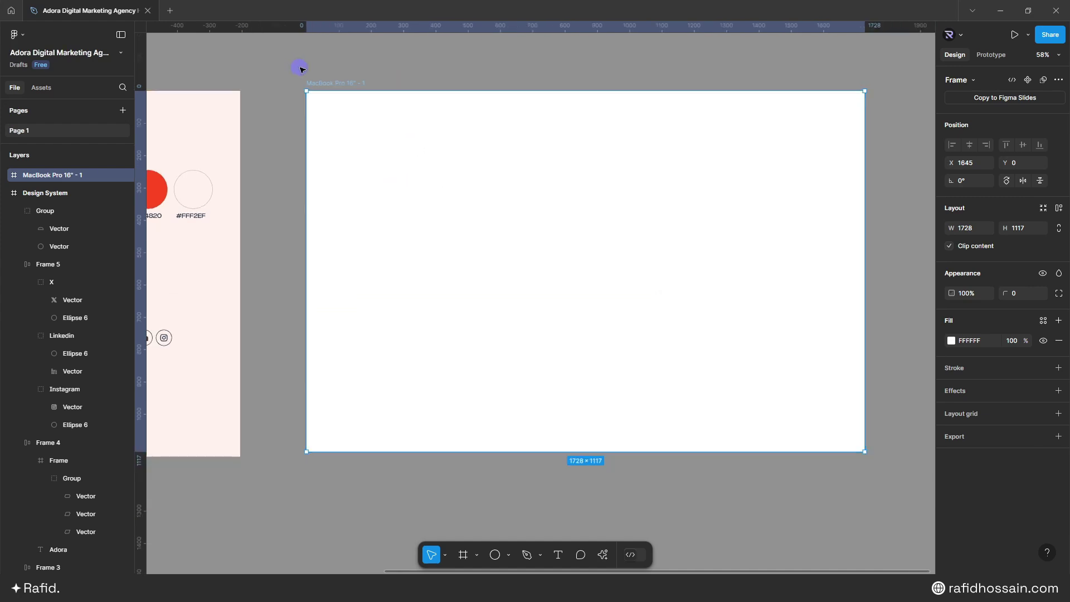
Step: Rename the new MacBook Pro frame as "."
double_click(337, 83)
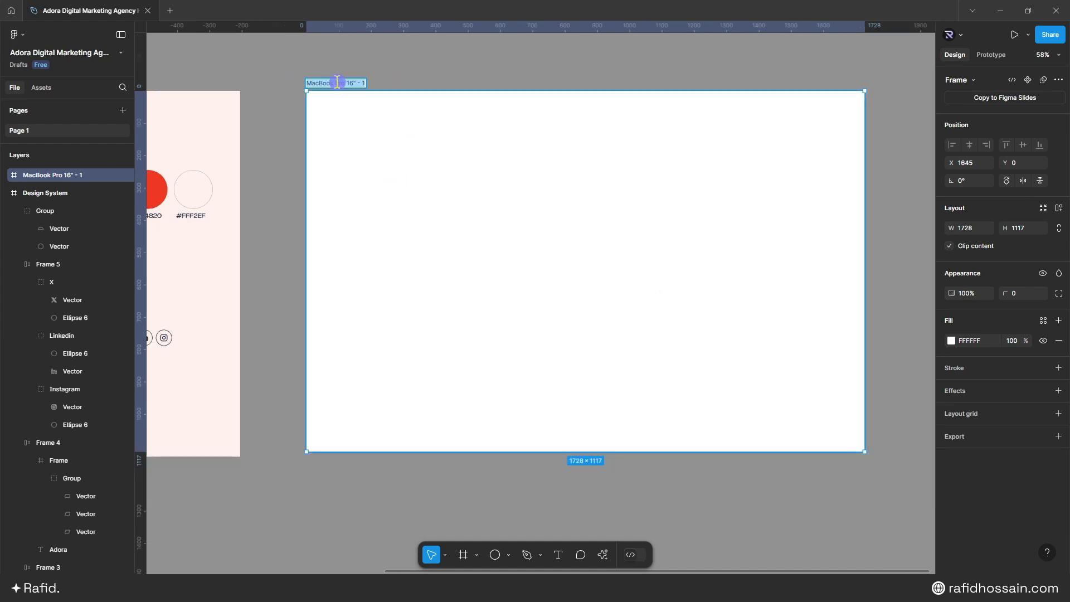
type(".")
left_click(360, 77)
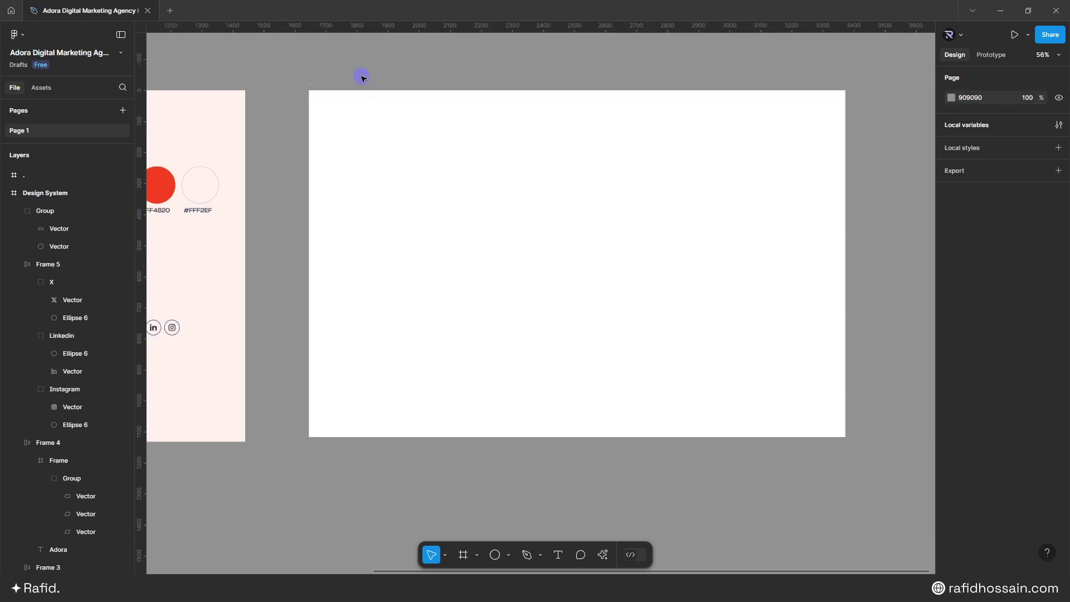
Step: Add a layout grid to the new frame, switch it to columns and set the count to 12
left_click(487, 193)
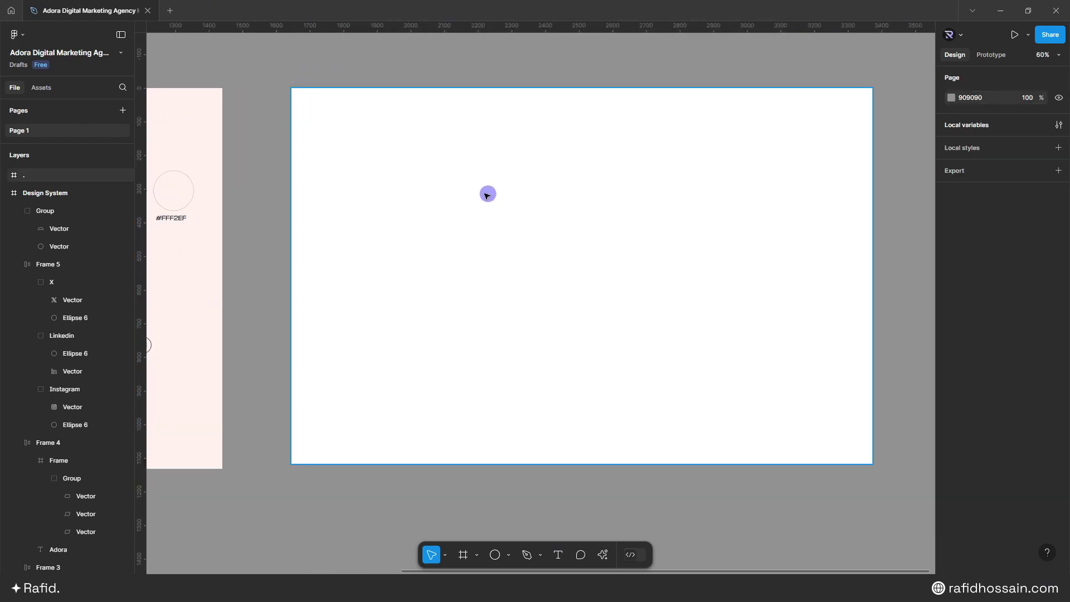
scroll(454, 199, "up", 2)
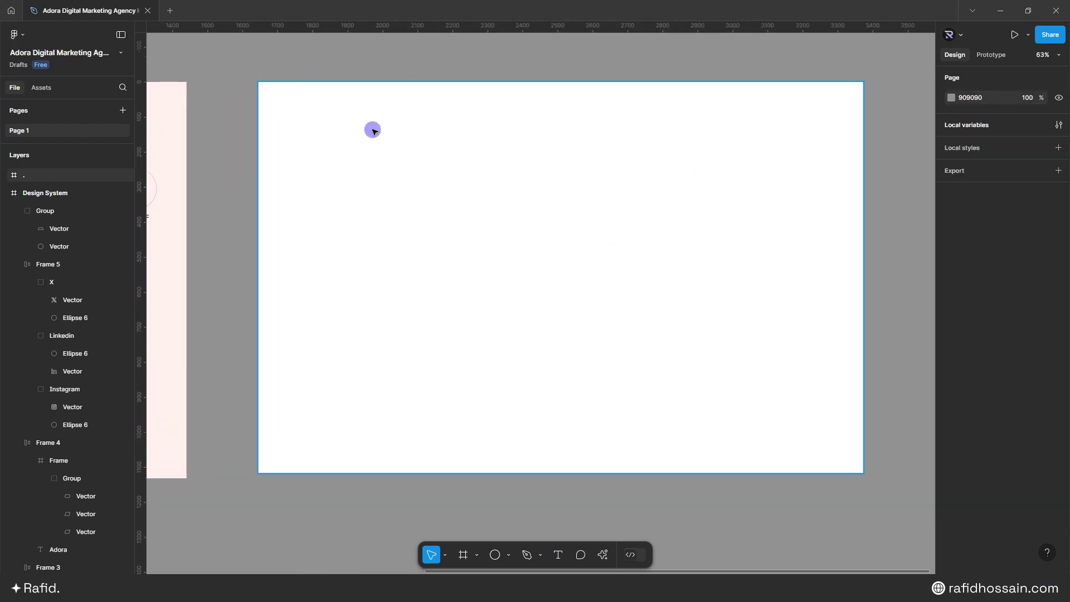
left_click(478, 155)
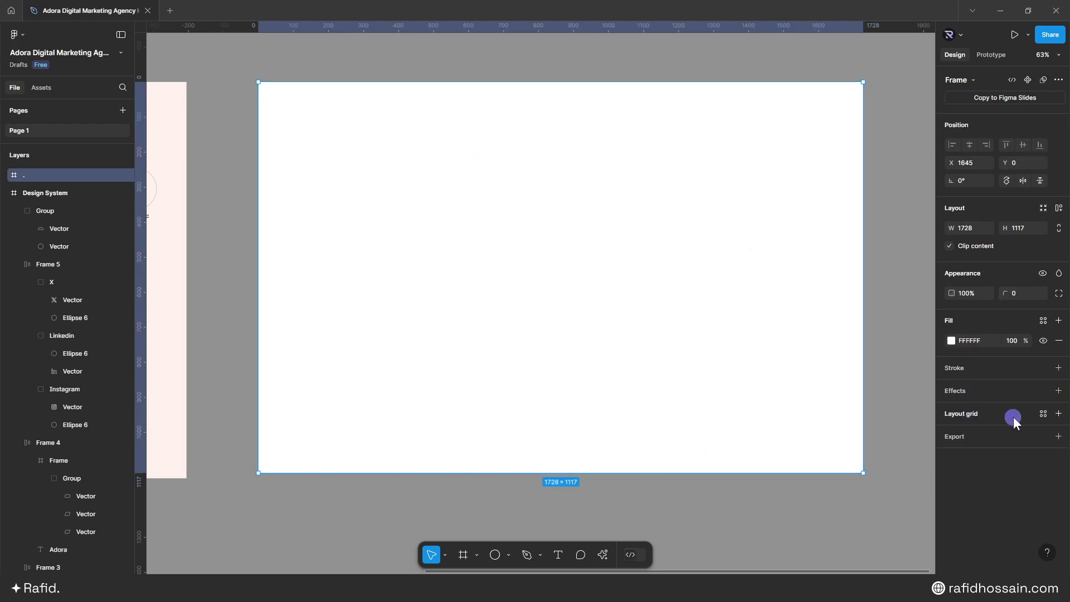
left_click(1059, 414)
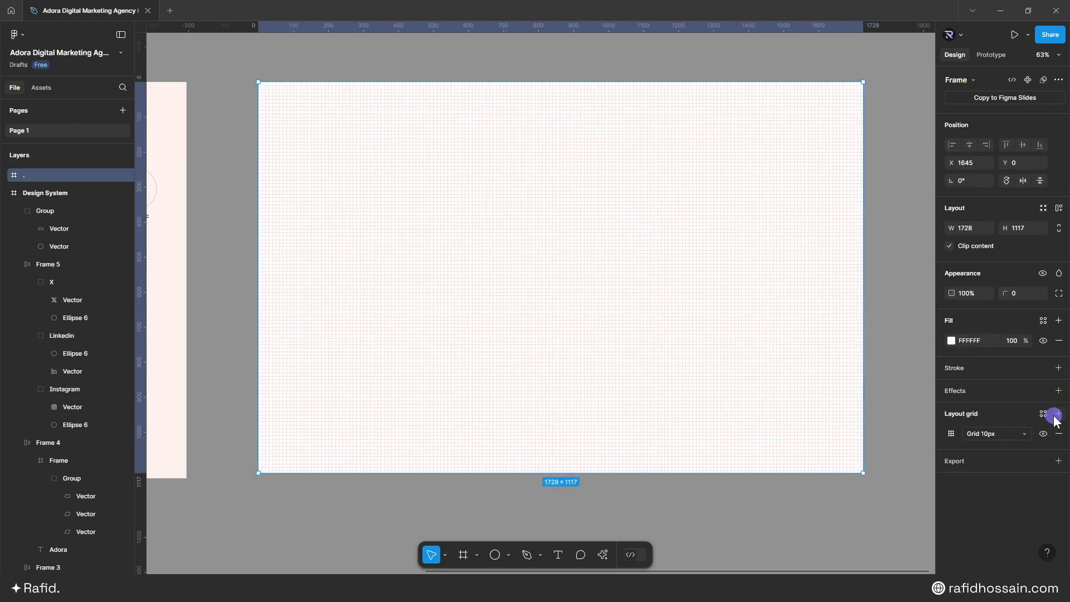
left_click(975, 434)
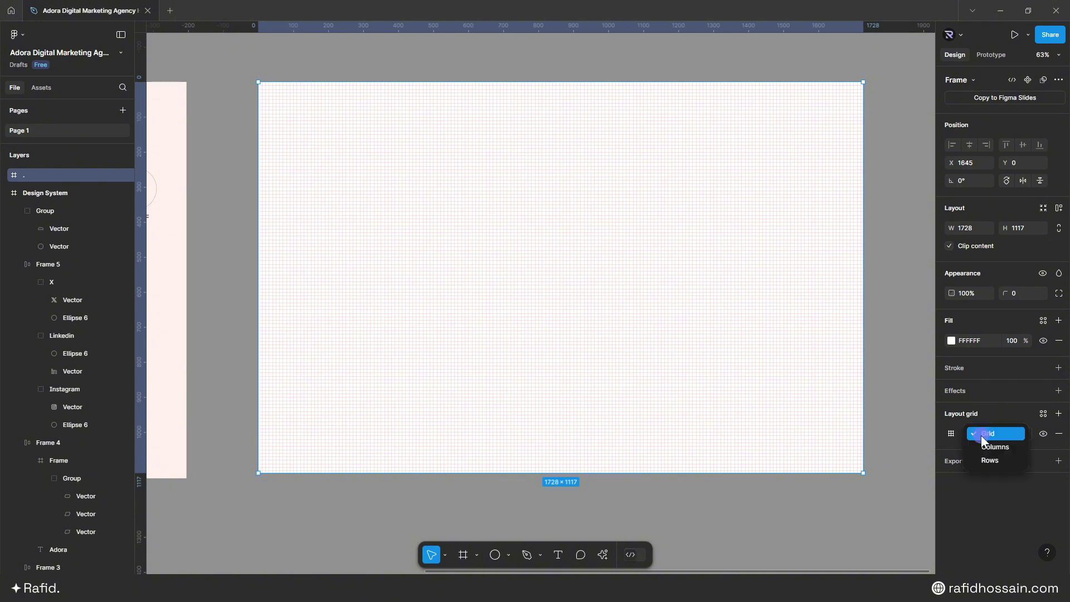
left_click(982, 444)
left_click(951, 433)
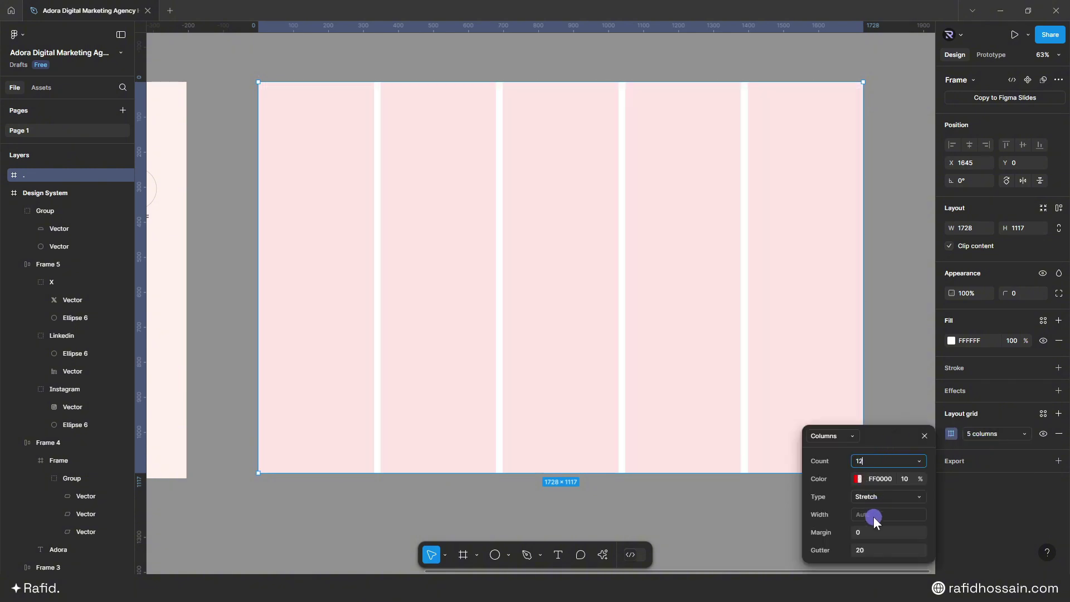
type("12")
key("Return")
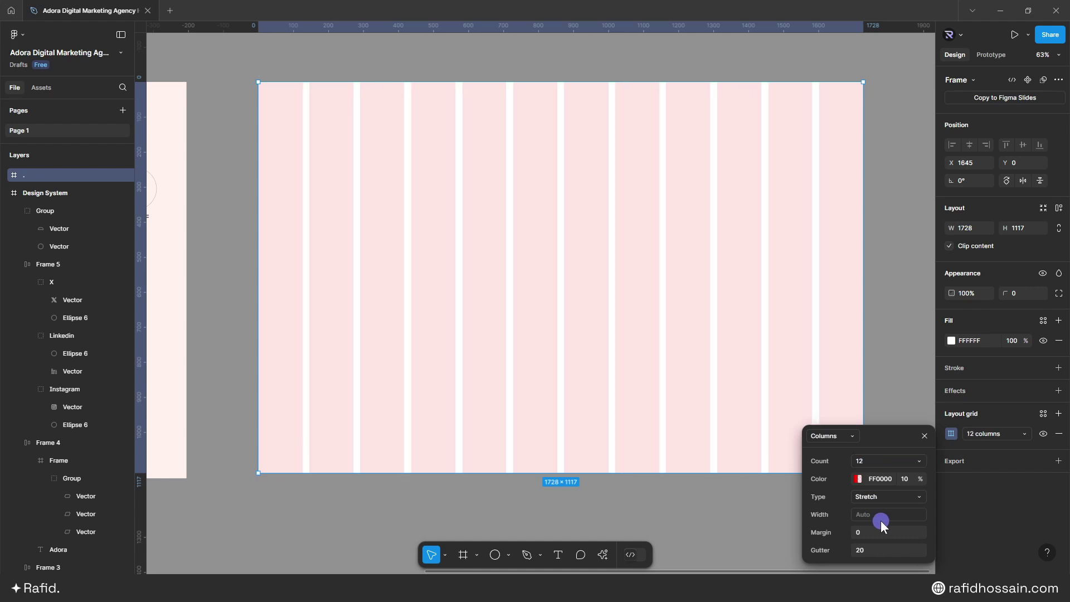
Step: Set the column grid's margin to 180 and its gutter to 40
left_click(874, 535)
key("Return")
left_click(870, 550)
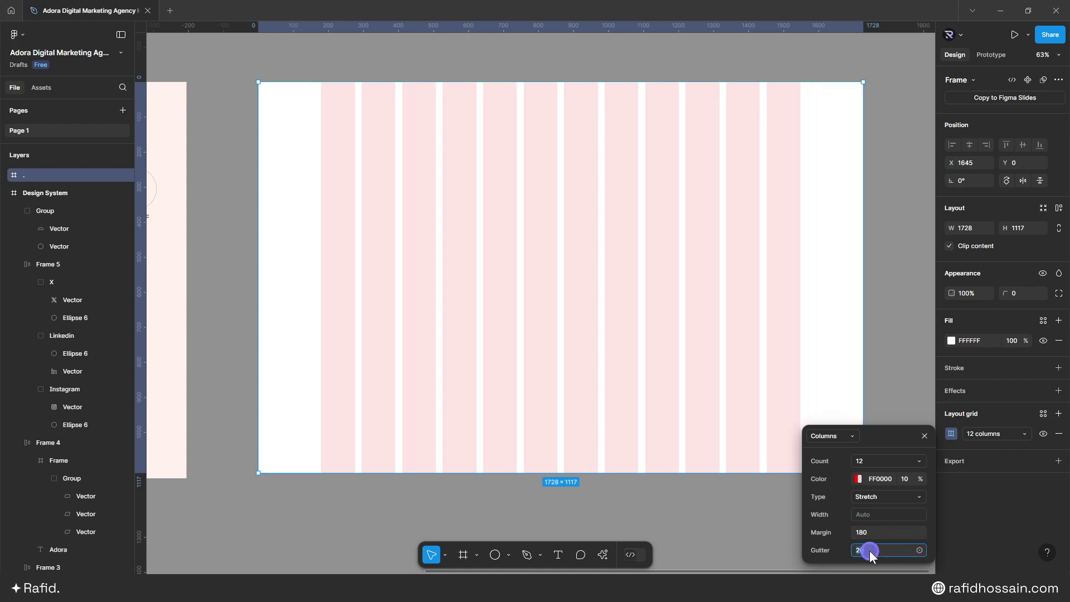
type("40")
key("Return")
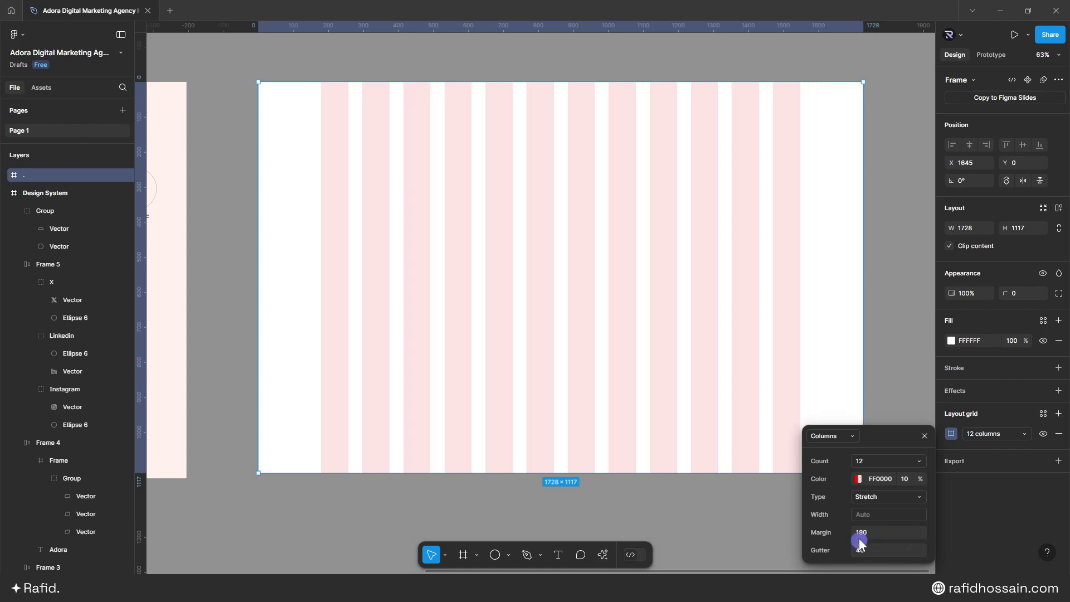
Step: Change the column grid's color to gray 676767 and close its settings
left_click(861, 479)
left_click_drag(721, 387, 651, 383)
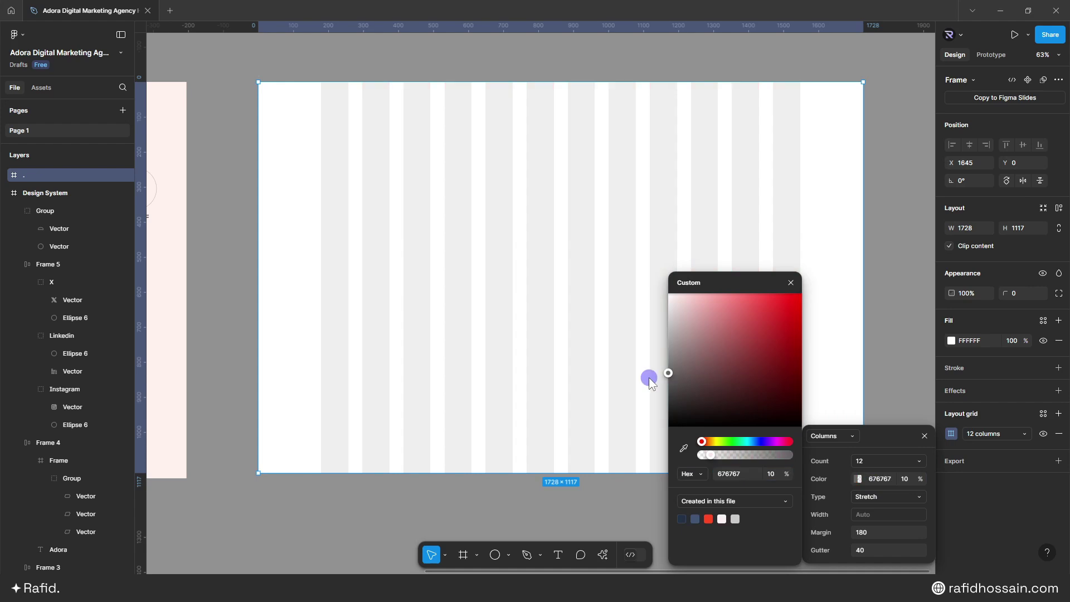
left_click(650, 381)
scroll(675, 162, "up", 1)
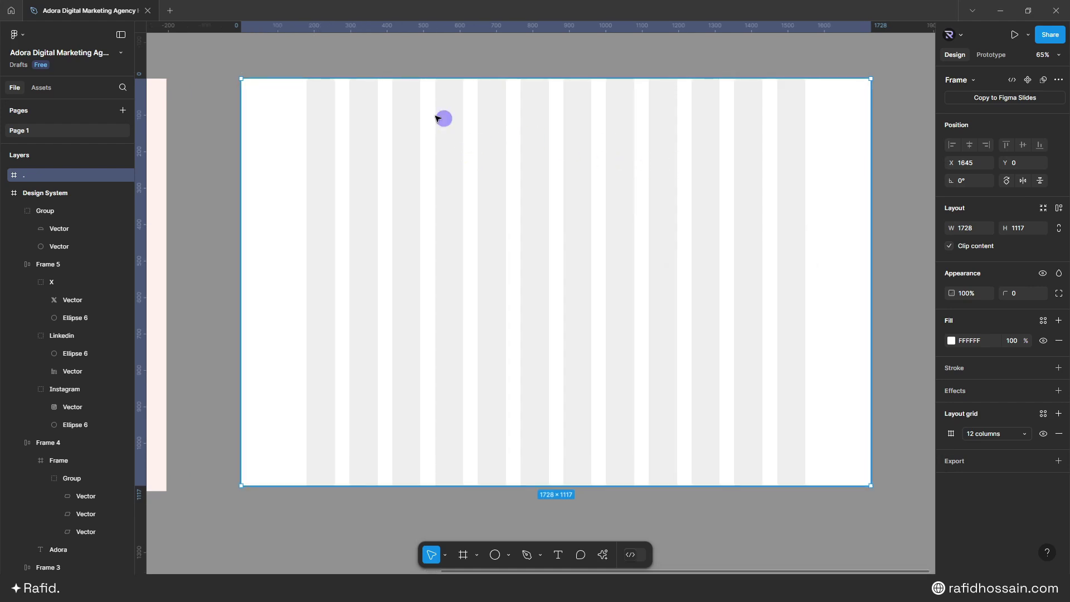
Step: Copy the Adora logo from the design system into the new frame, aligned to the first column at X 180
scroll(679, 190, "down", 3)
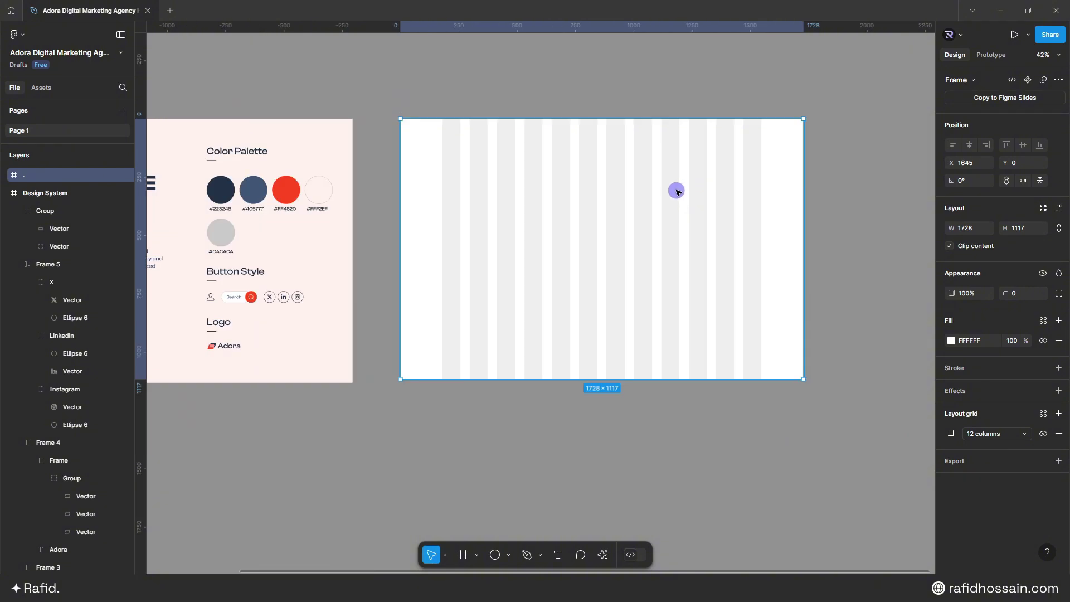
scroll(676, 191, "up", 1)
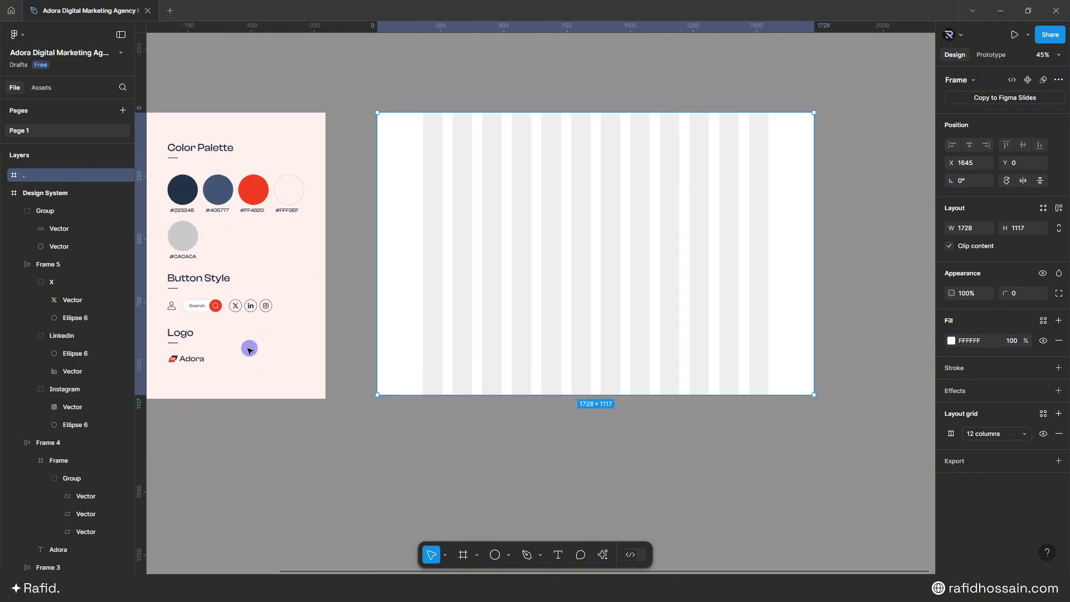
left_click(189, 359)
left_click_drag(186, 359, 442, 92)
scroll(506, 186, "up", 3)
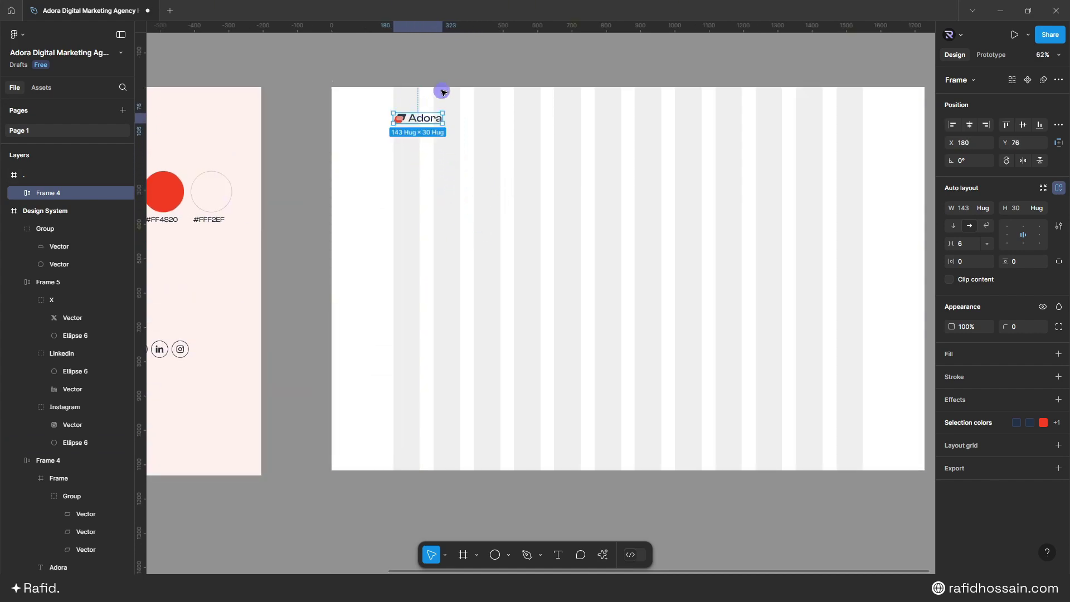
Step: Nudge the copied logo up to Y 40 in the new frame
key("shift+Up")
key("shift+Up")
key("shift+Up")
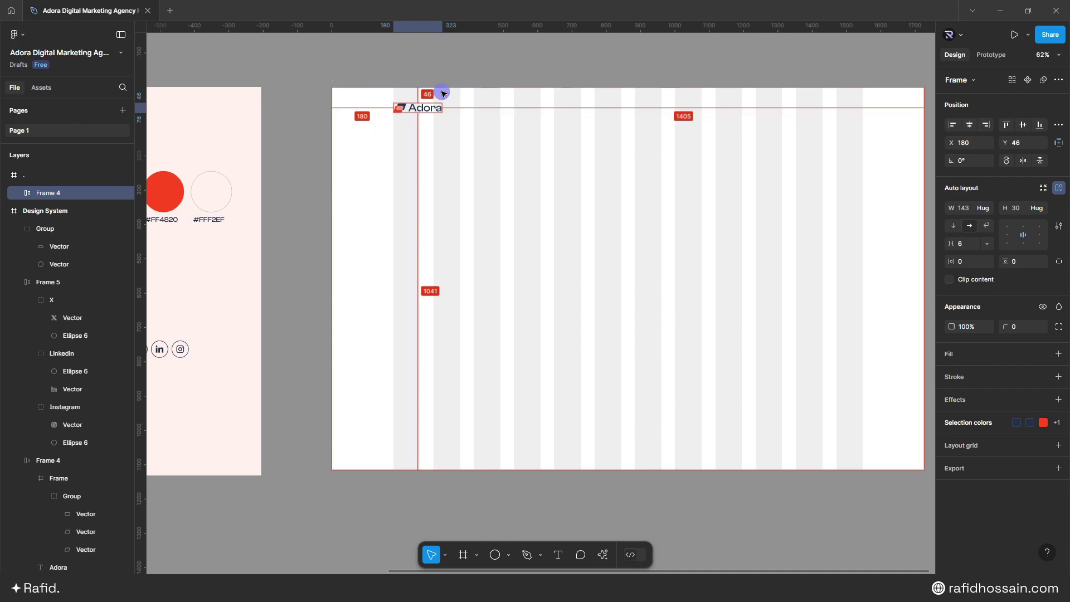
key("Up")
key("Up")
key("Up")
key("Up")
key("Up")
key("Up")
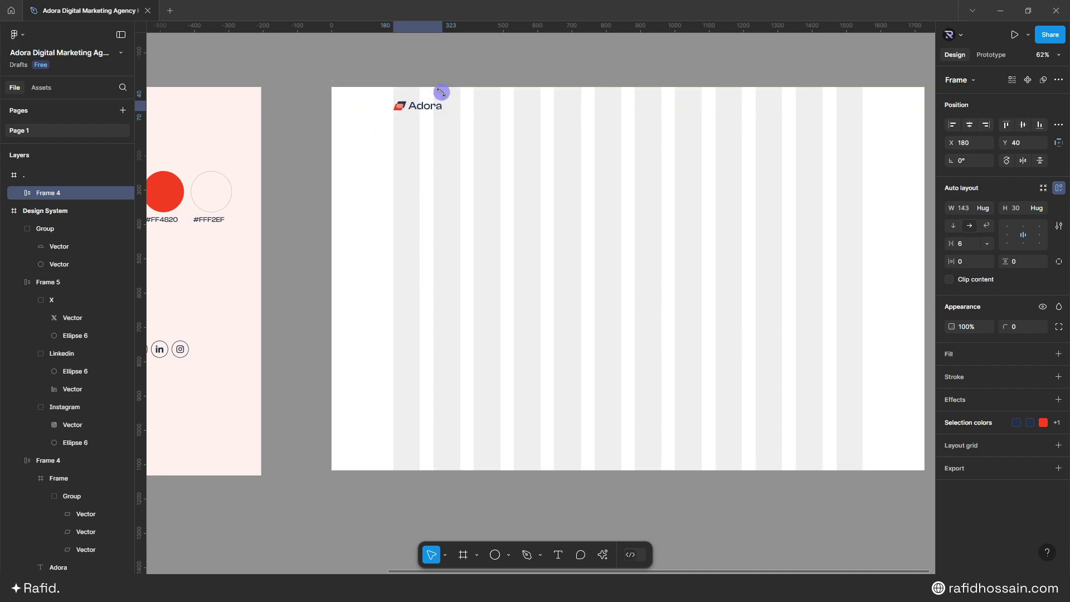
key("Escape")
Step: Copy the menu text style into the new frame as five items: Service, Portfolio, Pricing, Our Team and About Us
scroll(573, 306, "down", 5)
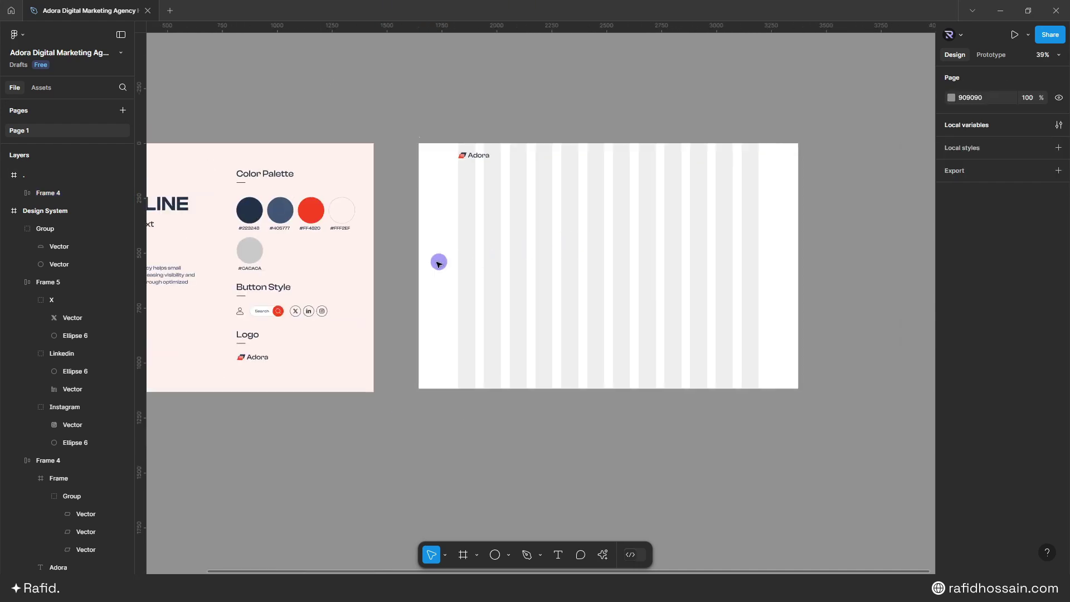
scroll(540, 310, "down", 2)
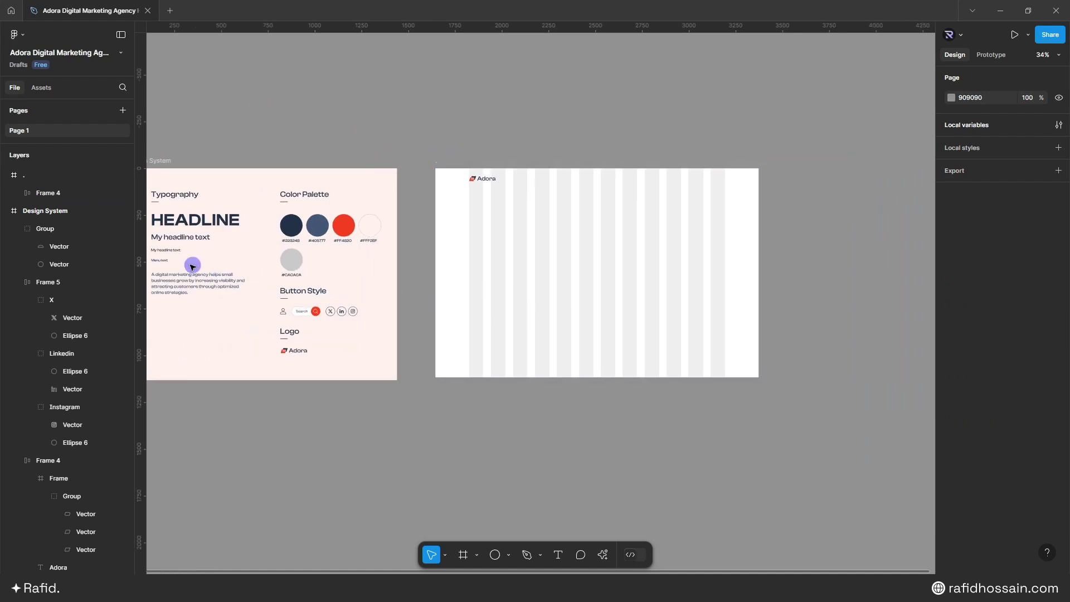
left_click(164, 261)
left_click_drag(164, 260, 564, 276)
scroll(507, 306, "up", 8)
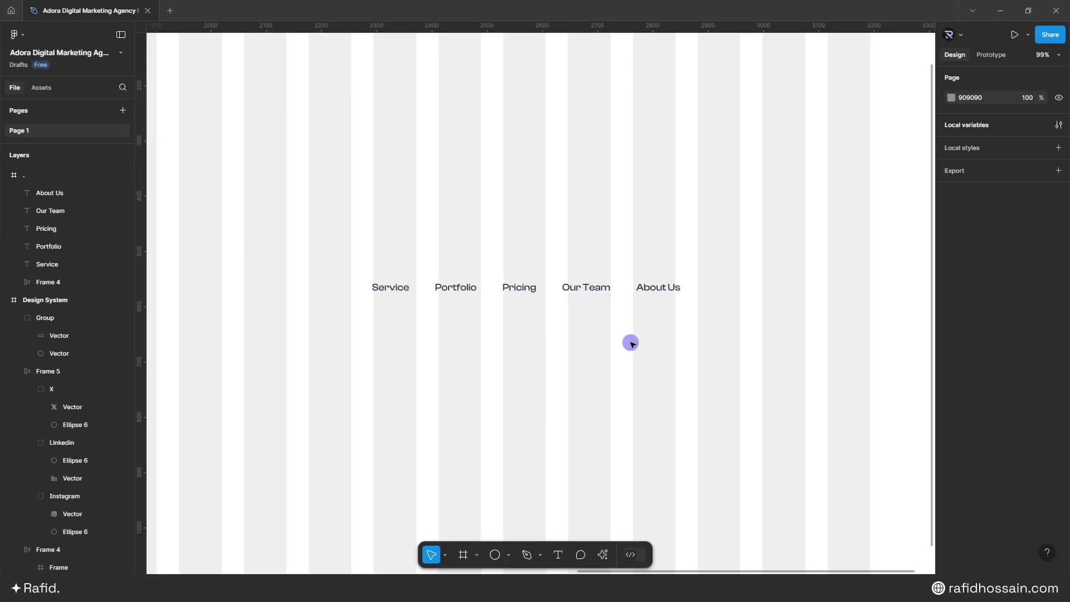
Step: Wrap the five menu items in a centered horizontal auto layout with 40 spacing and move it level with the logo
left_click_drag(332, 248, 779, 368)
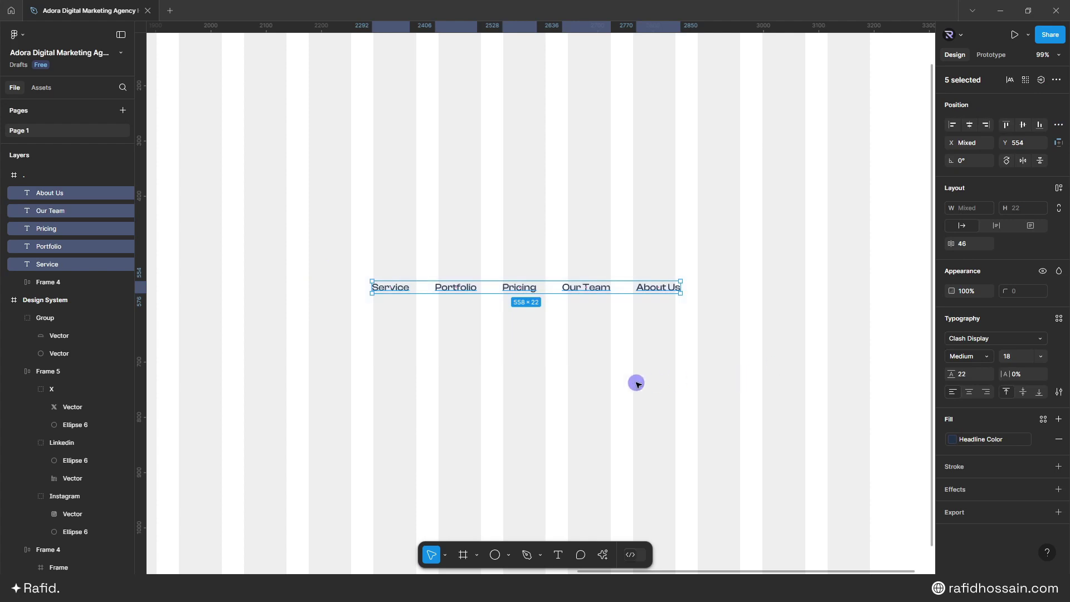
key("shift+a")
left_click(1021, 235)
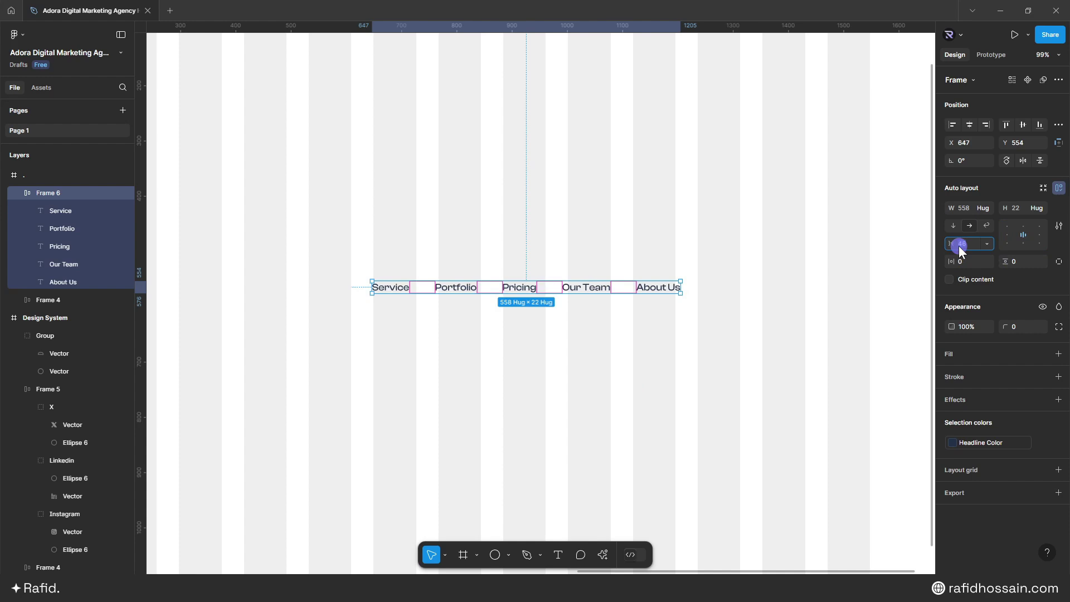
key("Return")
scroll(527, 368, "down", 3)
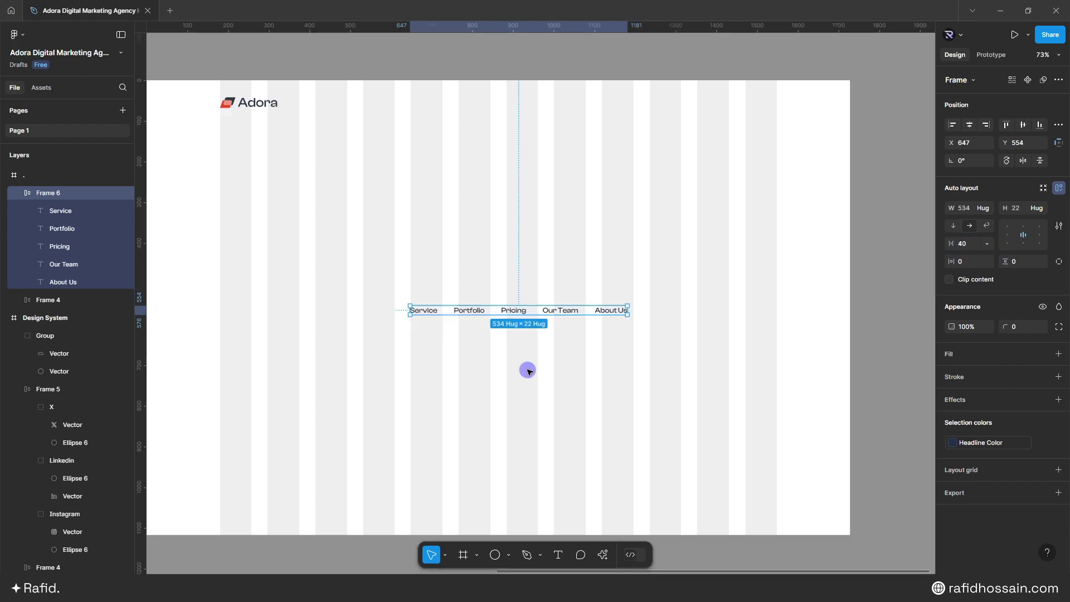
left_click_drag(518, 309, 500, 108)
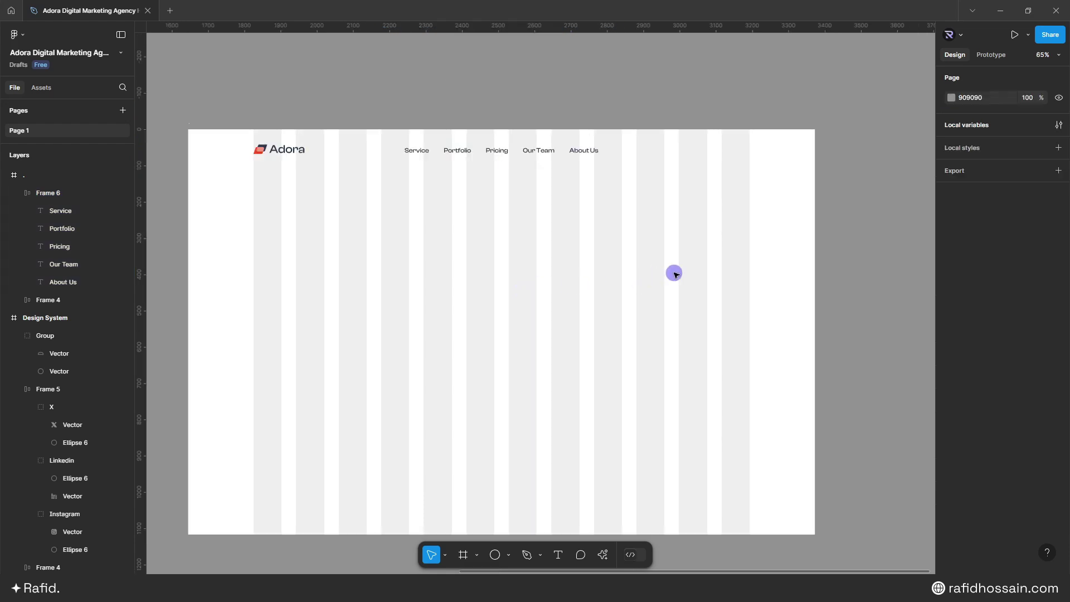
Step: Copy the Search button from the design system into the header row, aligned to the last column's outer edge
scroll(614, 285, "down", 5)
scroll(424, 326, "up", 3)
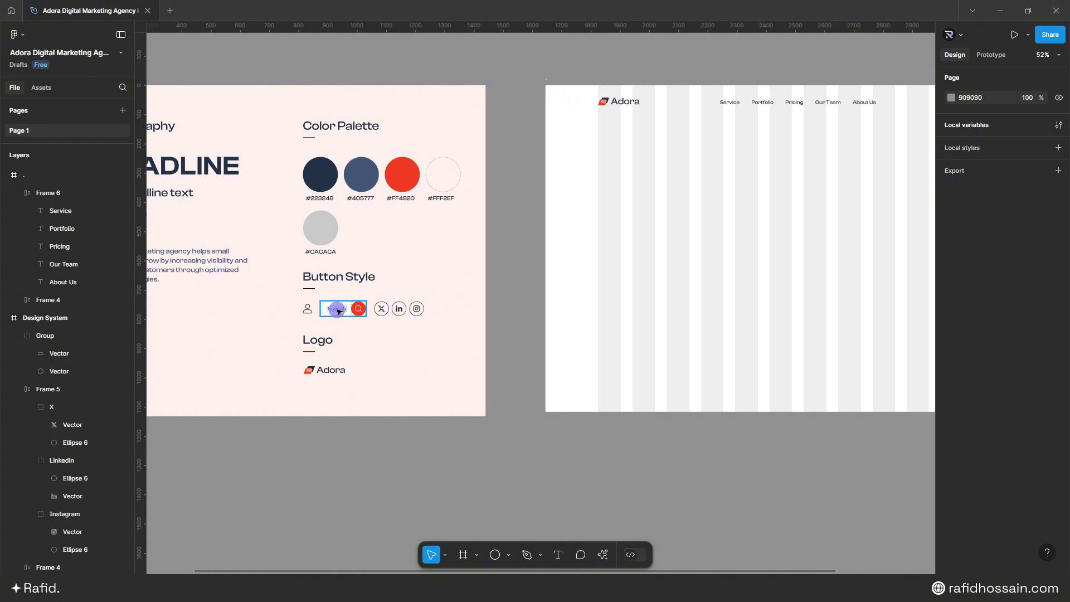
scroll(254, 340, "down", 2)
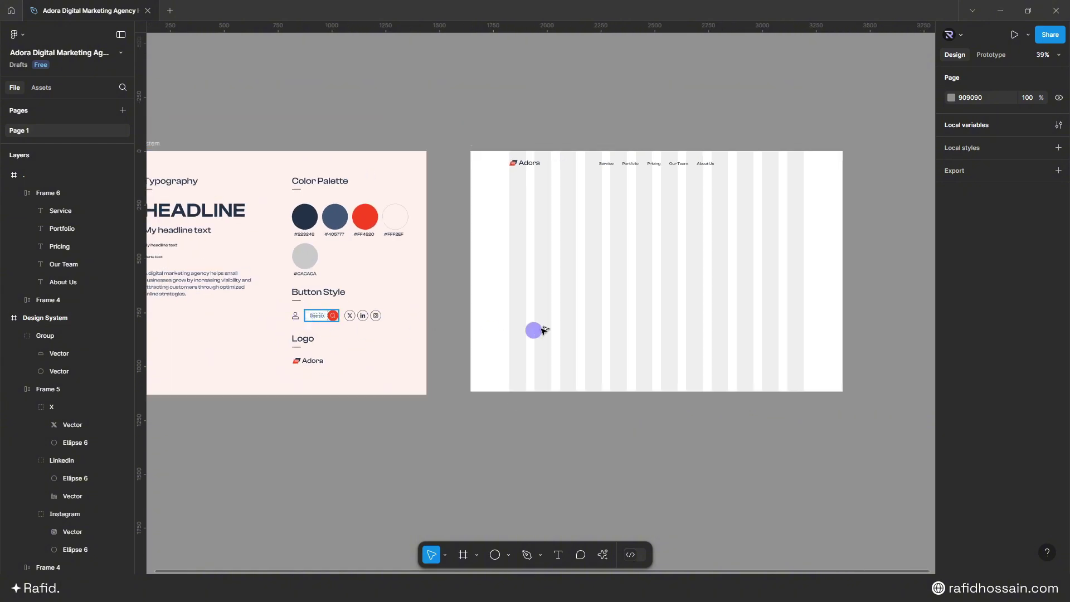
left_click_drag(317, 316, 778, 137)
scroll(800, 234, "up", 2)
left_click(779, 234)
Step: Copy the user icon from the design system into the header, just before the Search button
scroll(781, 238, "down", 2)
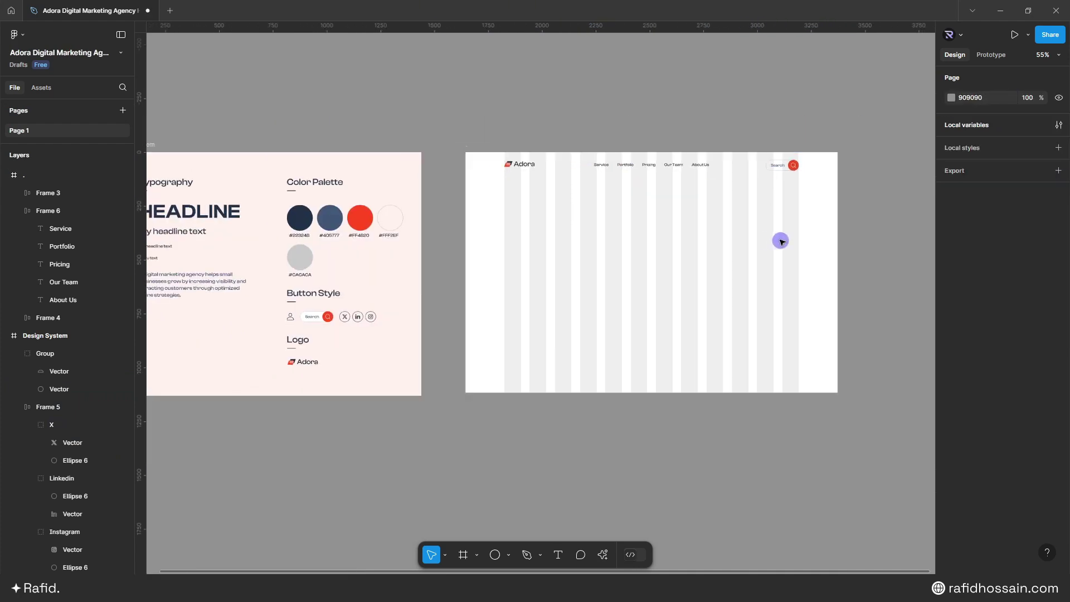
left_click_drag(293, 318, 669, 269)
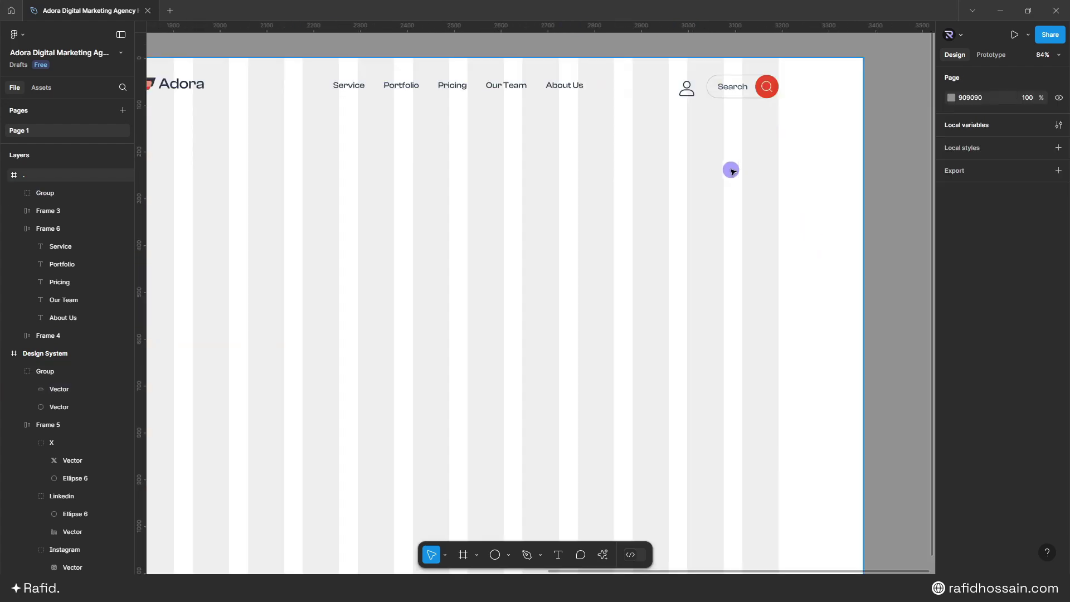
scroll(731, 167, "down", 1)
Step: Wrap the header's user icon and Search button in a centered horizontal auto layout with 30 spacing
left_click_drag(762, 129, 673, 75)
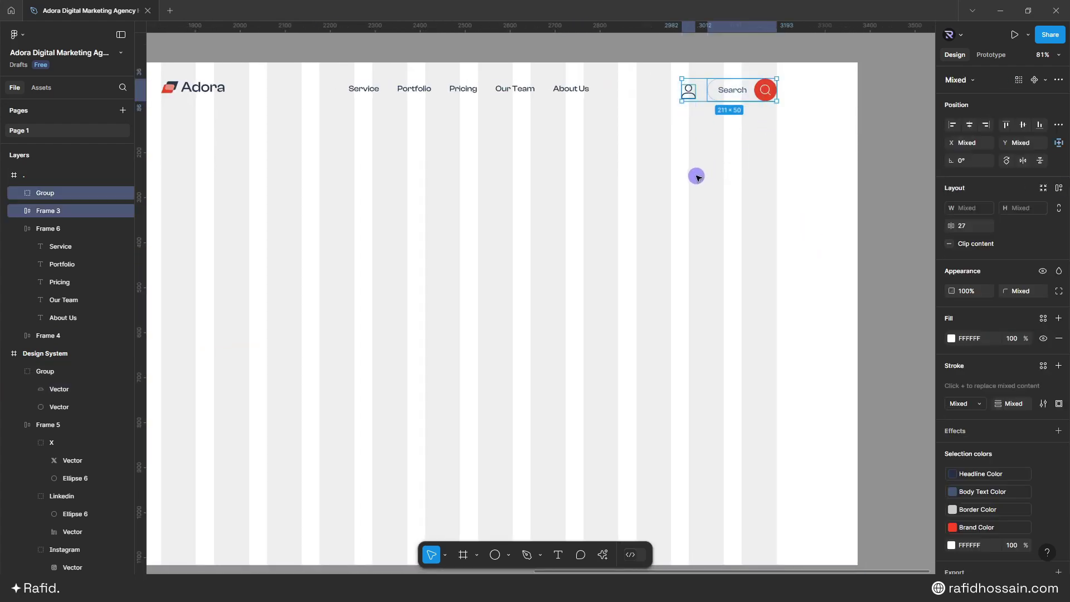
key("shift+a")
left_click(1022, 237)
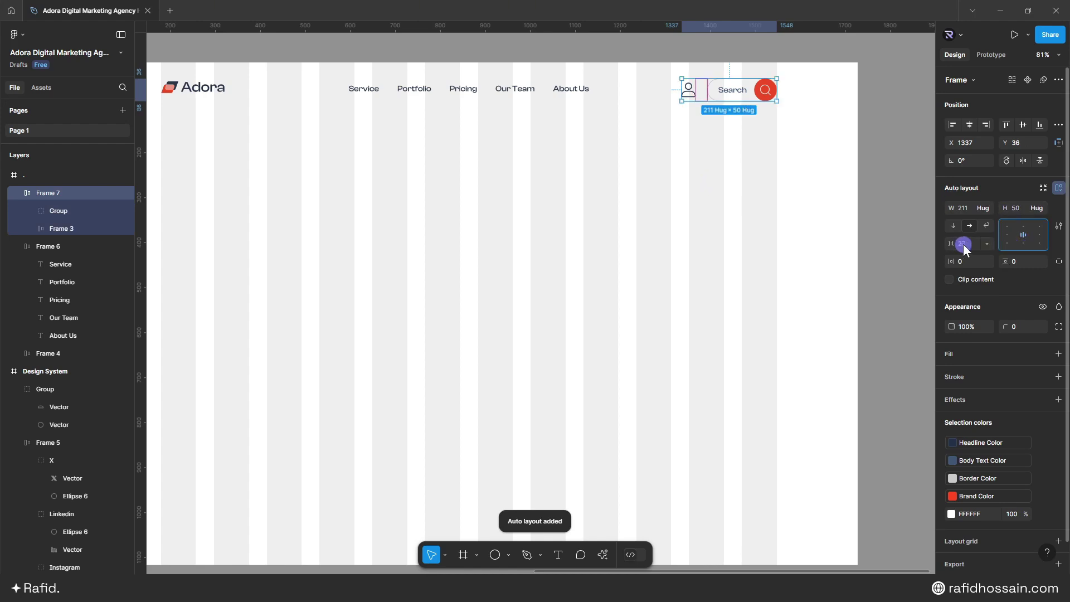
left_click(948, 242)
type("30")
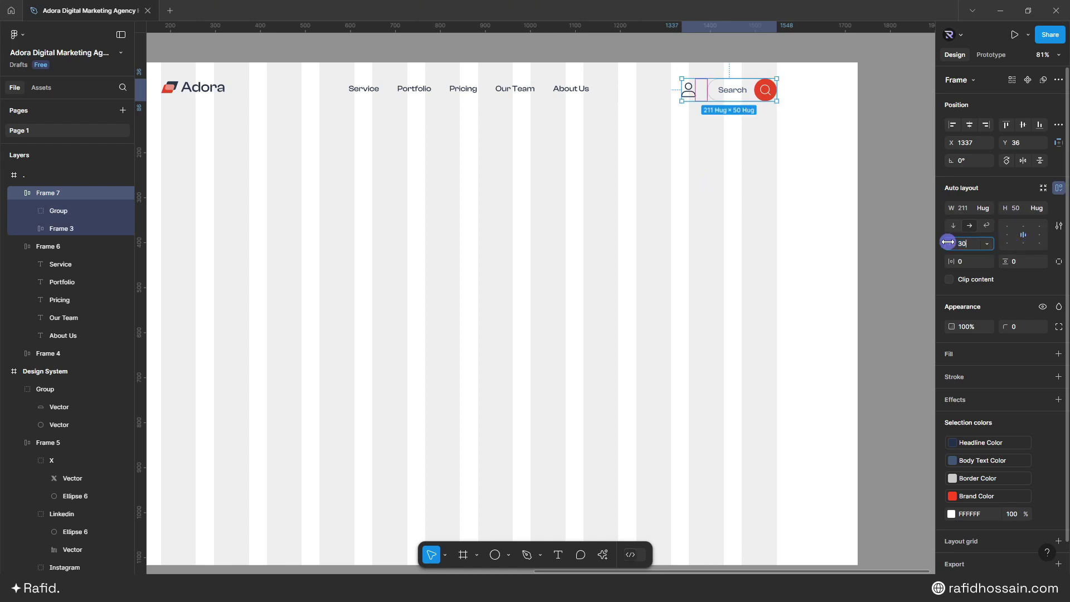
key("Return")
Step: Align the header's logo, menu and user/search elements on their vertical centers and group them together
scroll(754, 184, "down", 1)
left_click_drag(764, 138, 249, 86)
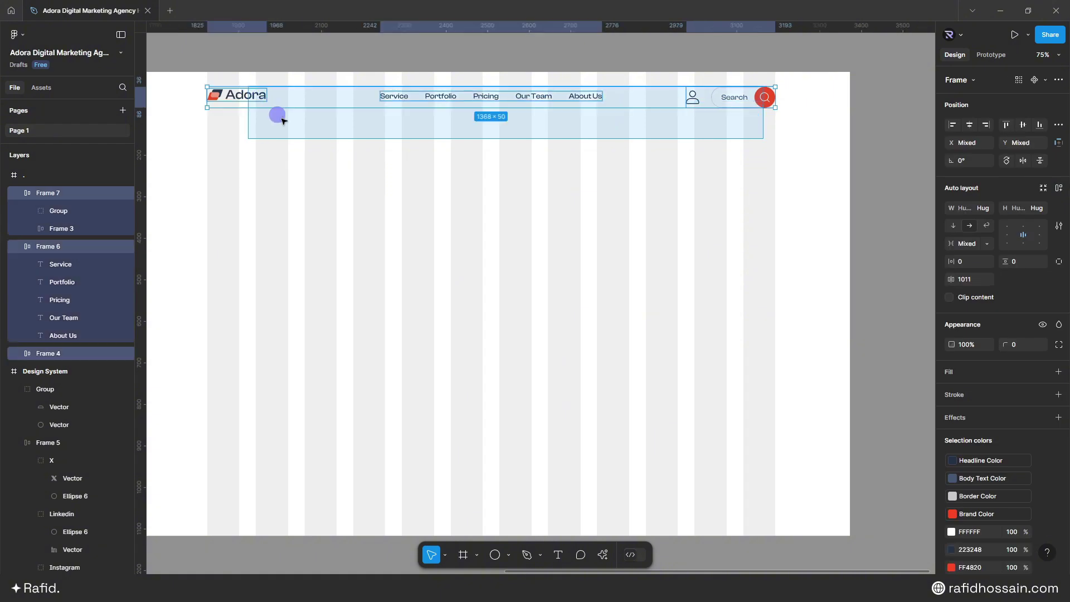
left_click_drag(282, 120, 283, 121)
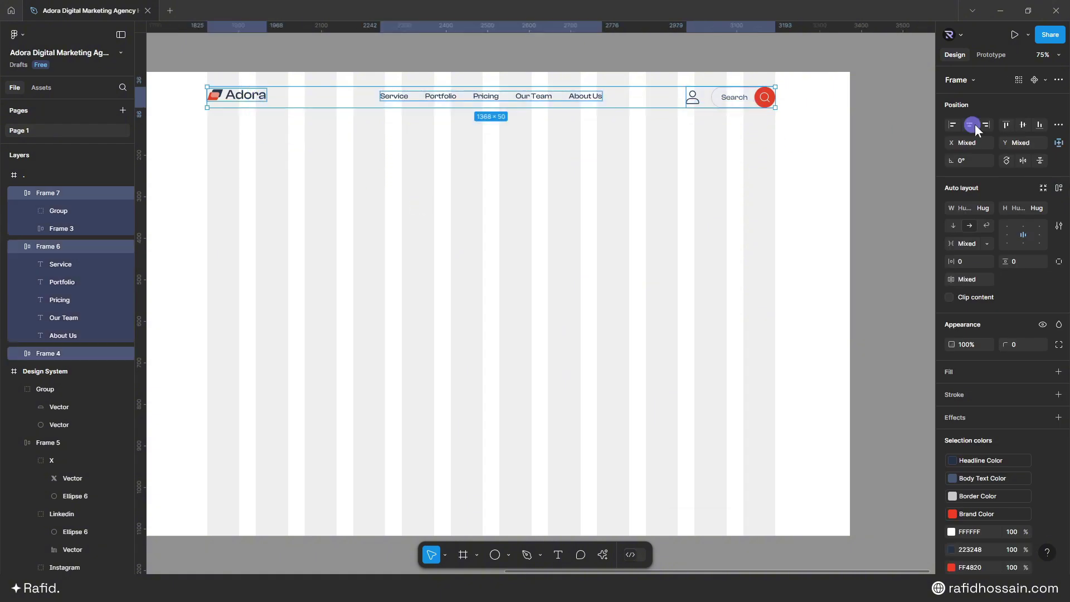
left_click(1024, 125)
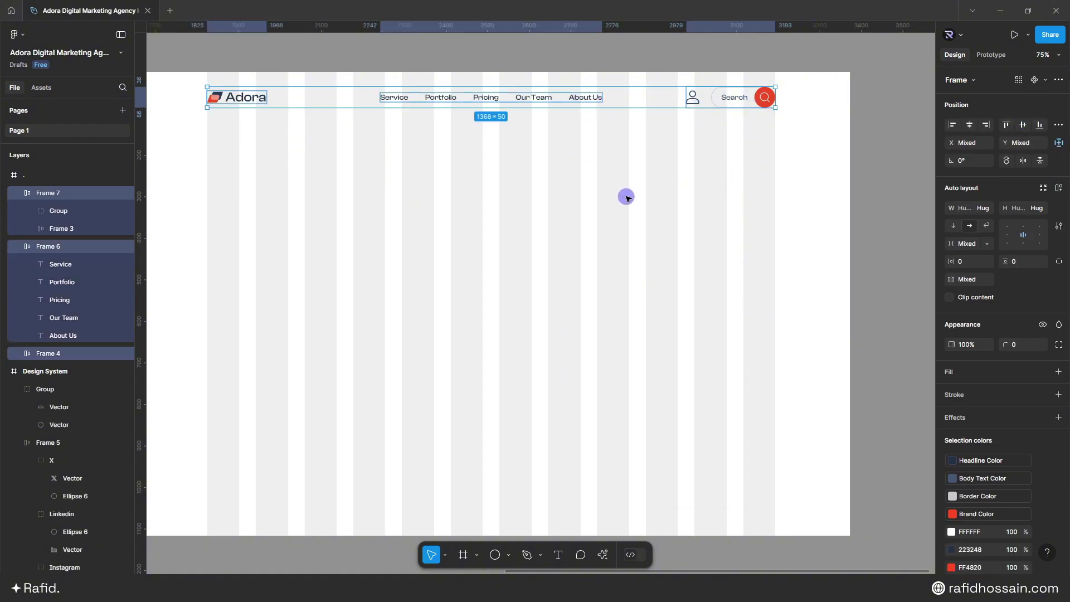
key("ctrl+g")
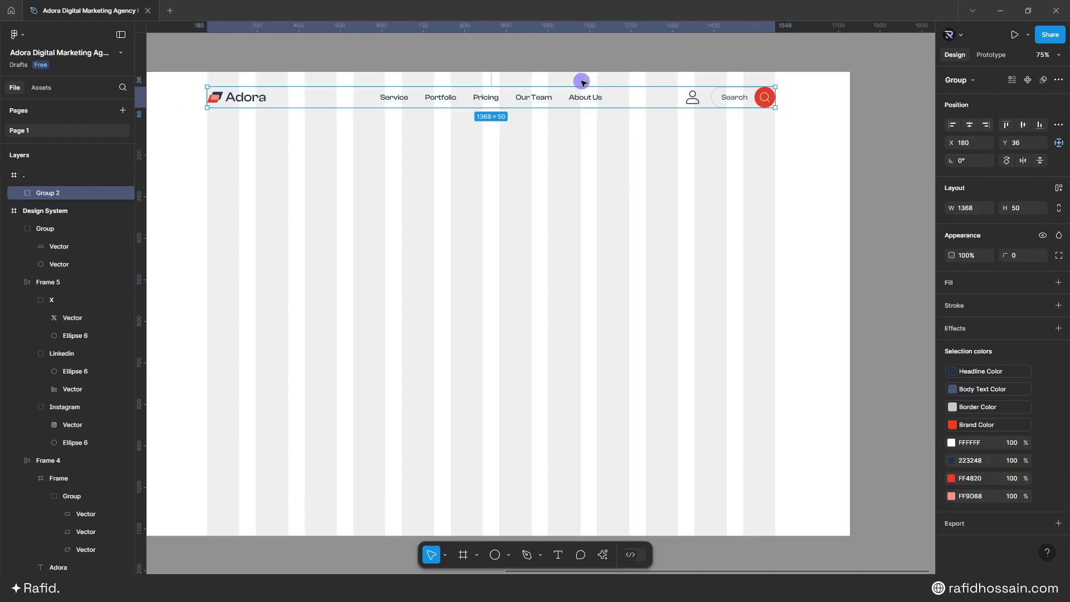
Step: Move the header group down to Y 40 in the desktop frame
key("Down")
key("Down")
key("Down")
key("Down")
key("Down")
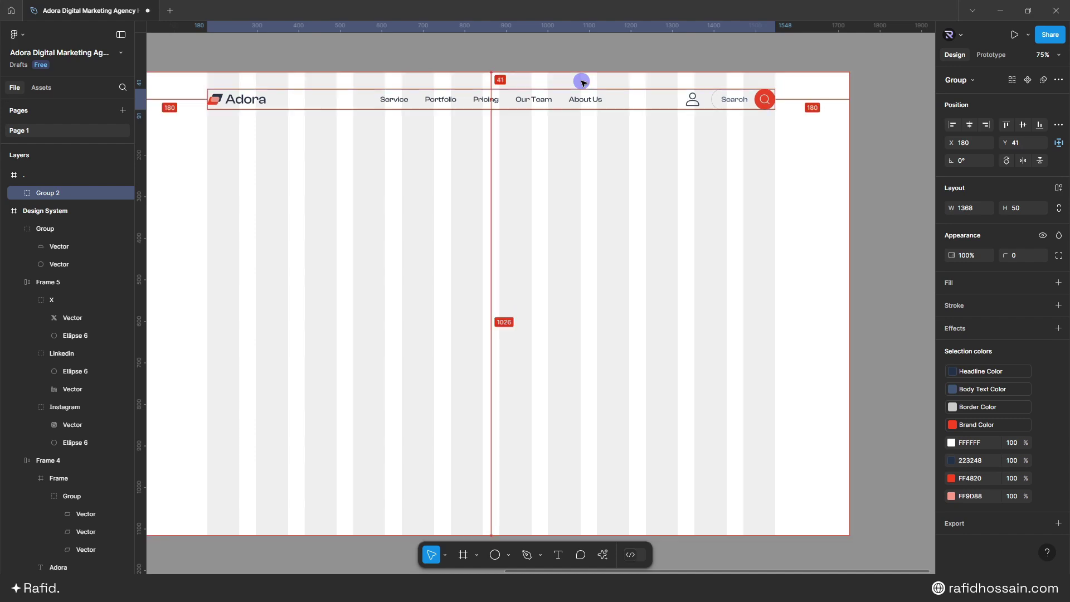
key("Up")
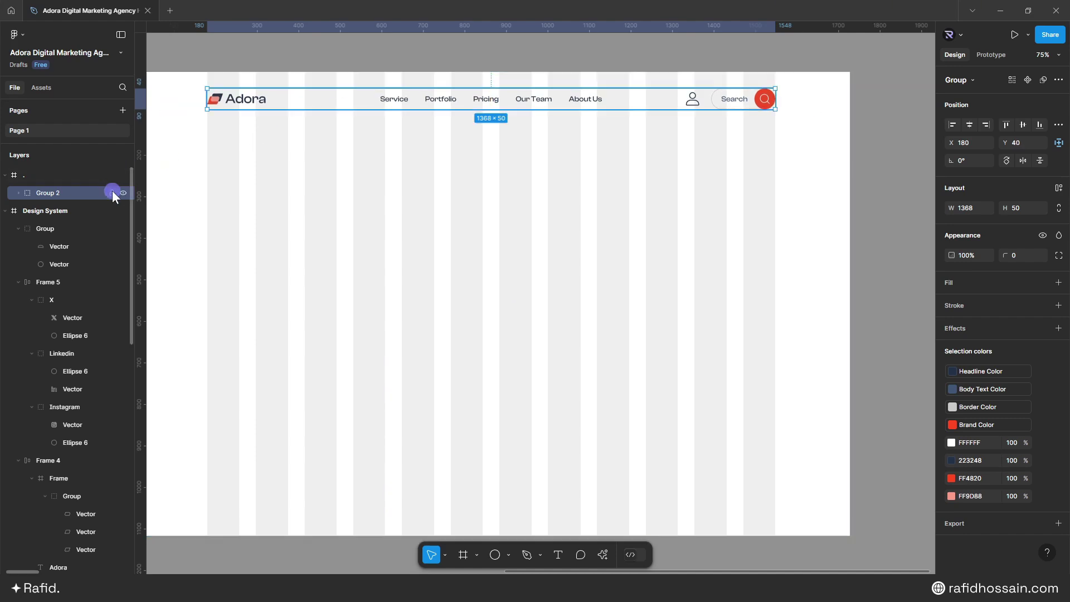
Step: Rename the header group as Header and lock it
double_click(49, 193)
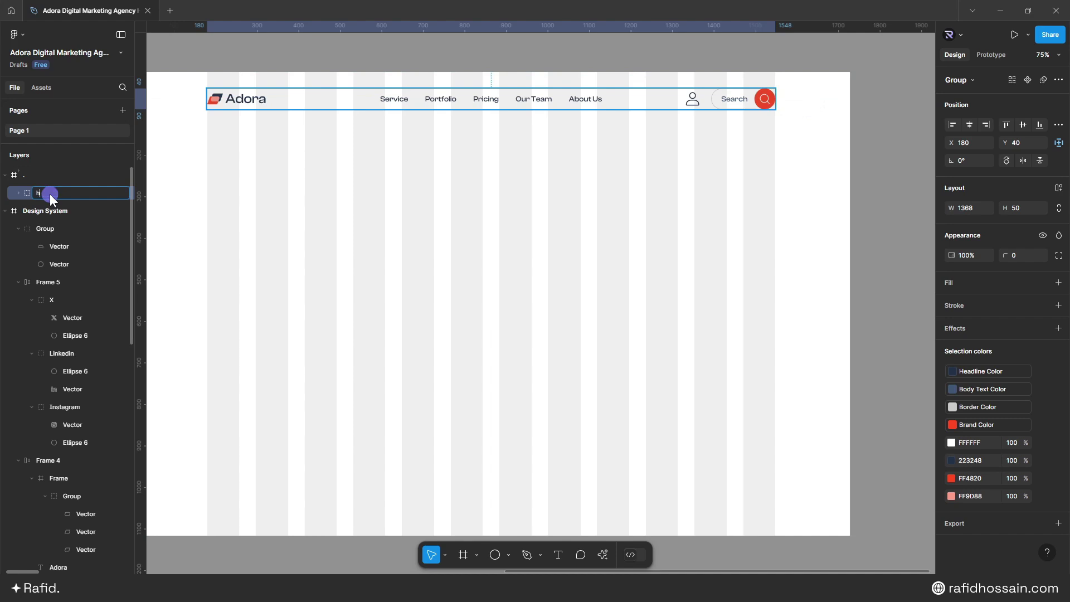
type("Header")
key("Return")
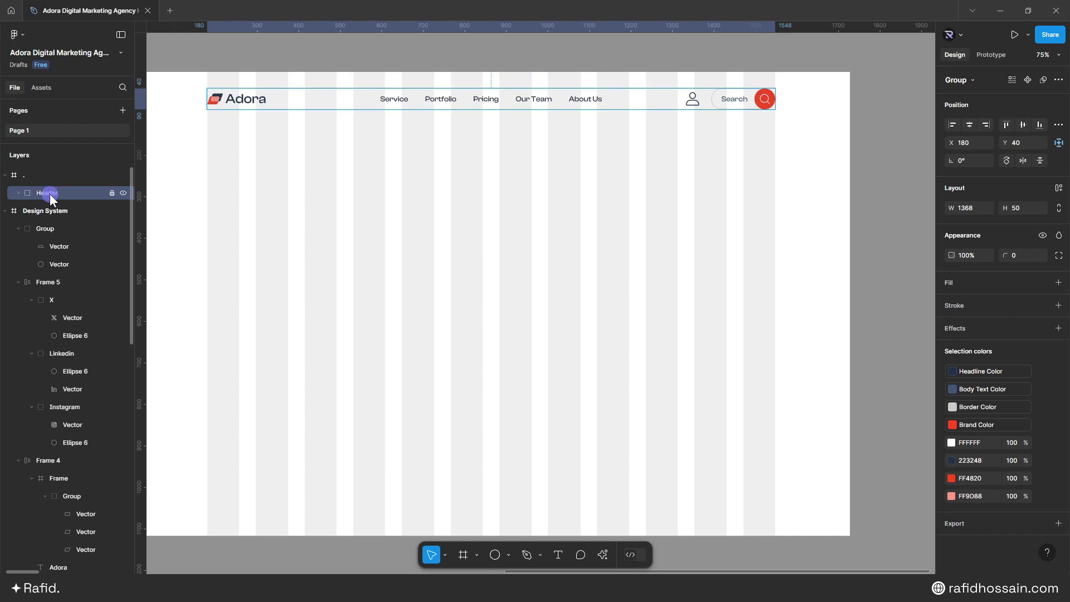
key("ctrl+shift+l")
Step: Copy the large HEADLINE text from the design system below the header and reword it "Grow & Thrive with Digital Marketing" on two lines
scroll(666, 201, "down", 3)
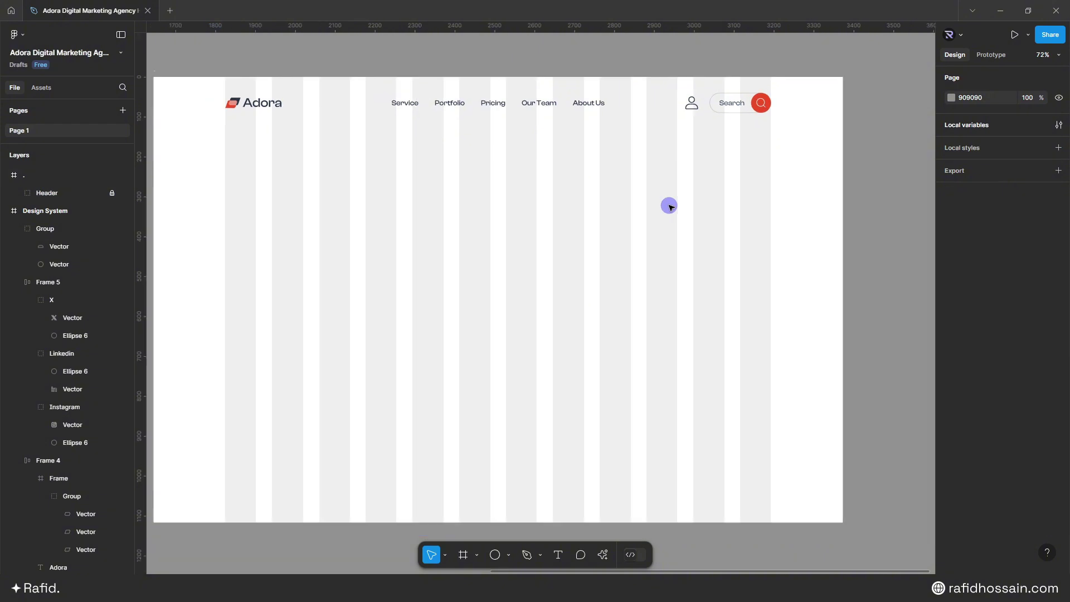
scroll(591, 196, "down", 1)
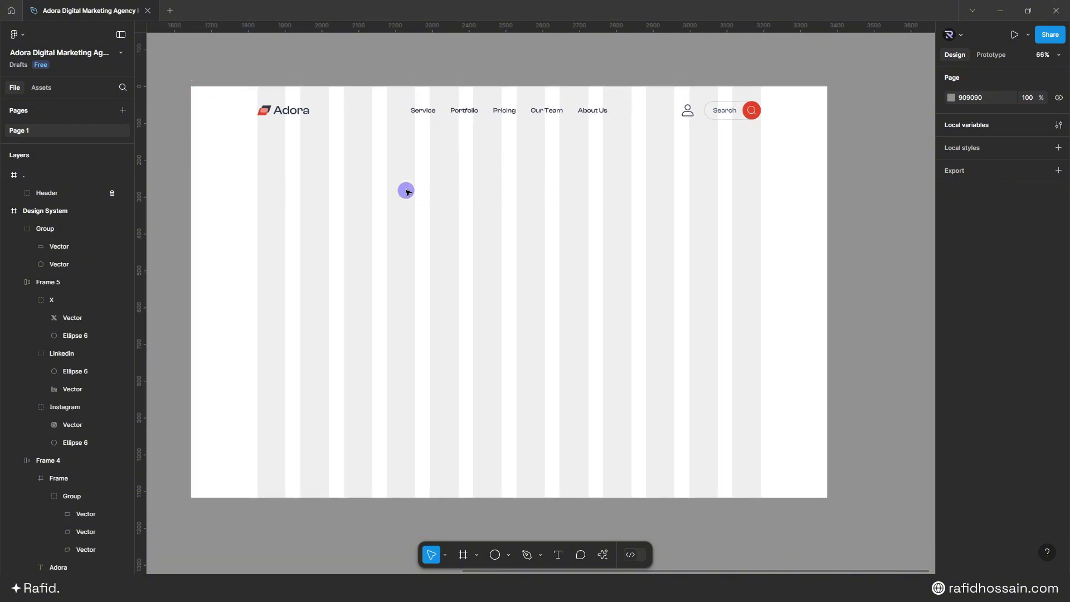
scroll(476, 195, "down", 5)
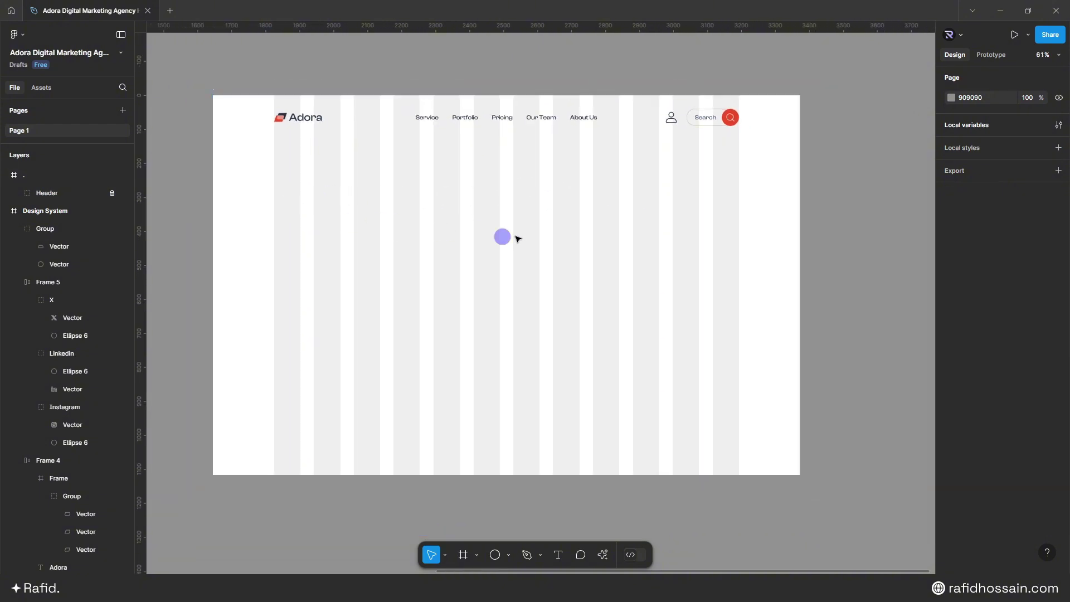
scroll(597, 244, "down", 3)
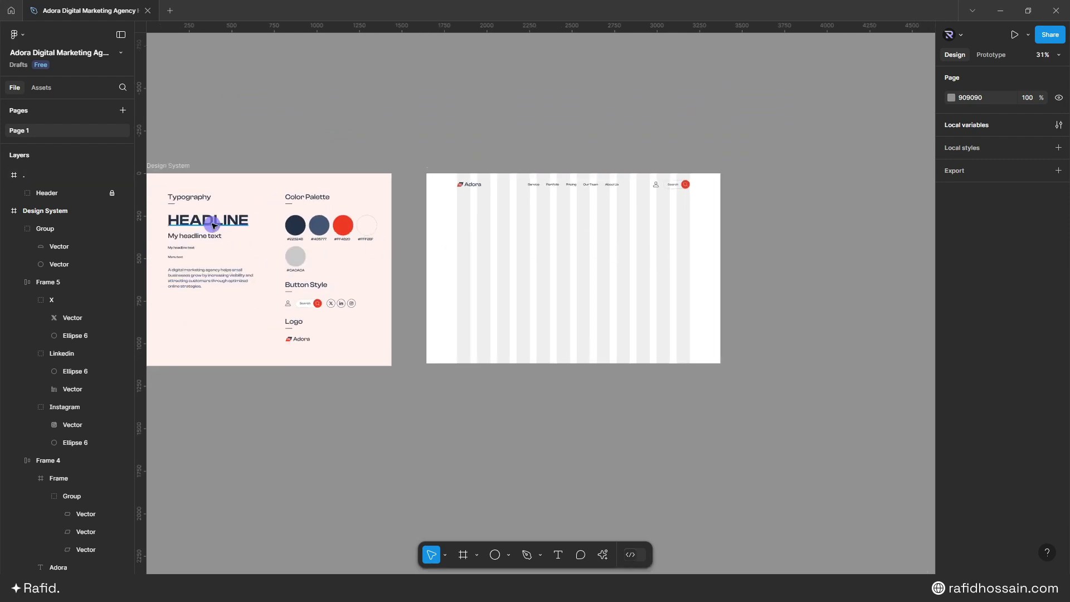
left_click_drag(228, 221, 522, 230)
scroll(593, 237, "up", 4)
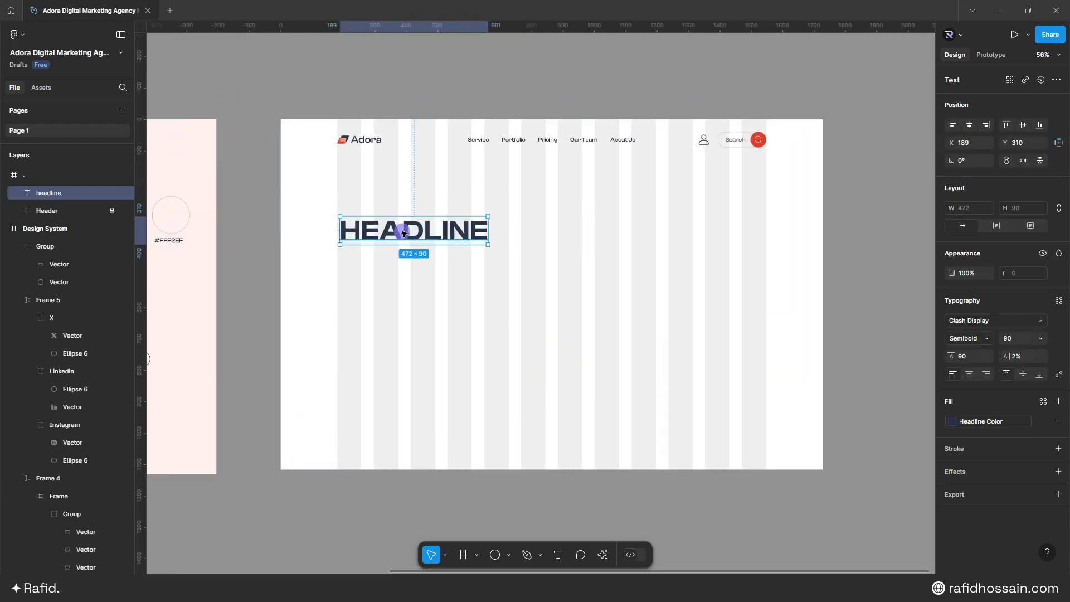
left_click_drag(397, 231, 402, 206)
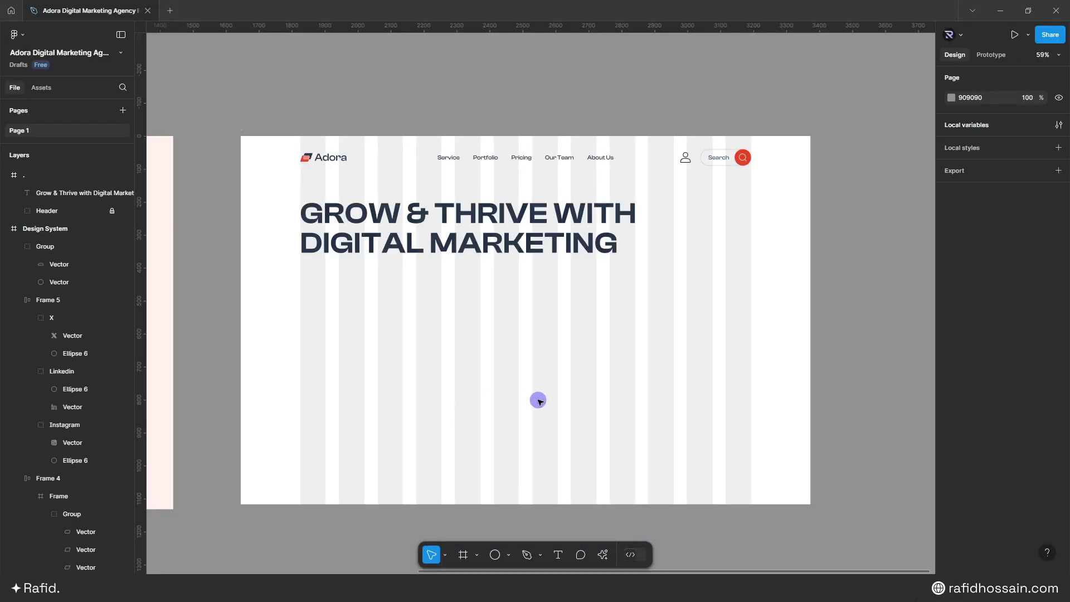
Step: Copy the body paragraph from the design system below the main headline, aligned with the first column and wrapped to four lines
scroll(614, 382, "down", 5)
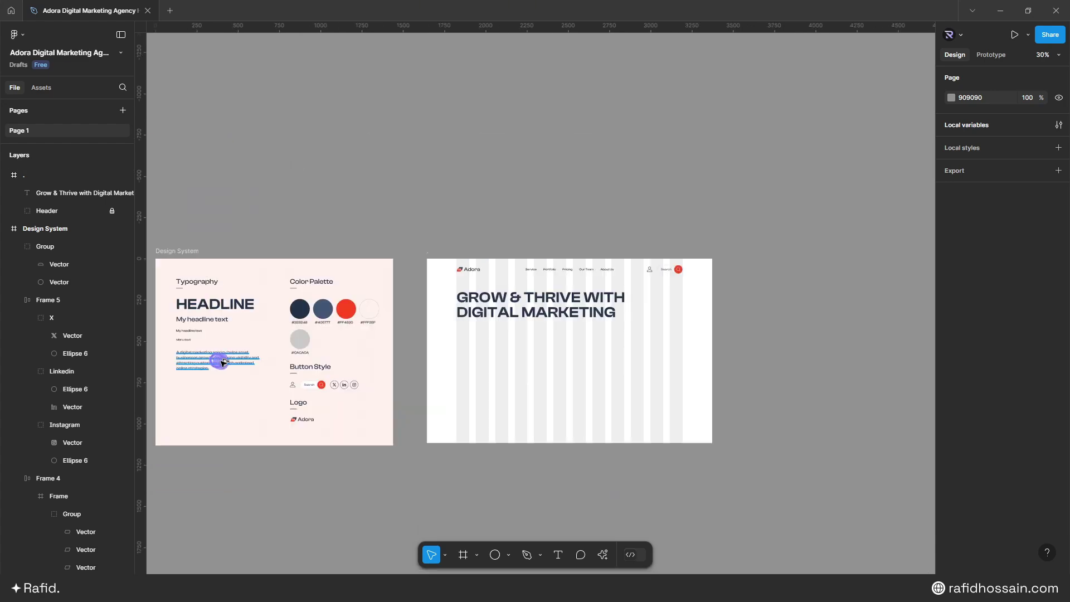
left_click_drag(219, 362, 379, 321)
scroll(561, 358, "up", 3)
scroll(544, 368, "up", 3)
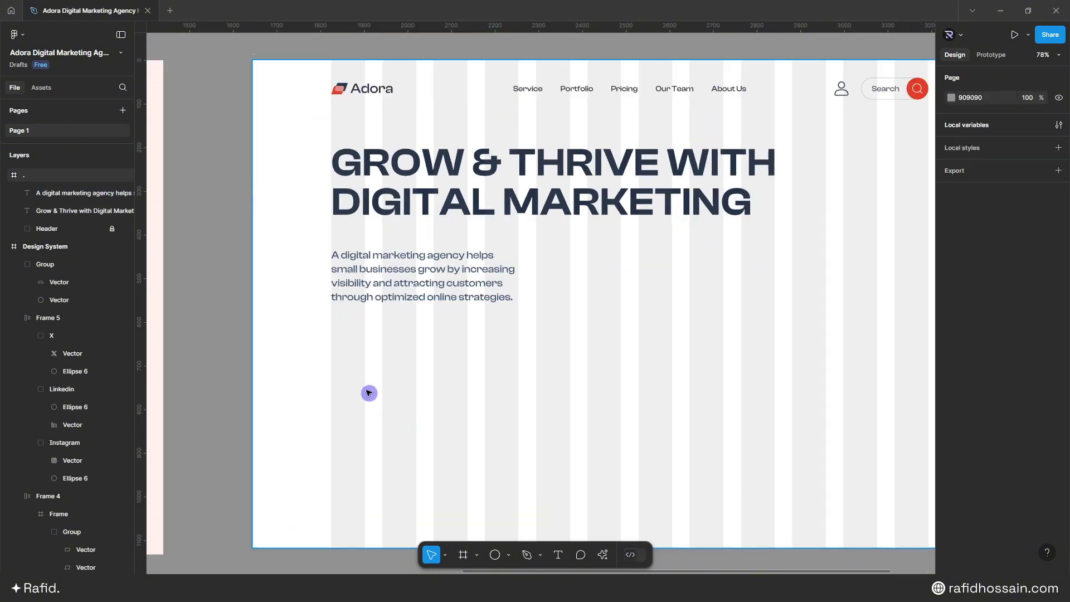
Step: Copy the "My headline text" sample from the design system below the paragraph and change its text to 400+
key("shift+1")
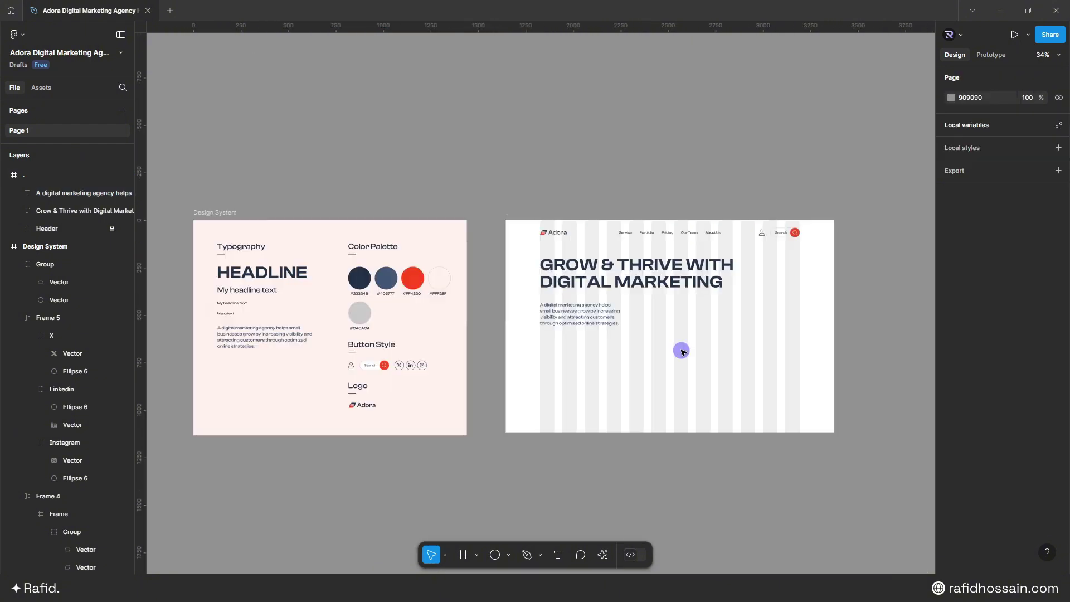
left_click(256, 291)
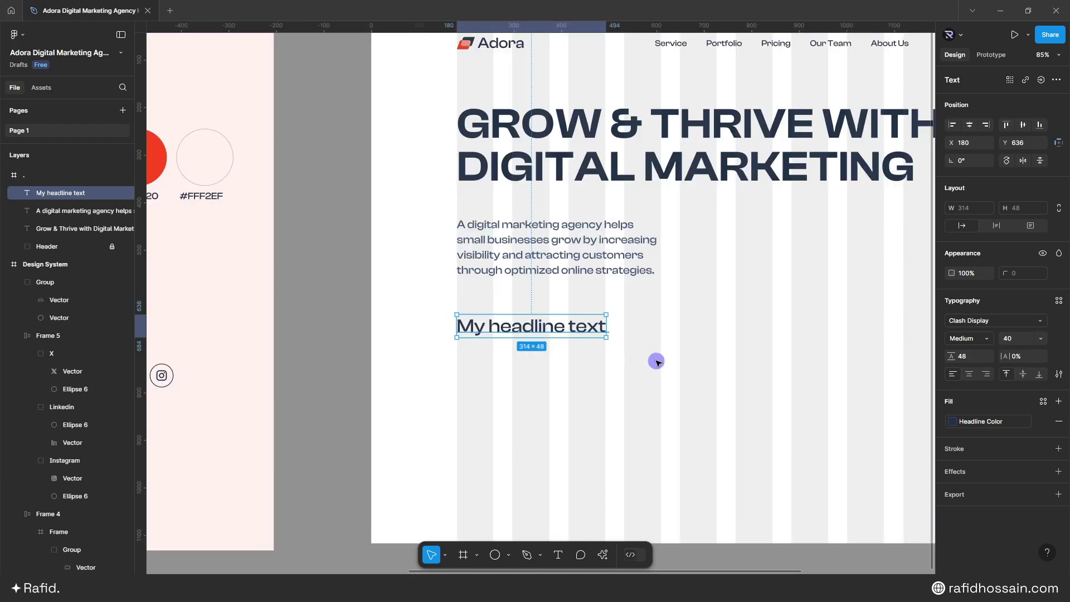
double_click(493, 319)
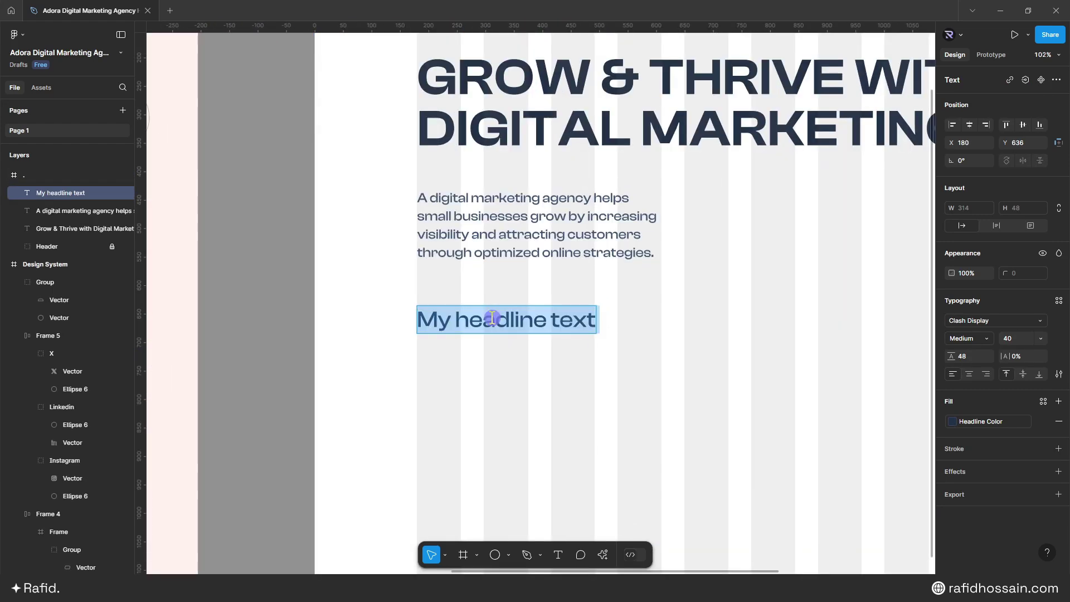
type("400+")
key("Escape")
Step: Copy the "Menu text" sample directly below the 400+ figure and change its text to Projects Done
scroll(581, 357, "down", 10)
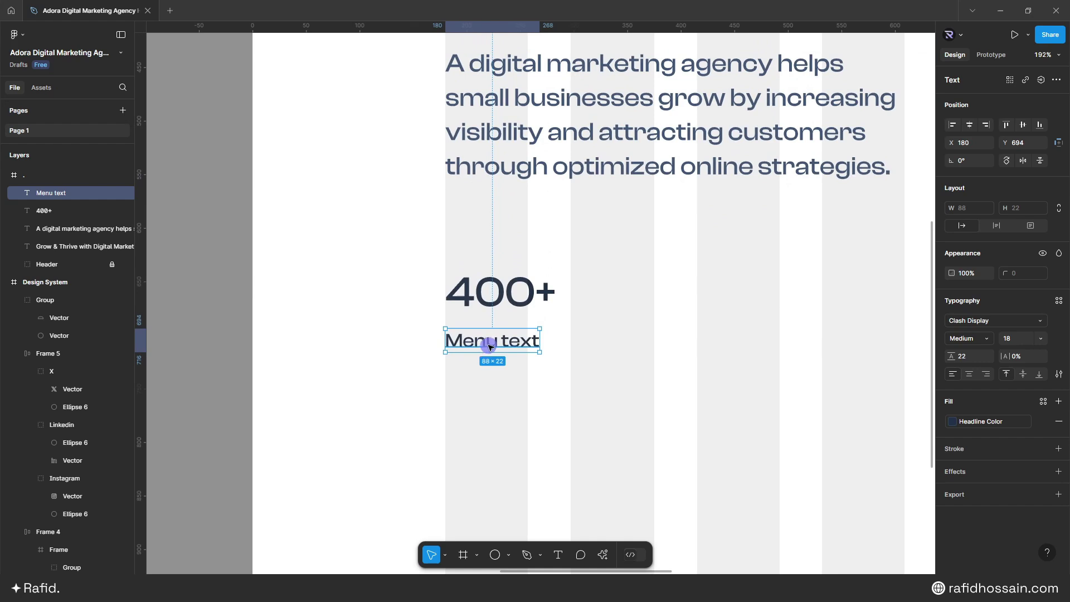
double_click(489, 347)
type("Projects Done")
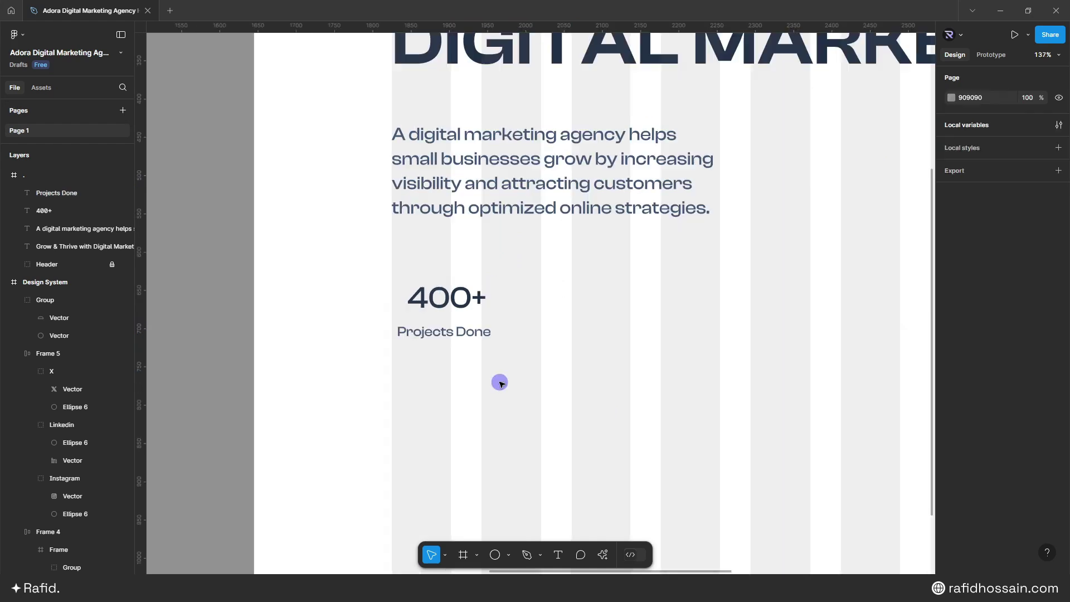
Step: Set the font size of the 400+ figure to 50
left_click(454, 298)
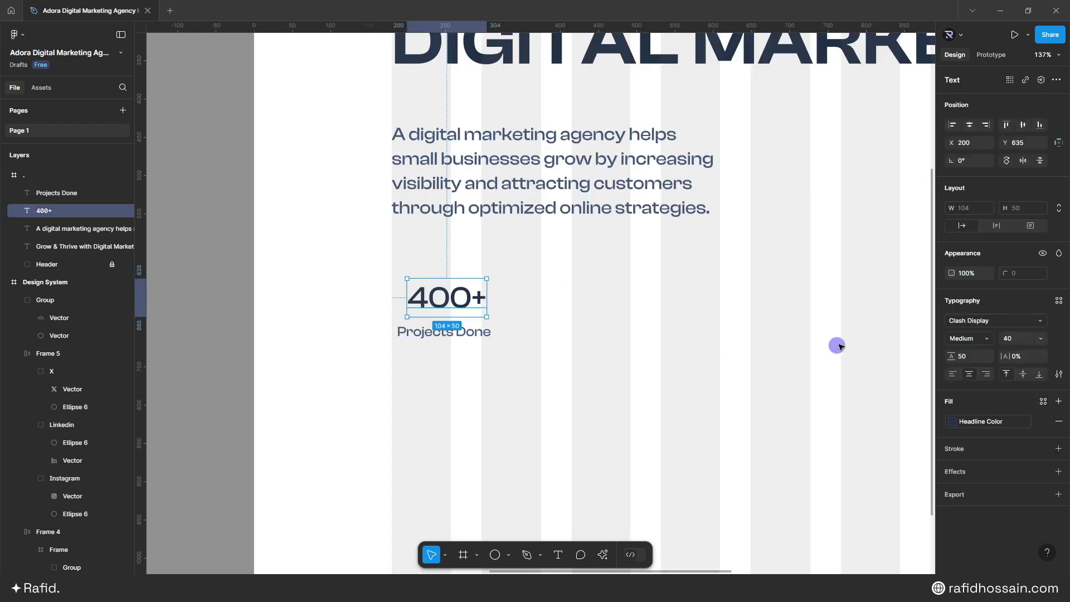
left_click(1033, 342)
type("50")
key("Return")
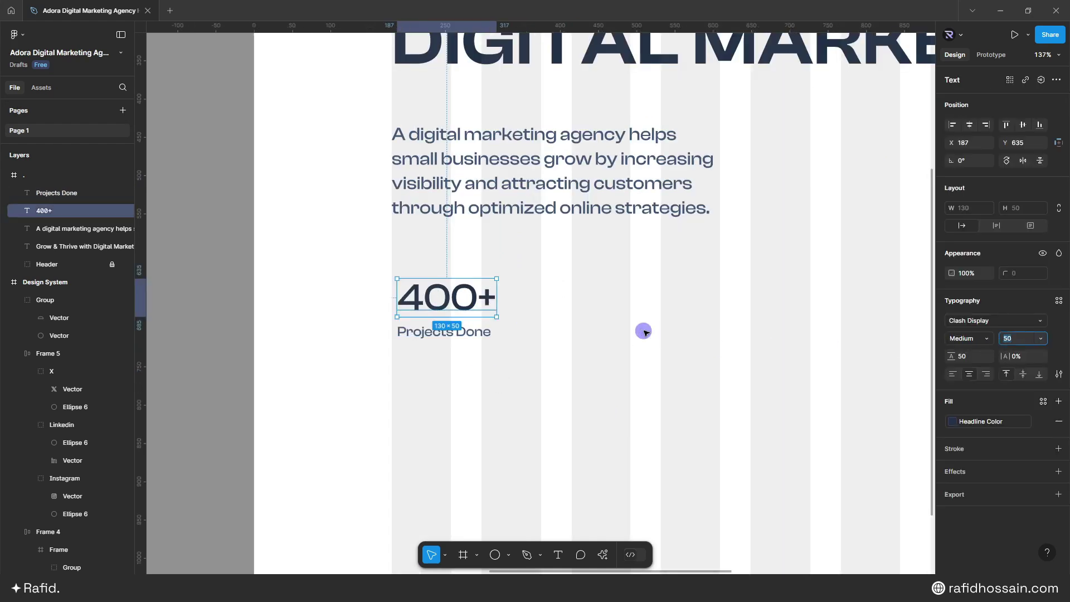
Step: Wrap the 400+ figure and its Projects Done label in a centered vertical auto layout with a spacing of 6
left_click_drag(425, 269, 522, 348)
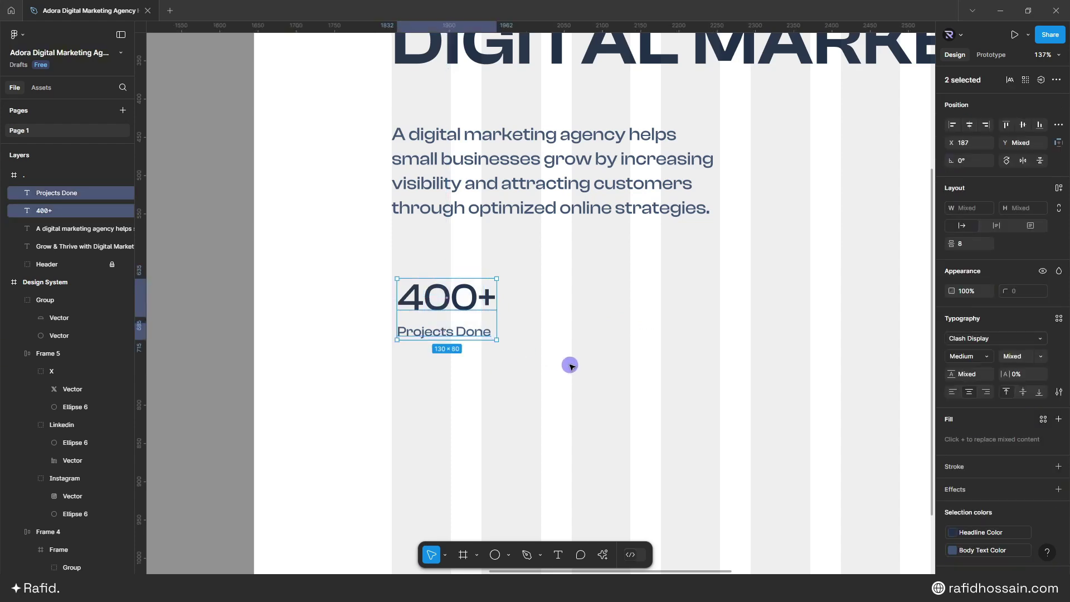
key("shift+a")
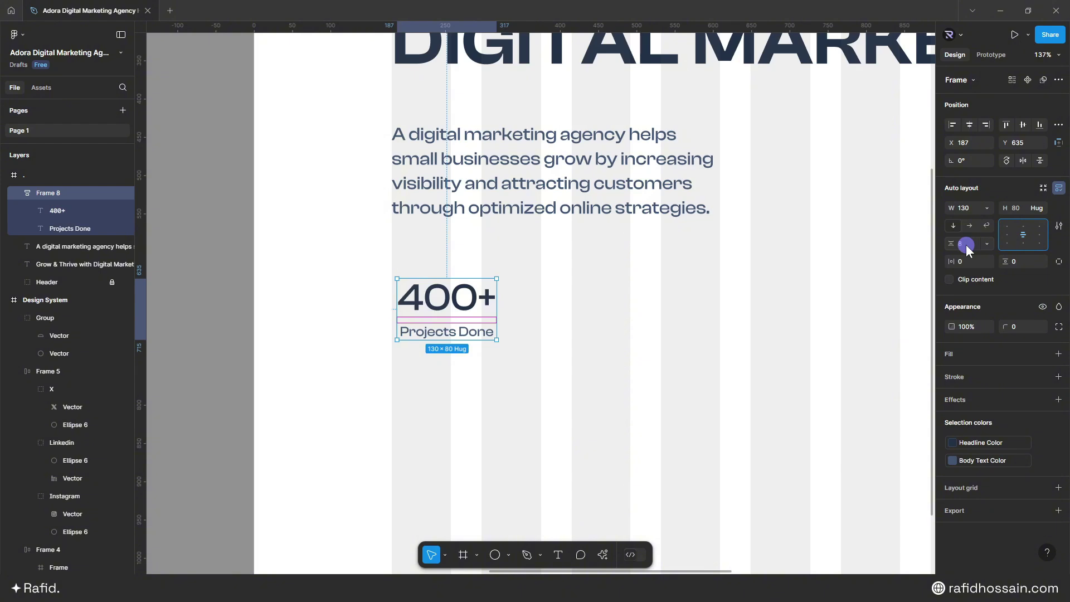
type("10")
key("Return")
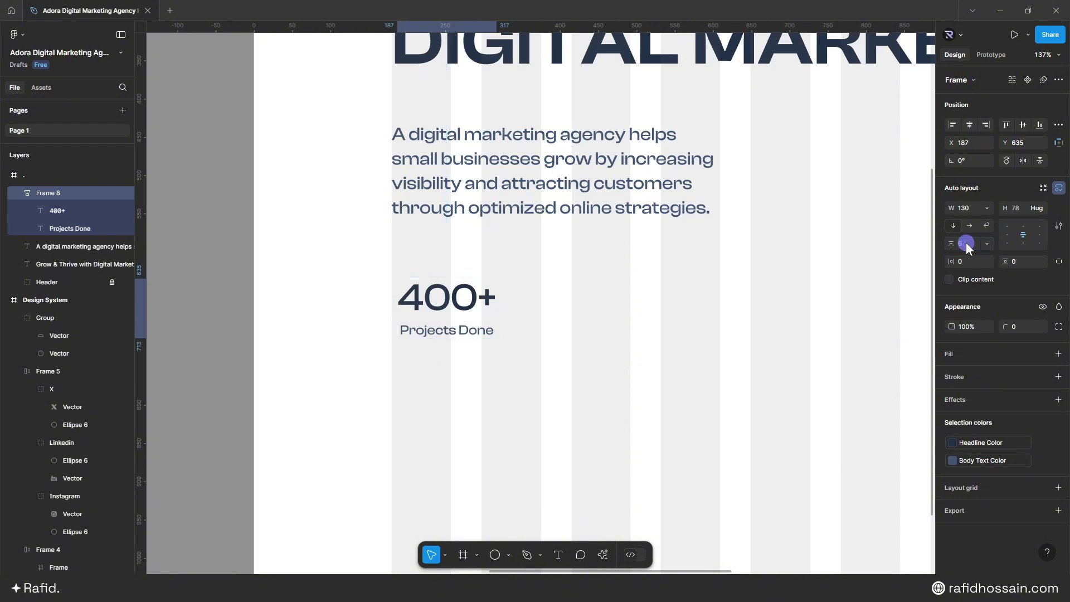
Step: Duplicate the stat block alongside the original and word the pair as 450+ Projects Done and 360+ Satisfied Clients
left_click(613, 310)
left_click_drag(452, 308, 589, 306)
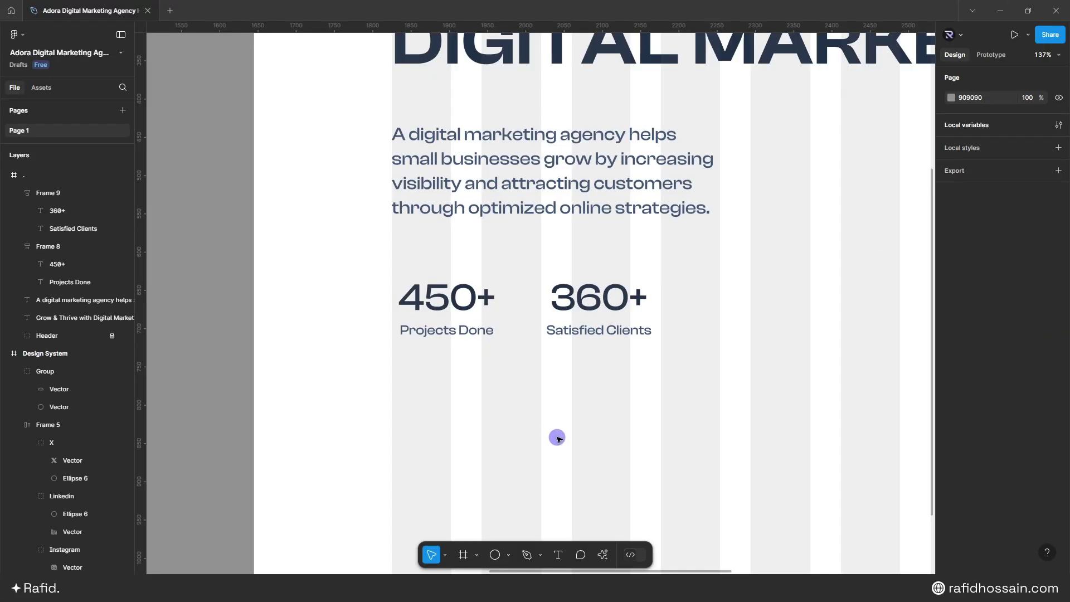
Step: Apply the Brand Color to the plus signs of the 450+ and 360+ figures
left_click(482, 298)
left_click(484, 301)
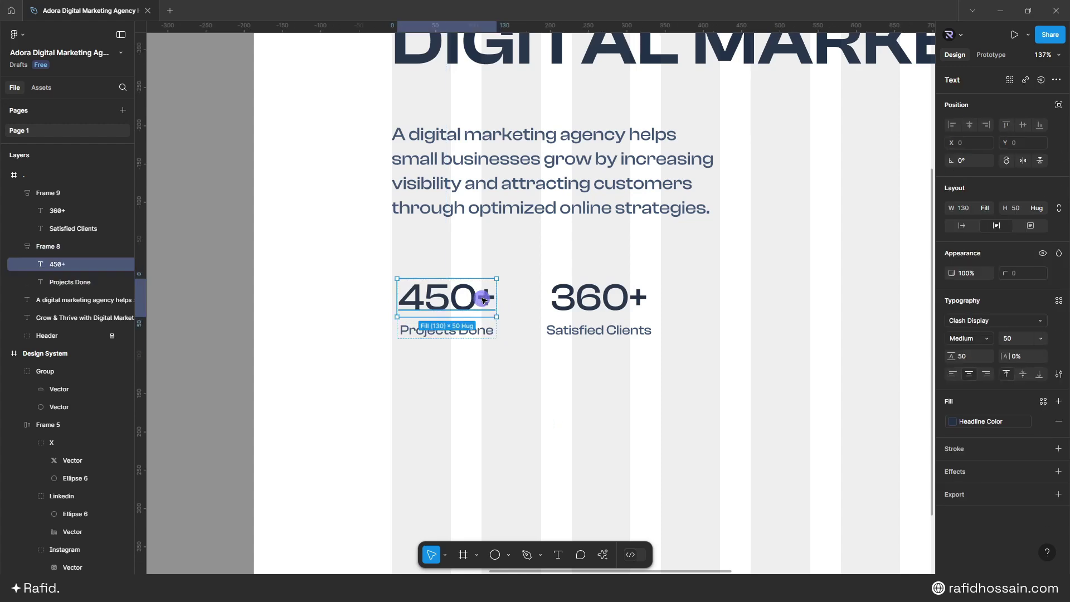
double_click(483, 300)
left_click_drag(476, 298, 494, 299)
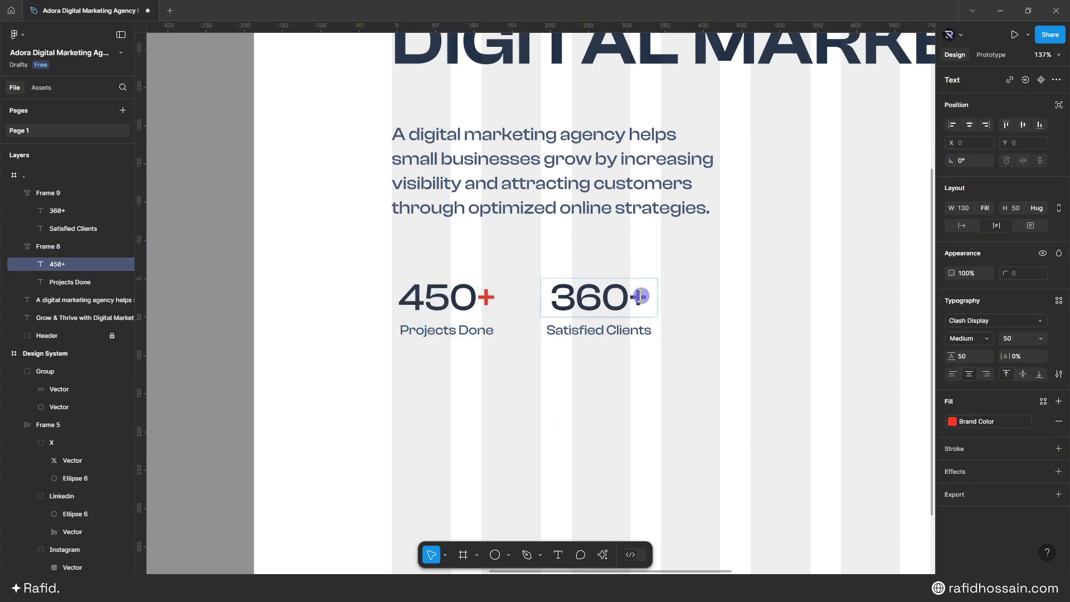
double_click(641, 297)
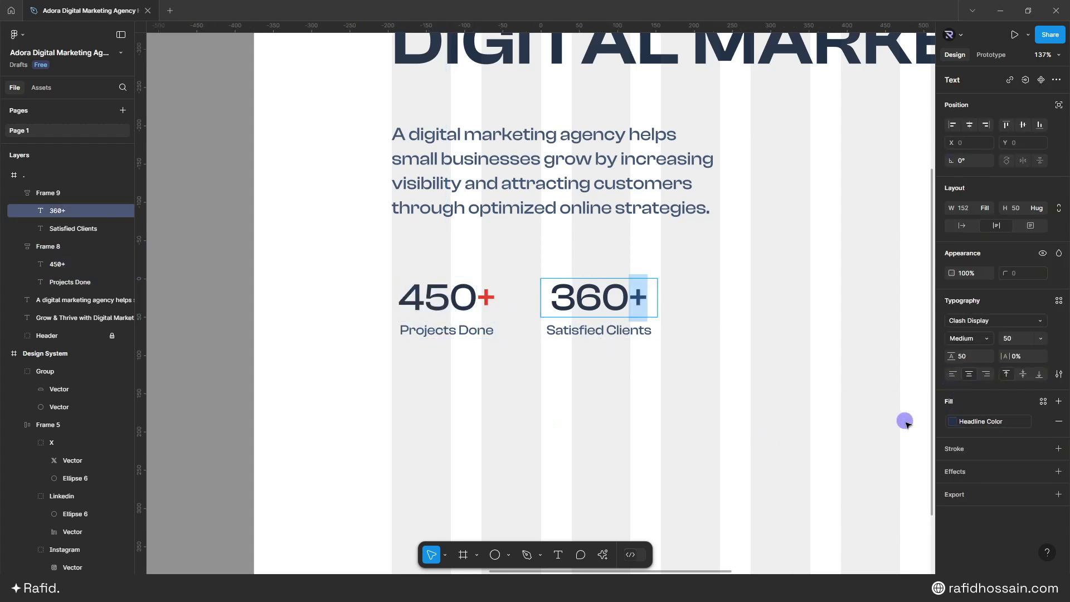
left_click(953, 421)
left_click(925, 509)
Step: Wrap the two stat blocks in a centered horizontal auto layout with a spacing of 60
left_click_drag(507, 339, 539, 381)
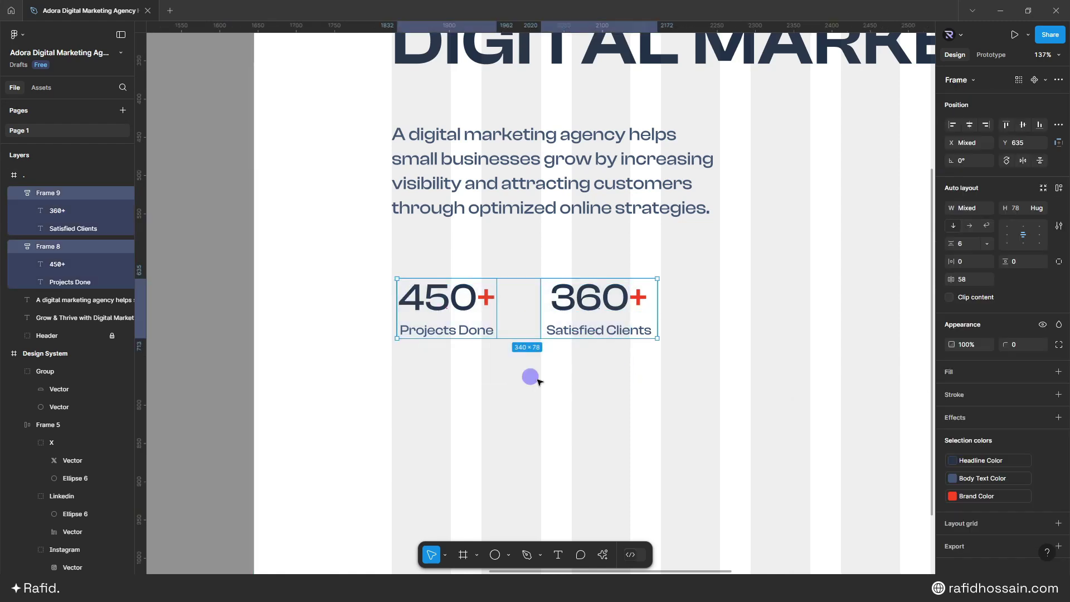
key("shift+a")
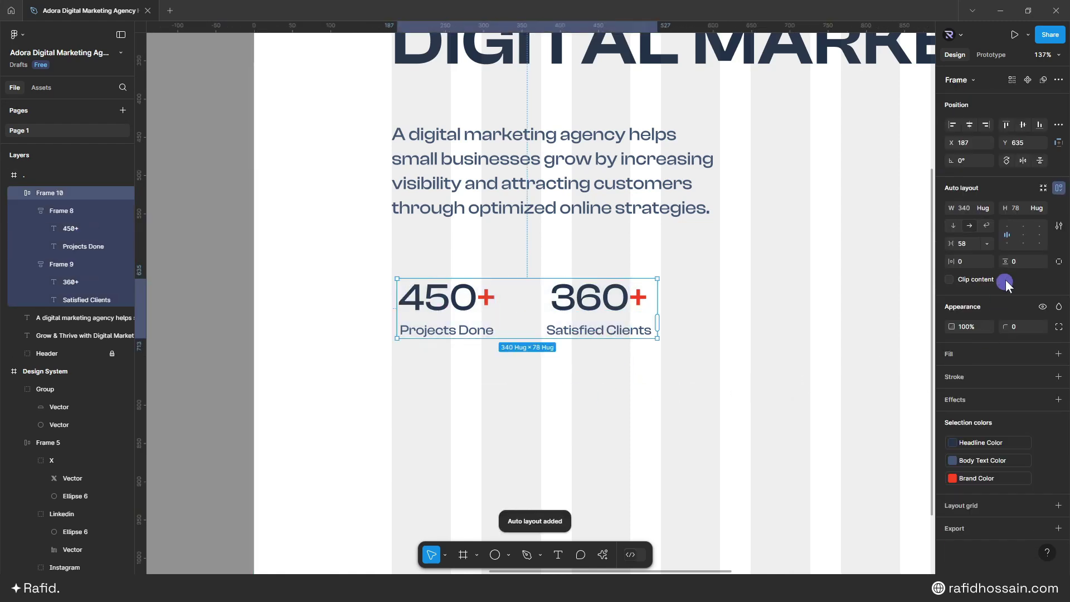
left_click(1025, 236)
left_click(967, 242)
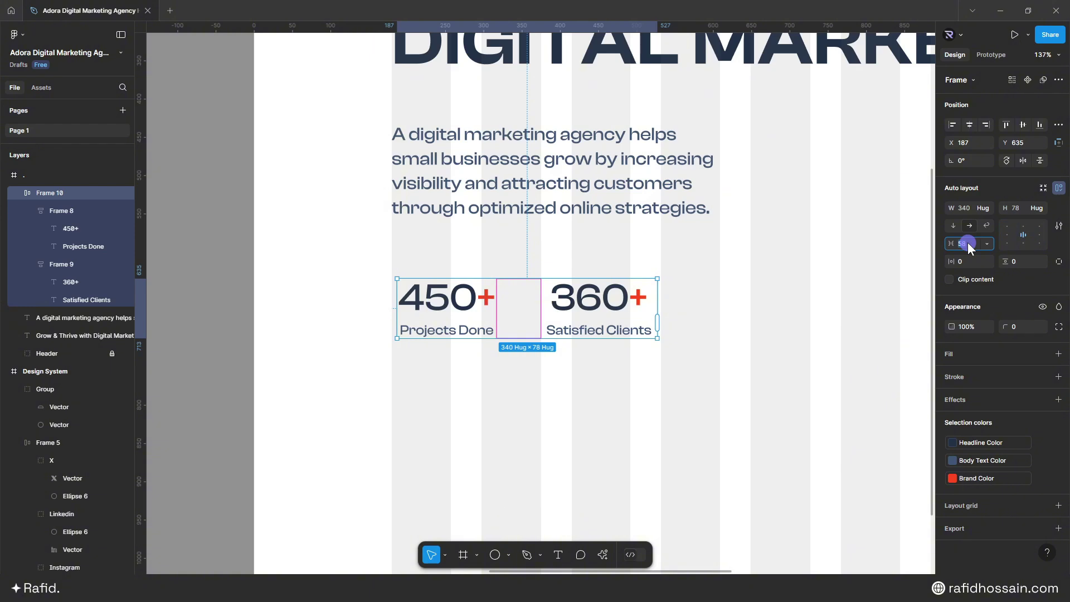
key("Up")
key("Up")
Step: Move the stats row closer below the paragraph, aligned with the first column at X 180 and about Y 599
left_click_drag(592, 297, 588, 282)
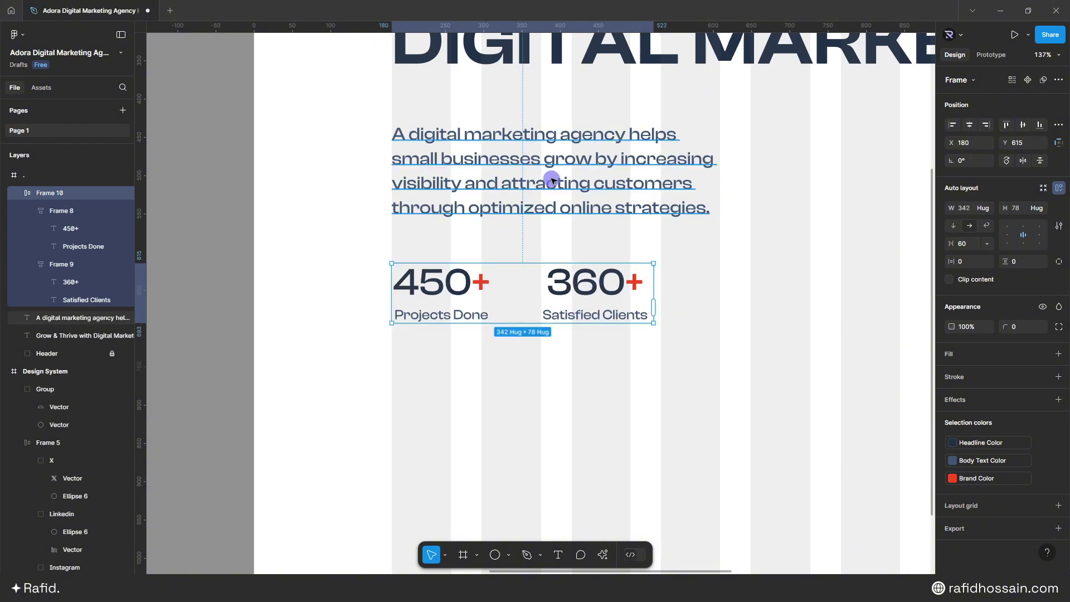
key("shift+Up")
key("shift+Up")
key("shift+Up")
key("shift+Down")
key("Down")
key("Down")
key("Down")
key("Down")
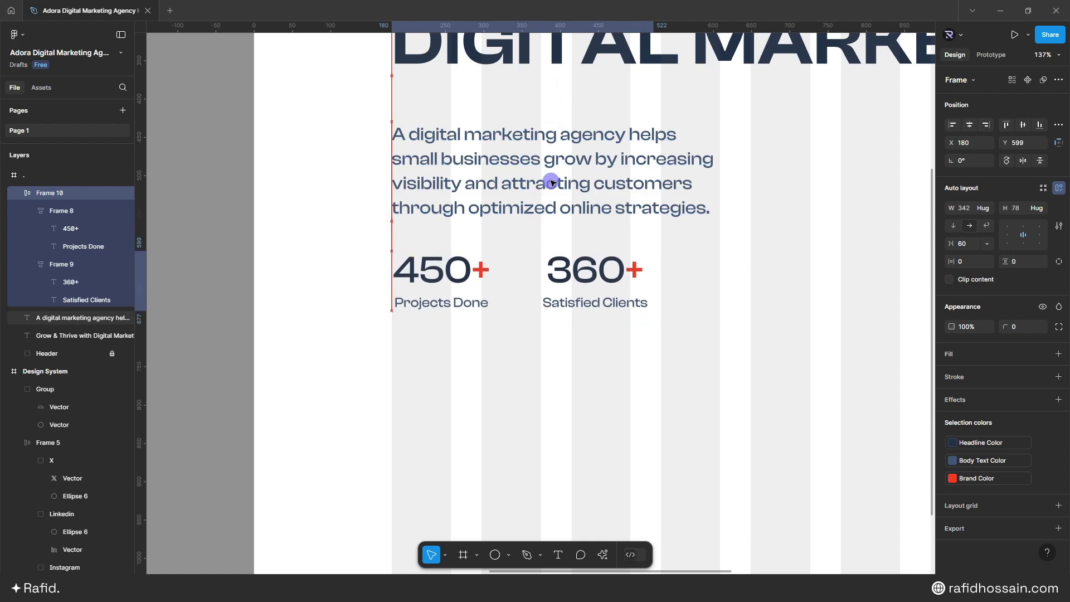
Step: Draw a rectangle about 429 × 208 below the stats row, starting at the first column's outer edge
left_click(557, 413)
scroll(557, 414, "down", 2)
left_click_drag(523, 484, 450, 390)
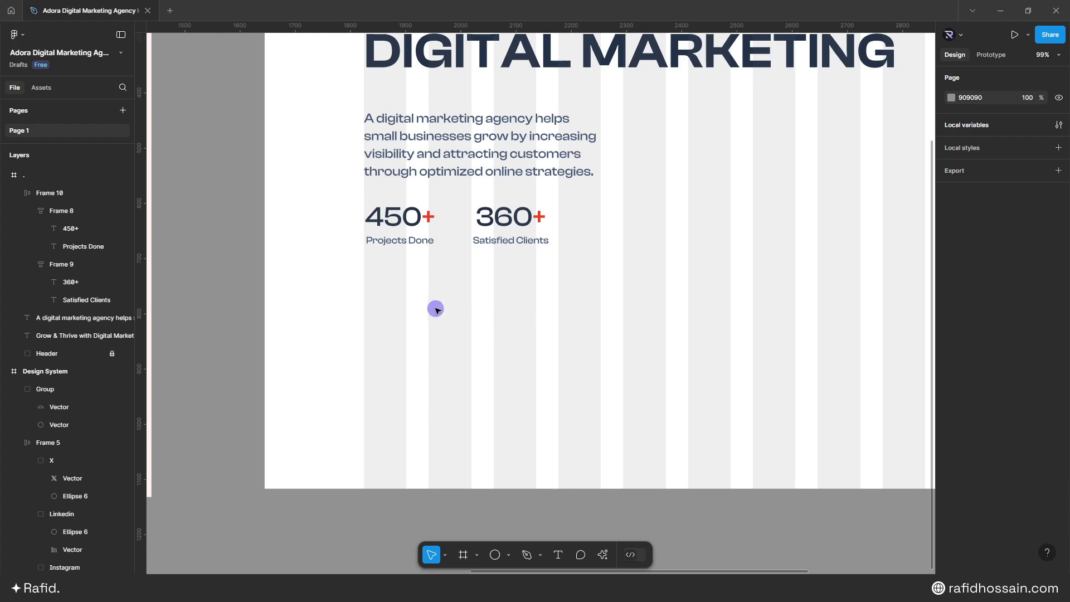
key("r")
left_click_drag(366, 283, 602, 399)
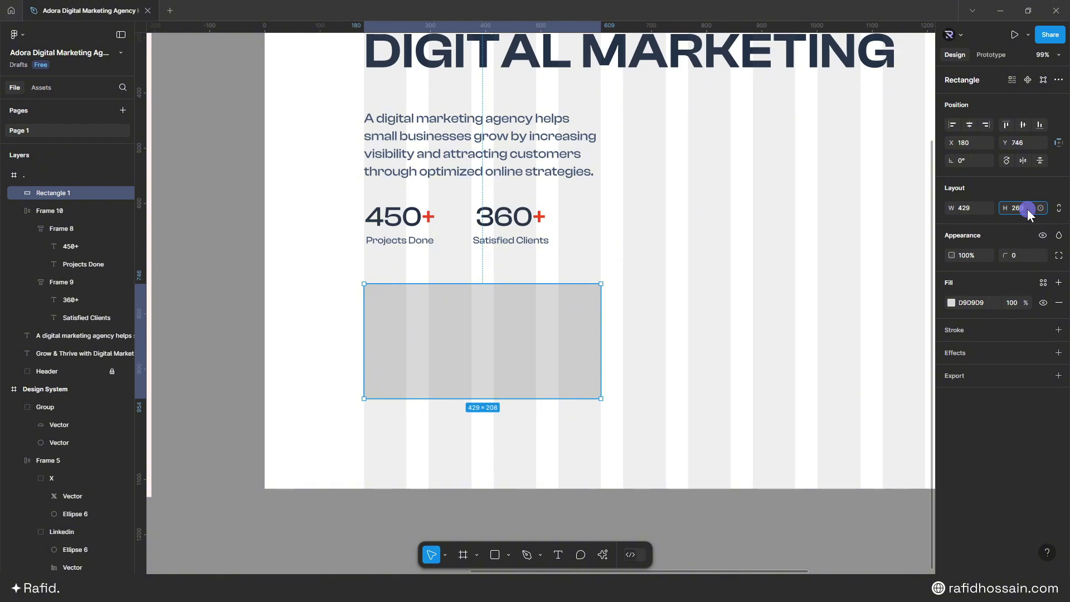
Step: Set the rectangle's height to 260 and its corner radius to 30
key("Return")
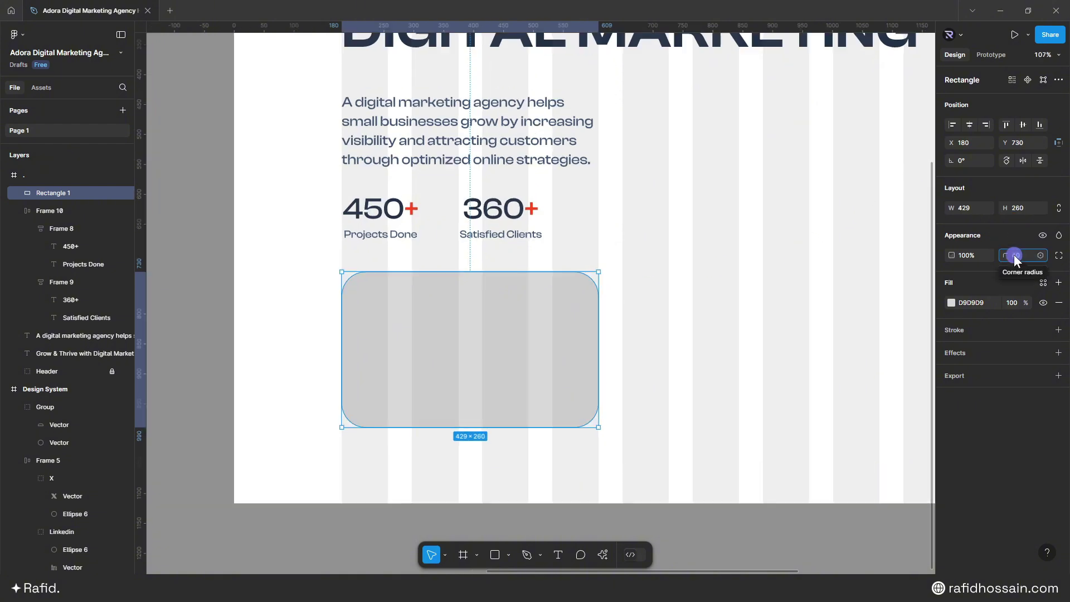
left_click(1015, 256)
type("360")
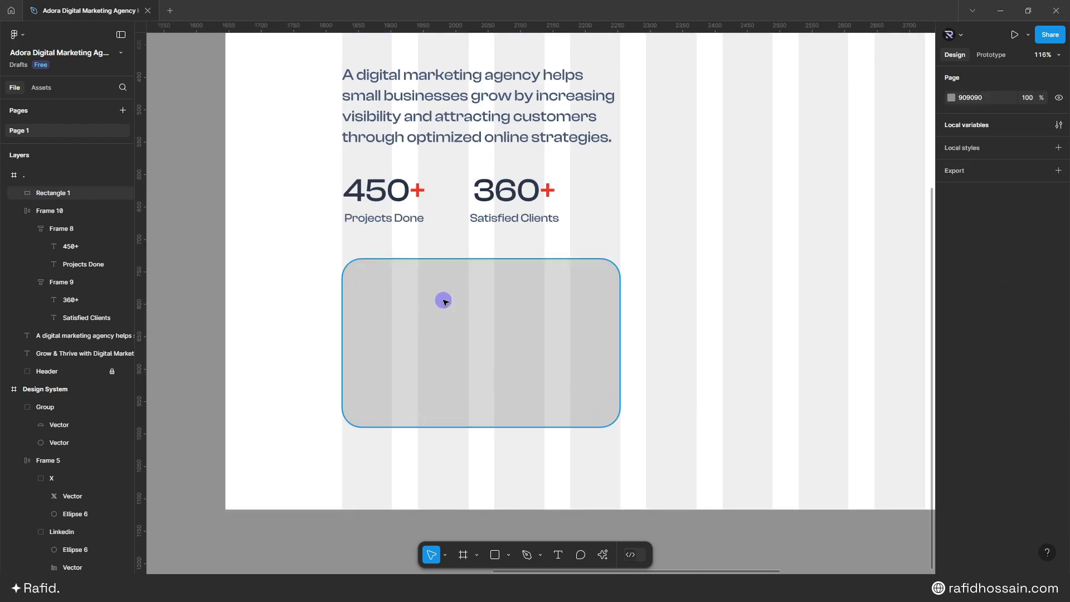
Step: Draw an 80 × 80 circle in the card's upper-left area and fill it with grey 8D8D8D
key("o")
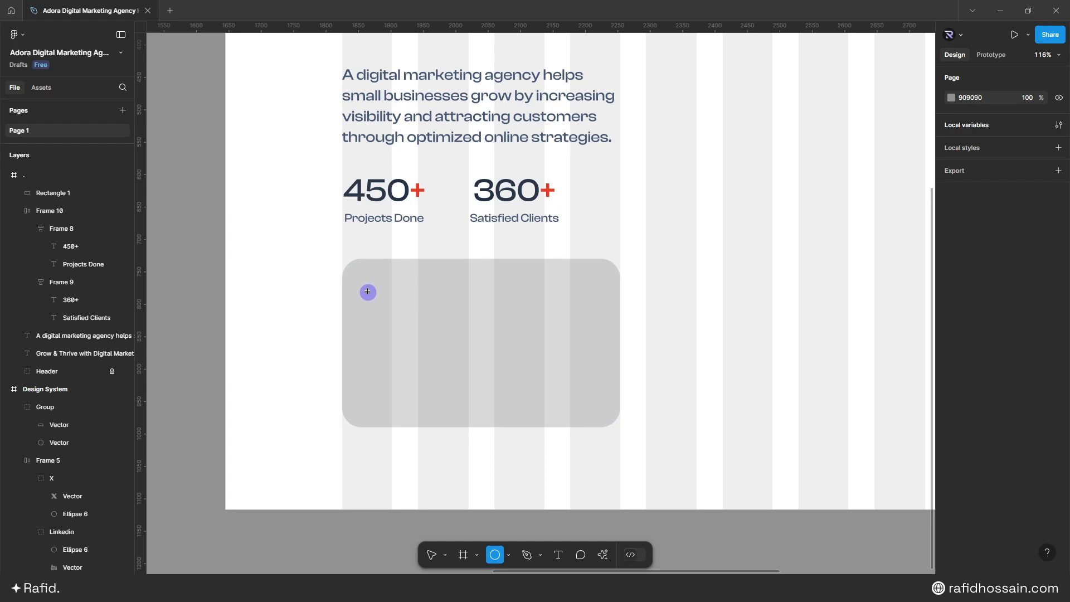
left_click_drag(365, 281, 418, 317)
left_click(965, 212)
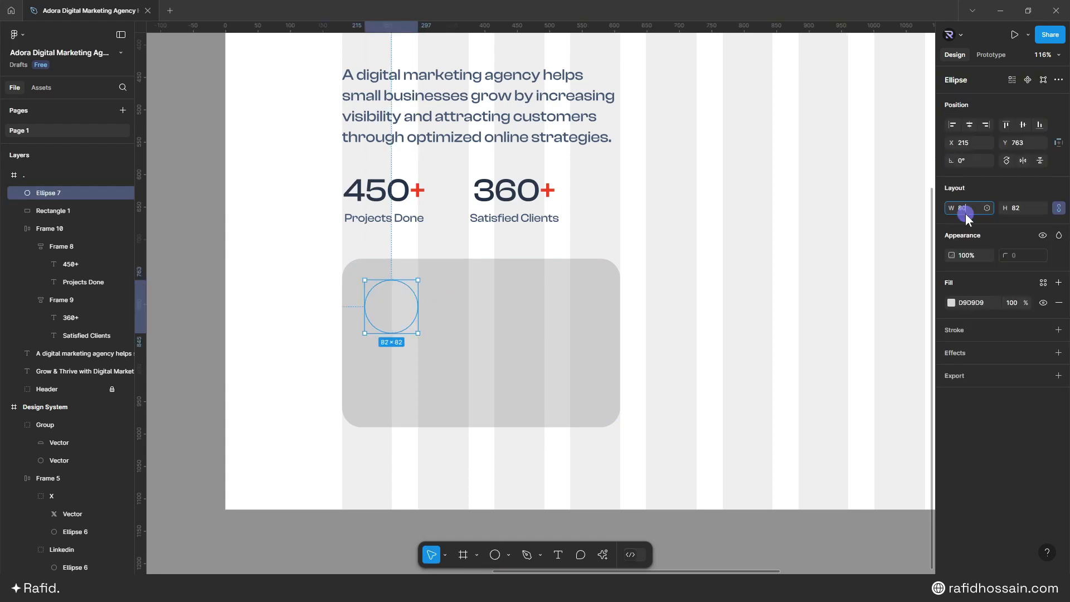
type("80")
key("Return")
left_click(955, 303)
left_click_drag(860, 308, 783, 354)
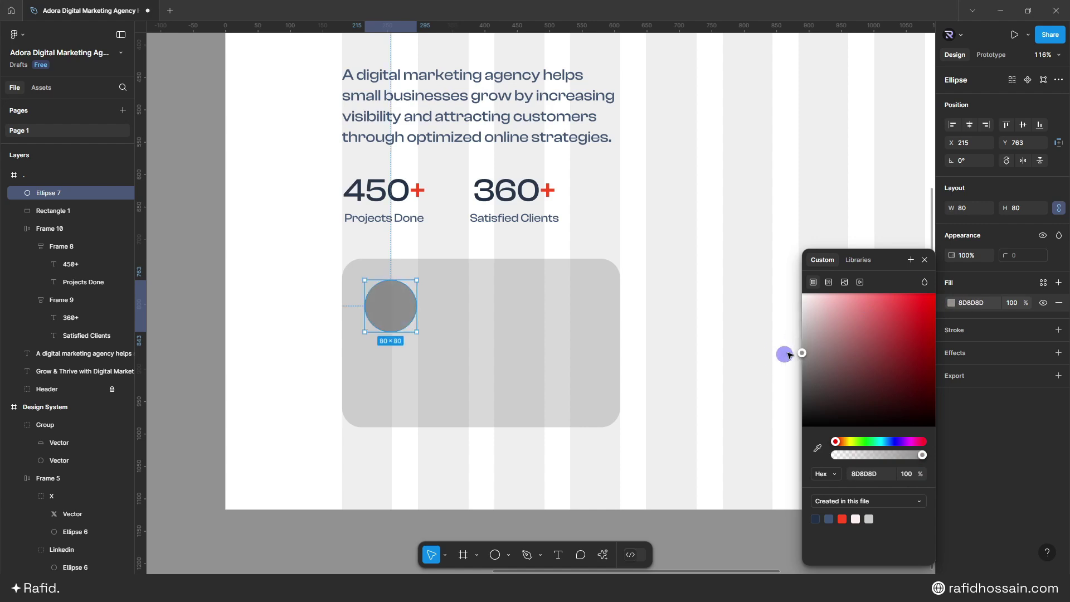
Step: Duplicate the circle twice into an overlapping row of three, ordering the layers so each circle overlaps the one to its right
left_click(399, 311)
left_click_drag(392, 305, 452, 307)
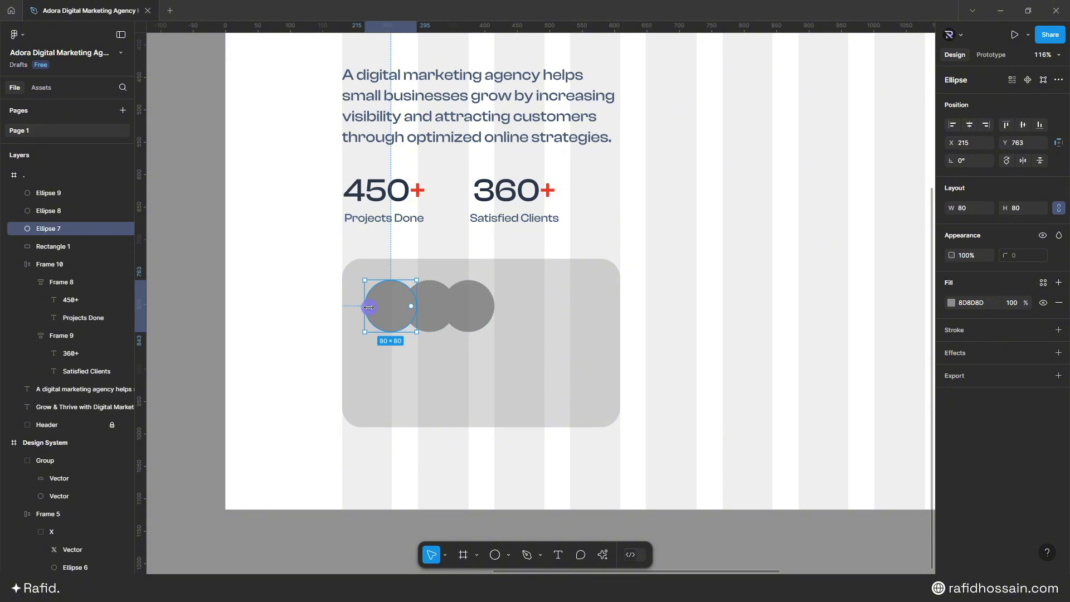
key("ctrl+shift+bracketright")
left_click(467, 311)
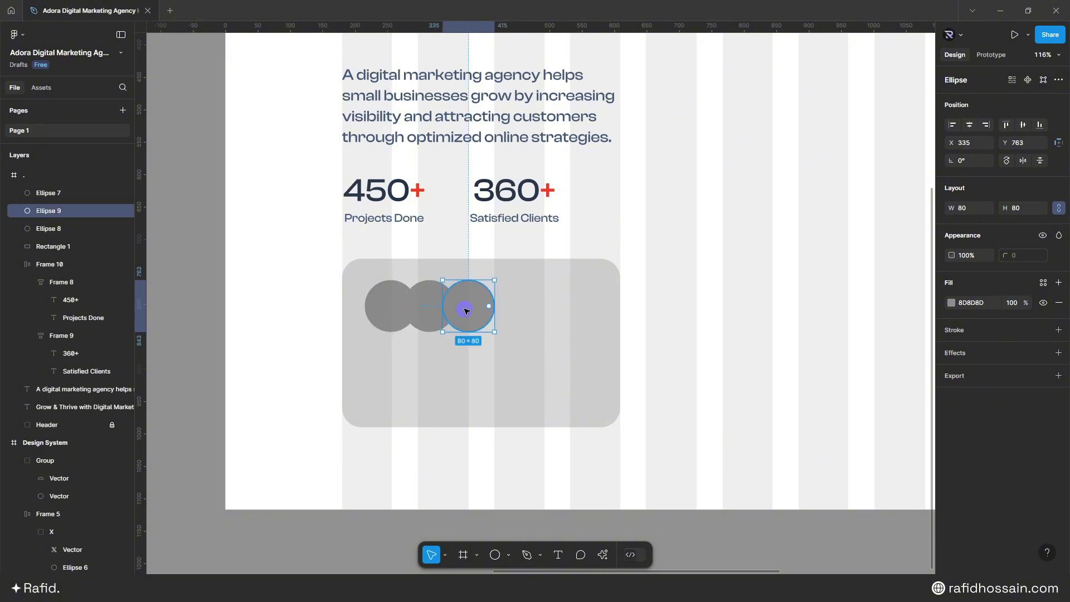
left_click_drag(60, 212, 126, 233)
Step: Fill the middle circle with lighter grey AEAEAE and the rightmost circle with darker grey 7D7D7D
left_click(951, 303)
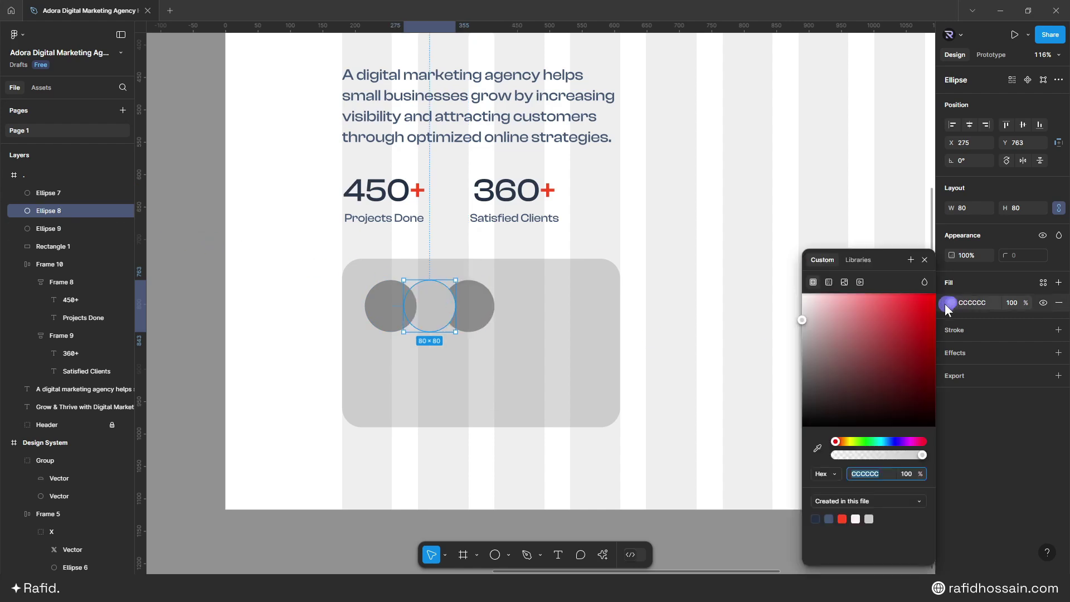
left_click_drag(802, 321, 779, 337)
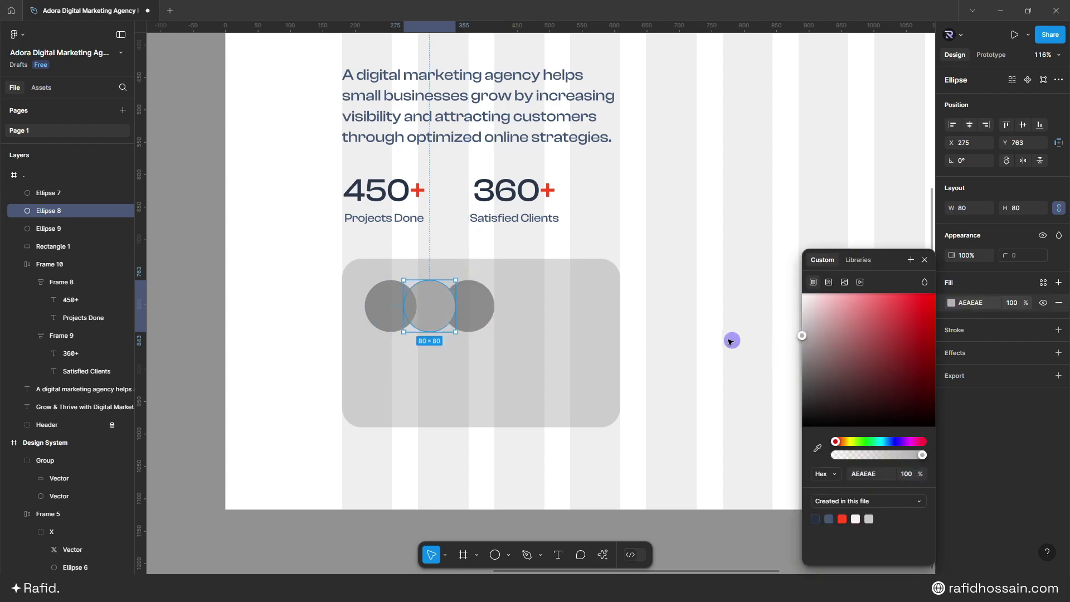
left_click(479, 314)
left_click(951, 302)
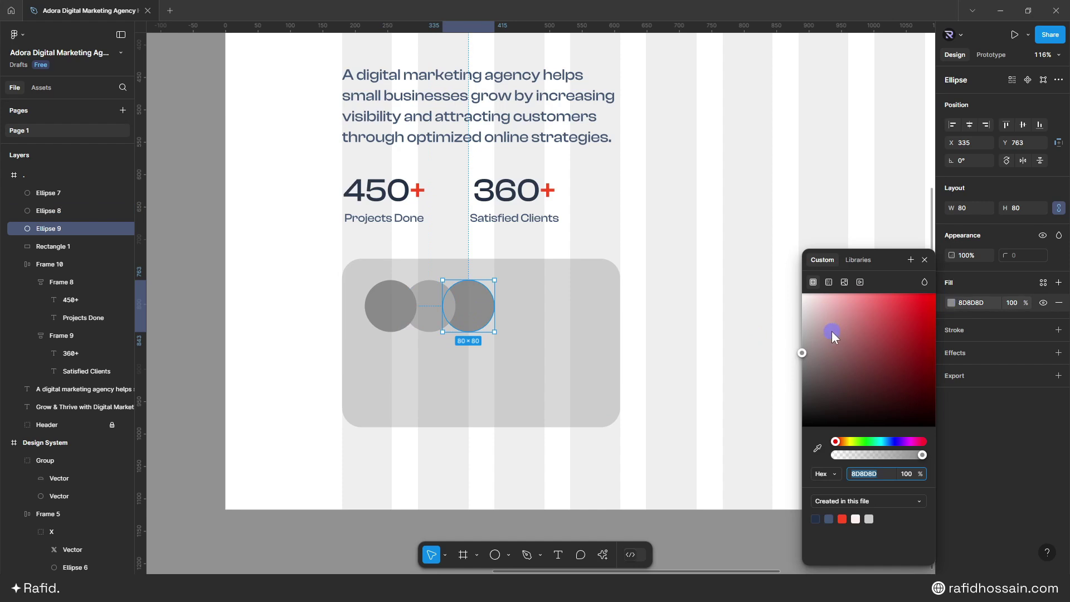
left_click_drag(820, 360, 797, 361)
left_click(689, 318)
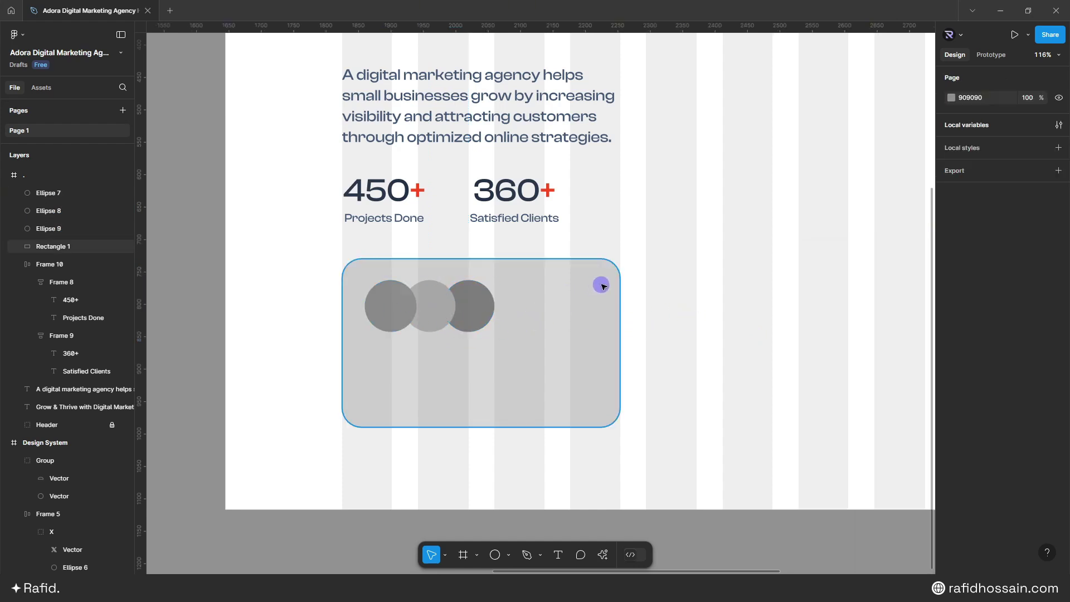
Step: Draw a small circle about 10 × 10 in the card's upper-right area and fill it with white FFFFFF
scroll(602, 282, "up", 2)
key("o")
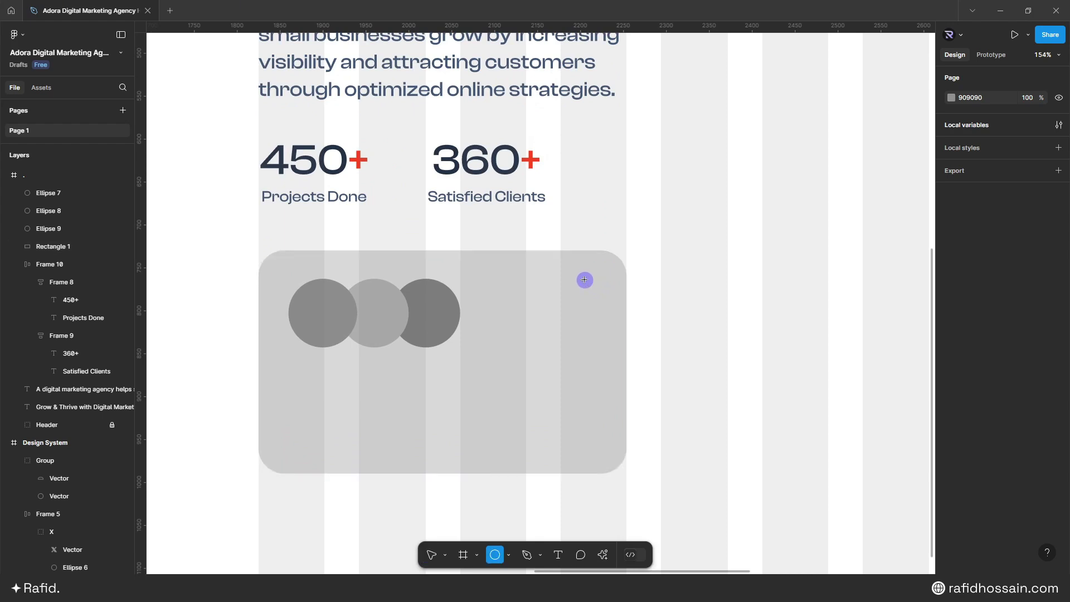
left_click_drag(574, 289, 576, 291)
left_click(951, 303)
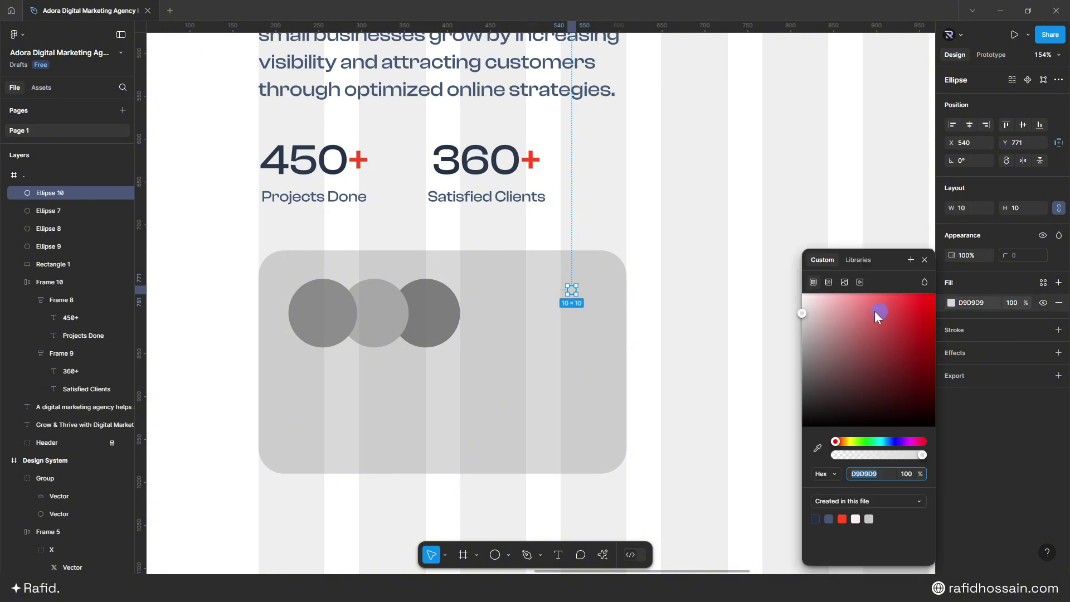
left_click_drag(821, 316, 748, 279)
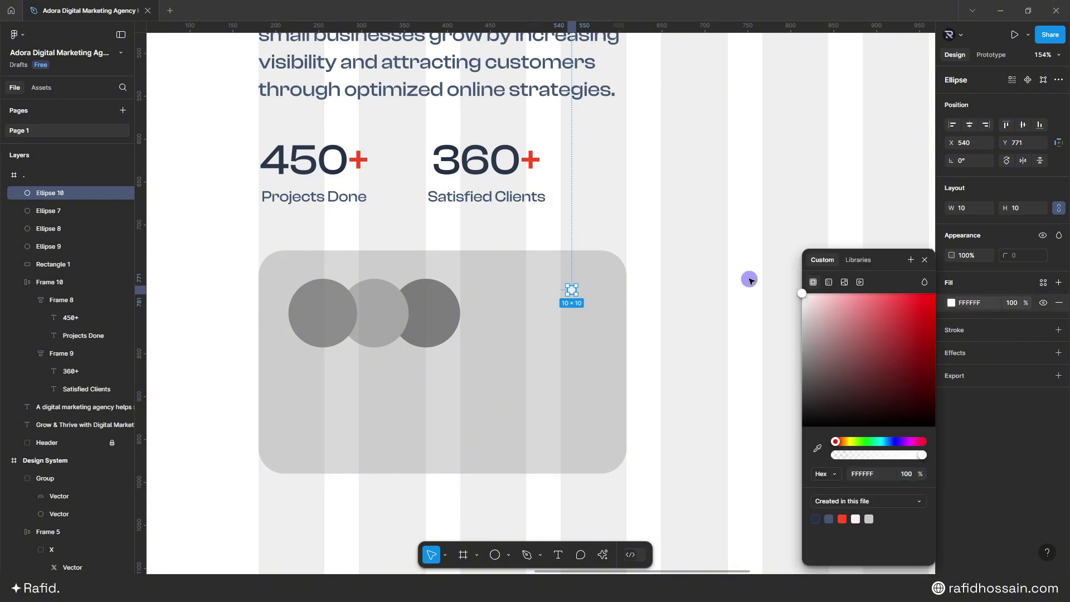
left_click(924, 259)
Step: Resize the white dot to 8 × 8 and duplicate it twice to form a horizontal row of three dots
scroll(700, 299, "up", 3)
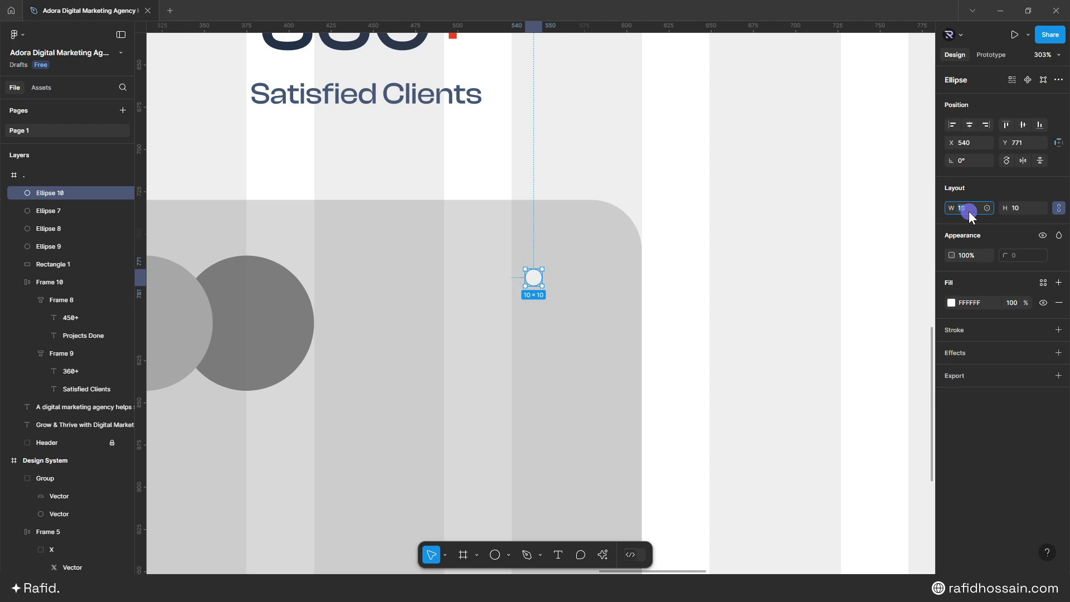
type("8")
key("Return")
left_click_drag(531, 276, 586, 277)
left_click(605, 291)
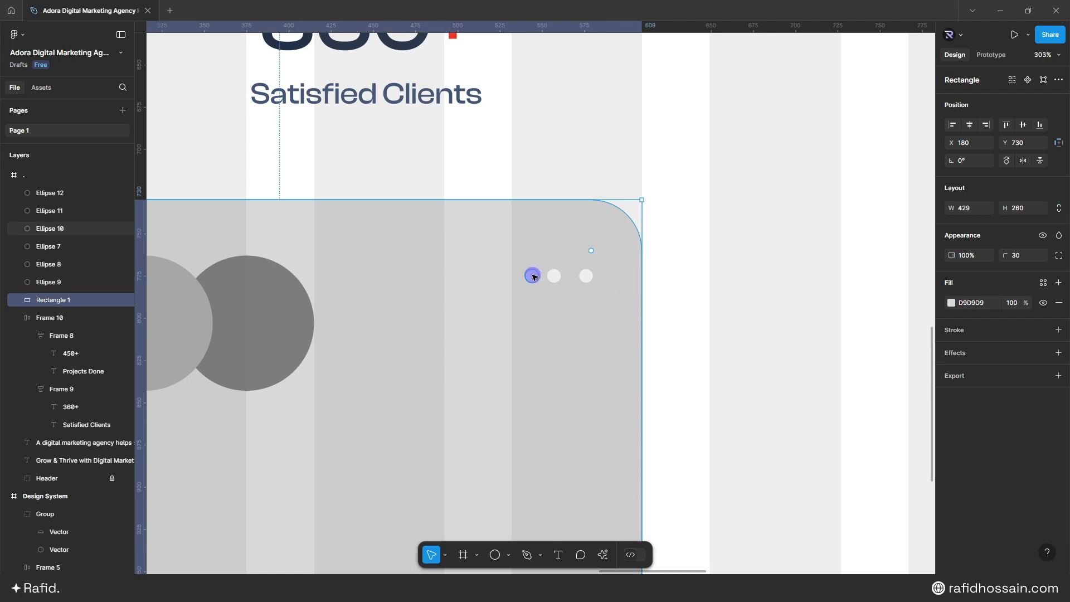
Step: Wrap the three white dots in a centered horizontal auto layout with a spacing of 4
left_click_drag(519, 262, 602, 311)
key("shift+a")
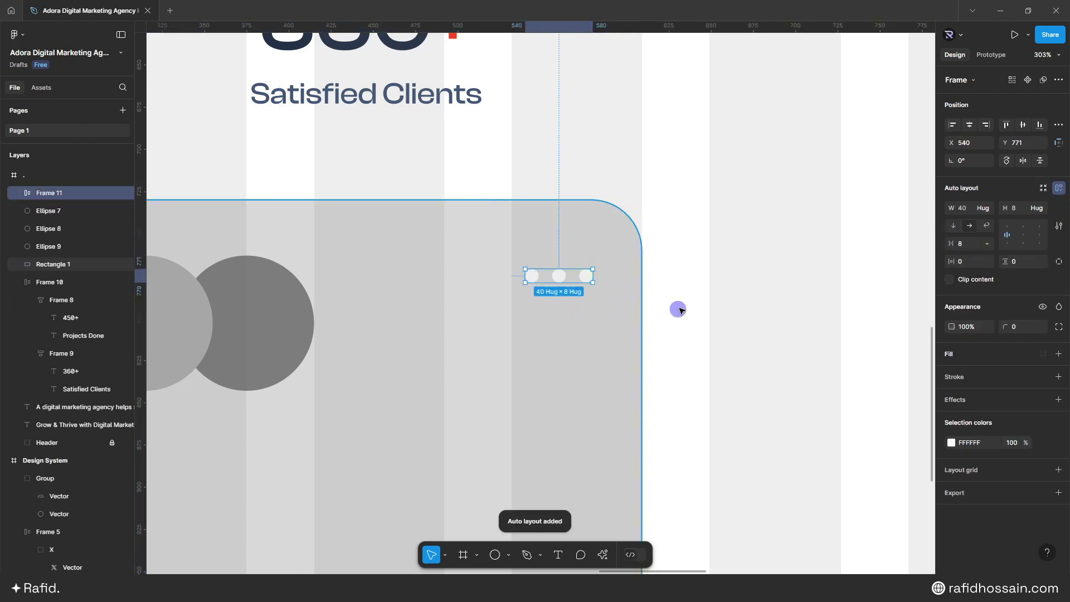
left_click(1023, 230)
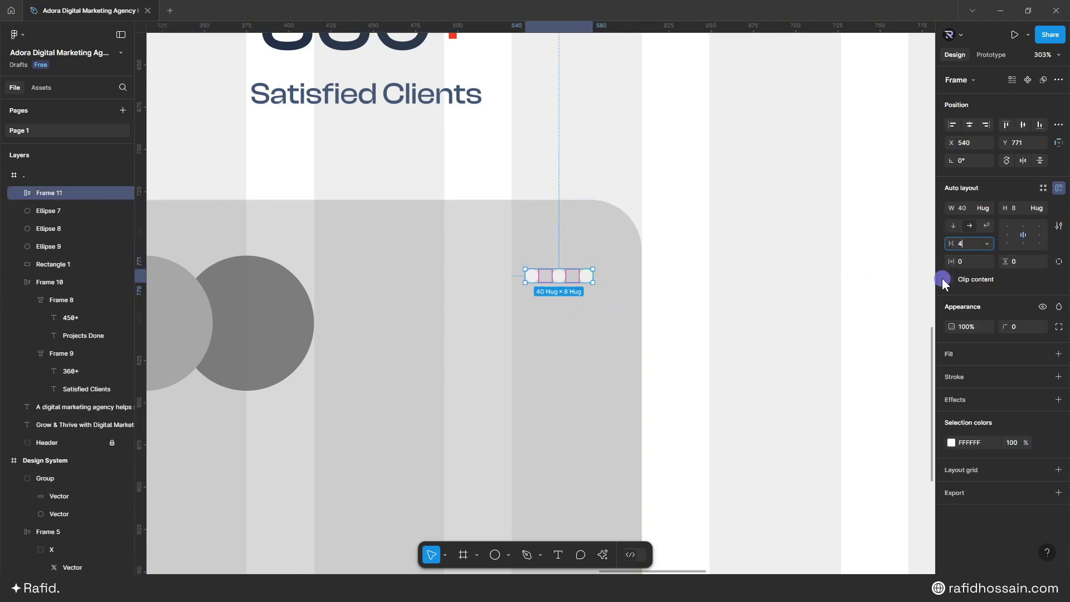
key("Return")
Step: Move the three-dot row into the card's upper-right corner at Y 760, 30 in from the card's right edge
scroll(567, 281, "down", 1)
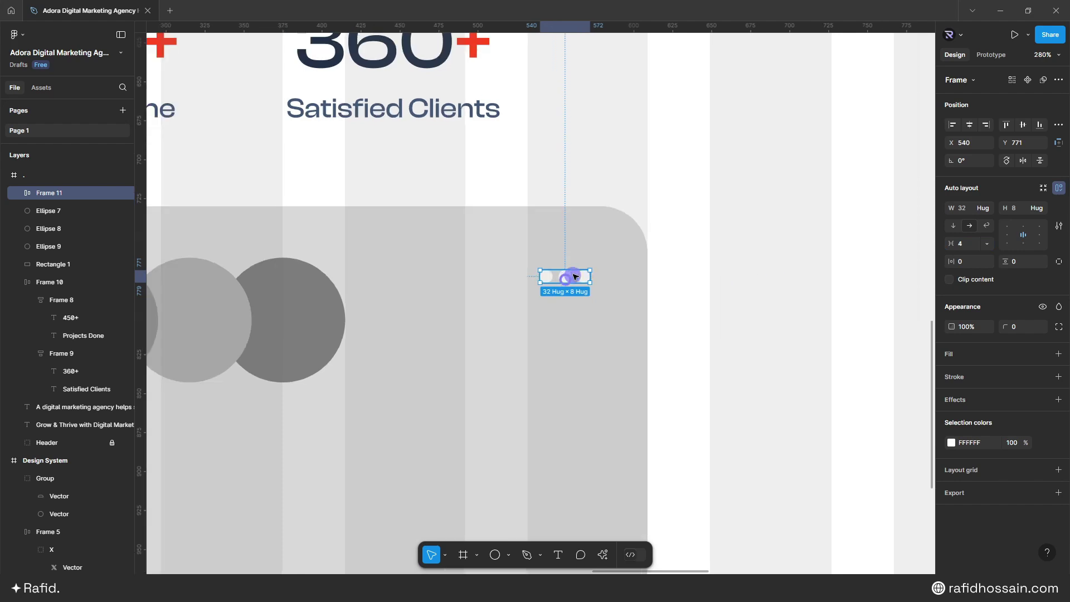
left_click_drag(574, 277, 625, 222)
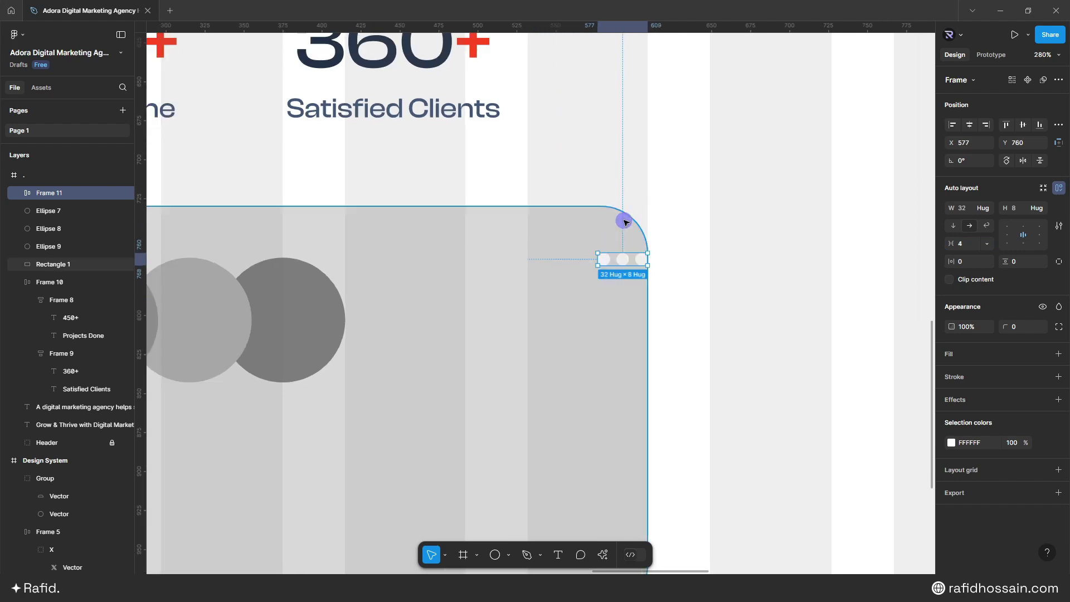
key("shift+Left")
key("shift+Left")
key("shift+Left")
left_click(749, 274)
Step: Copy the body paragraph from the Design System frame into the card, below the three circles
scroll(766, 261, "down", 8)
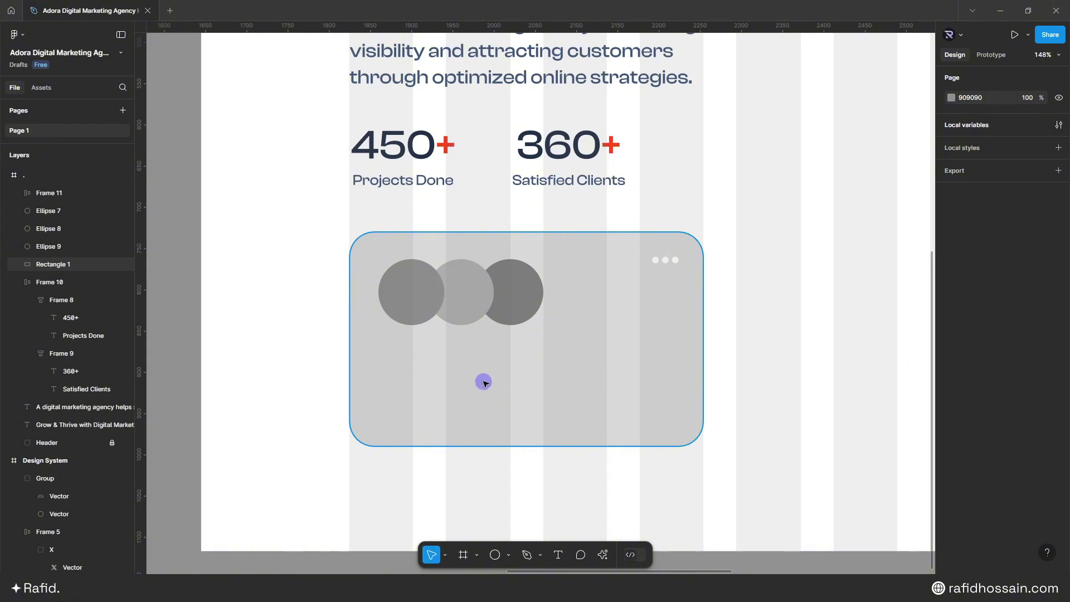
scroll(736, 332, "down", 6)
scroll(740, 332, "down", 2)
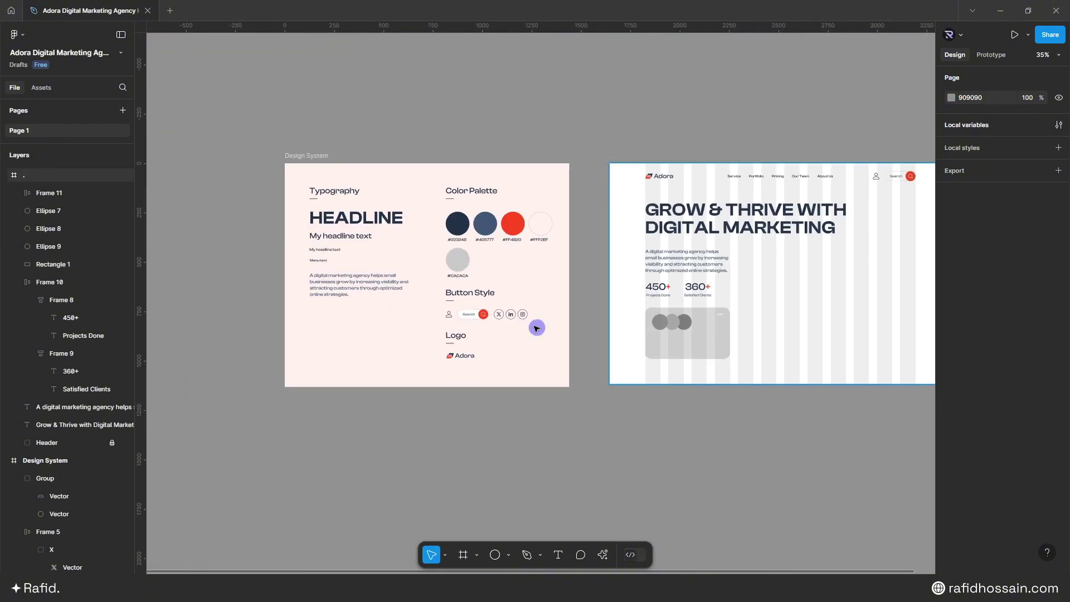
left_click(340, 288)
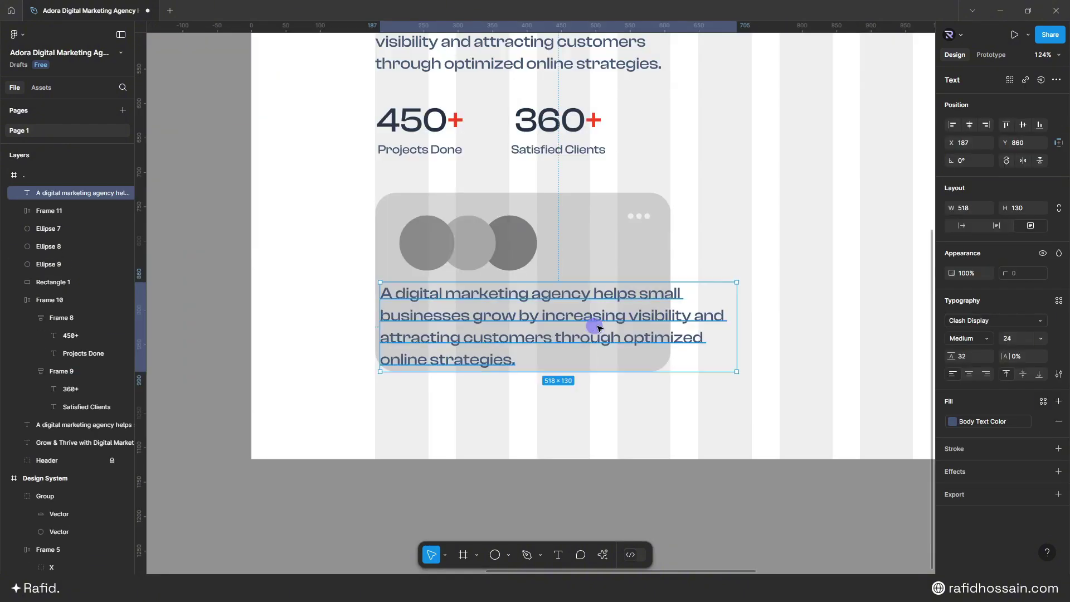
Step: Style the card's paragraph as Regular, size 18 with line height 26, and narrow its text box to fit inside the card
left_click(1013, 339)
type("18")
key("Return")
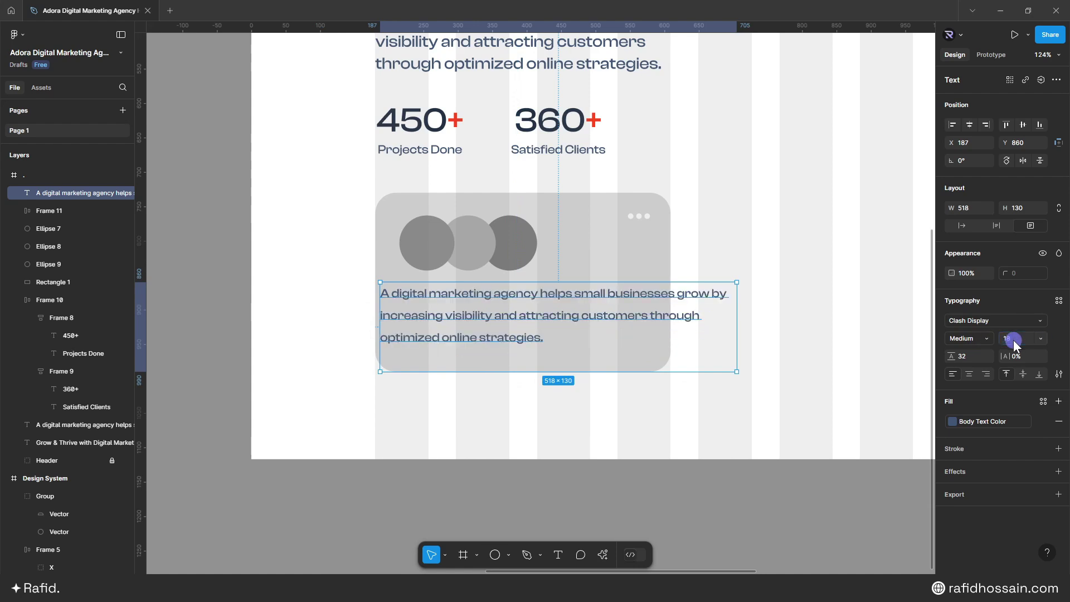
left_click(971, 355)
type("26")
key("Return")
left_click(950, 339)
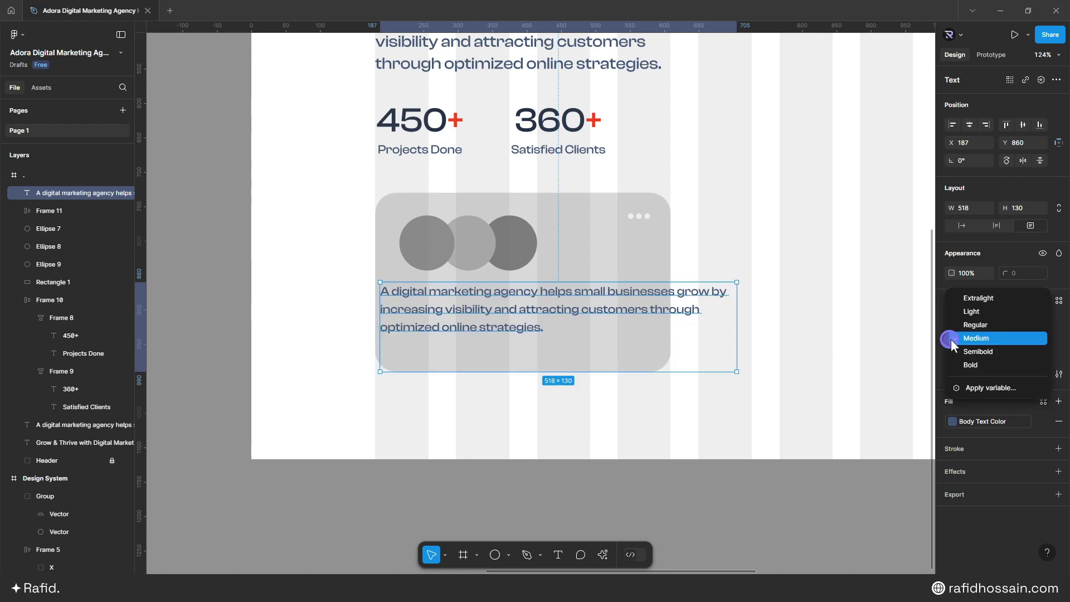
left_click(969, 325)
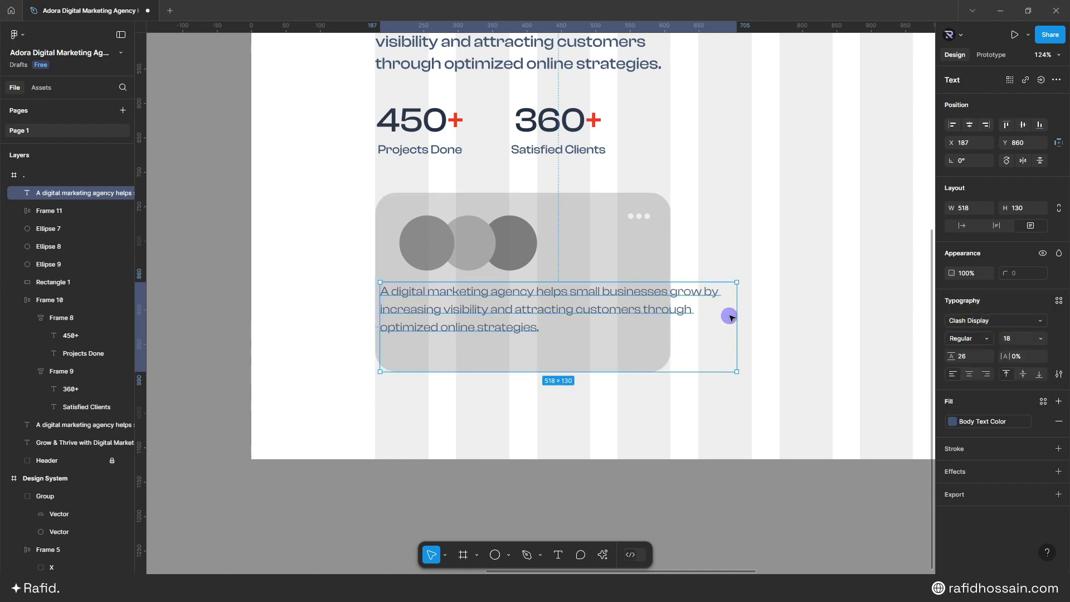
left_click_drag(736, 315, 655, 318)
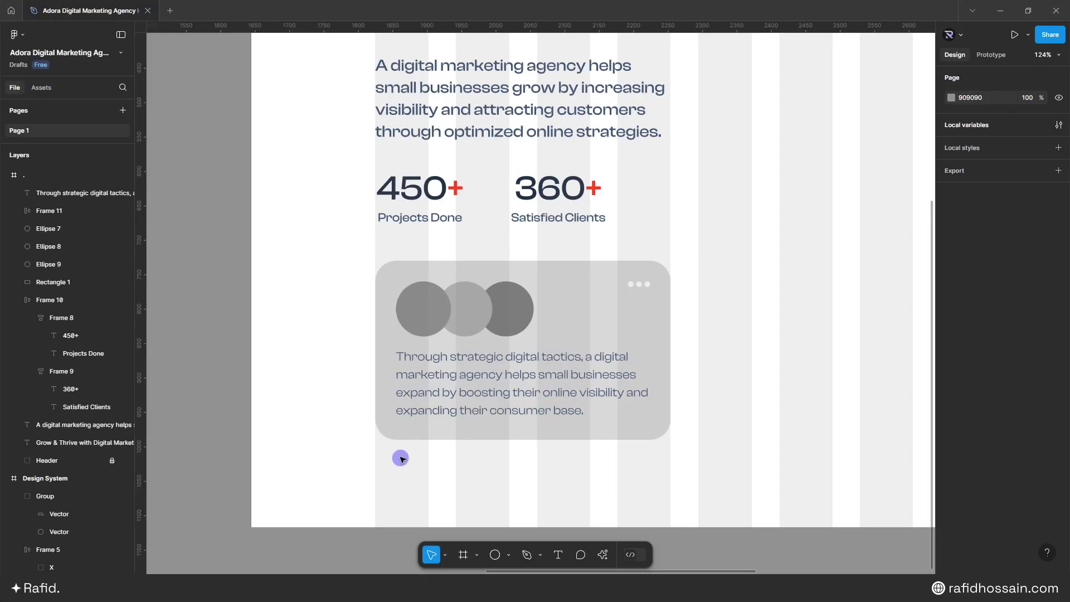
Step: Fill the leftmost circle with an Unsplash photo of a smiling man on a light blue background, searching for "man"
left_click(426, 307)
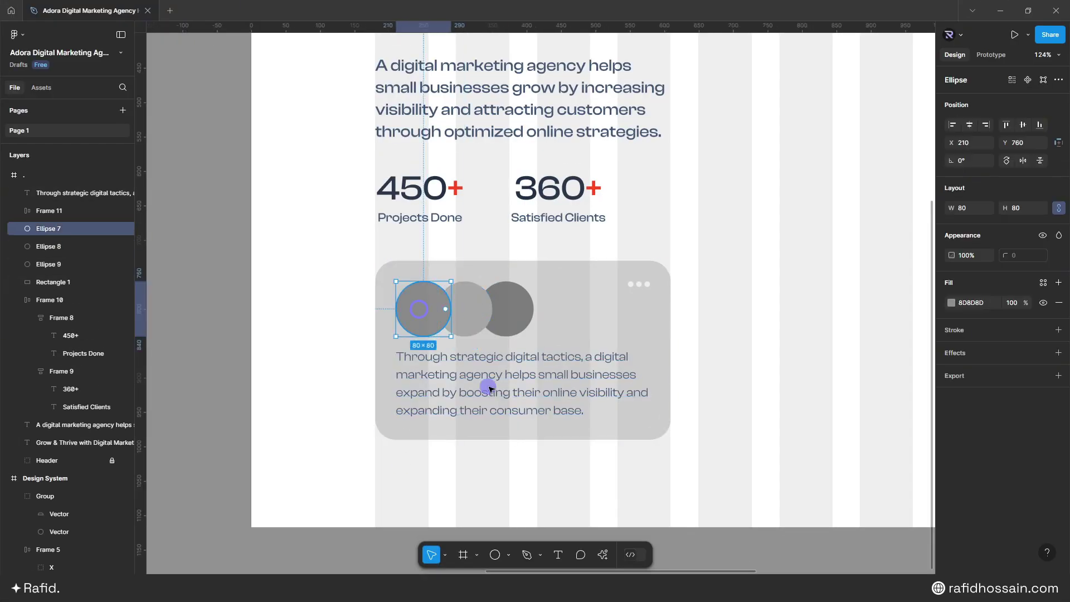
left_click(602, 554)
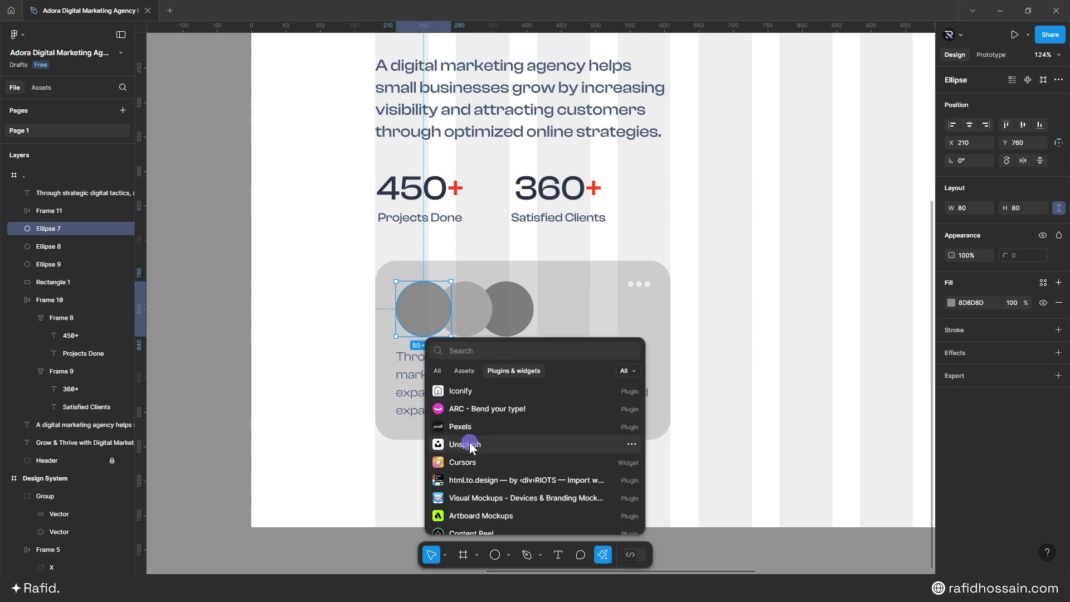
left_click(466, 444)
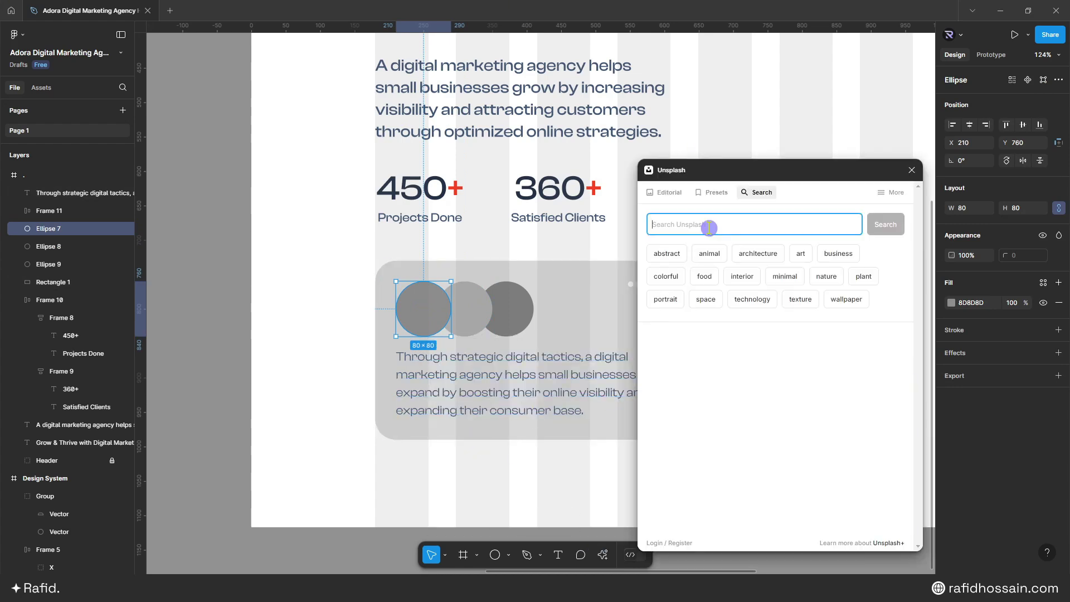
type("man")
key("Return")
scroll(839, 350, "down", 2)
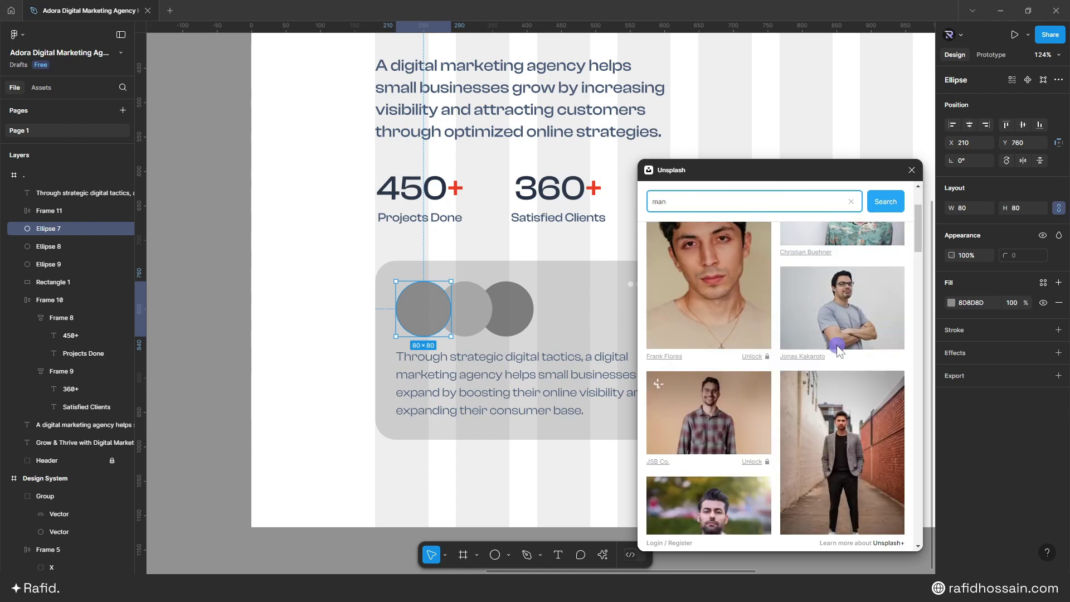
scroll(730, 289, "down", 5)
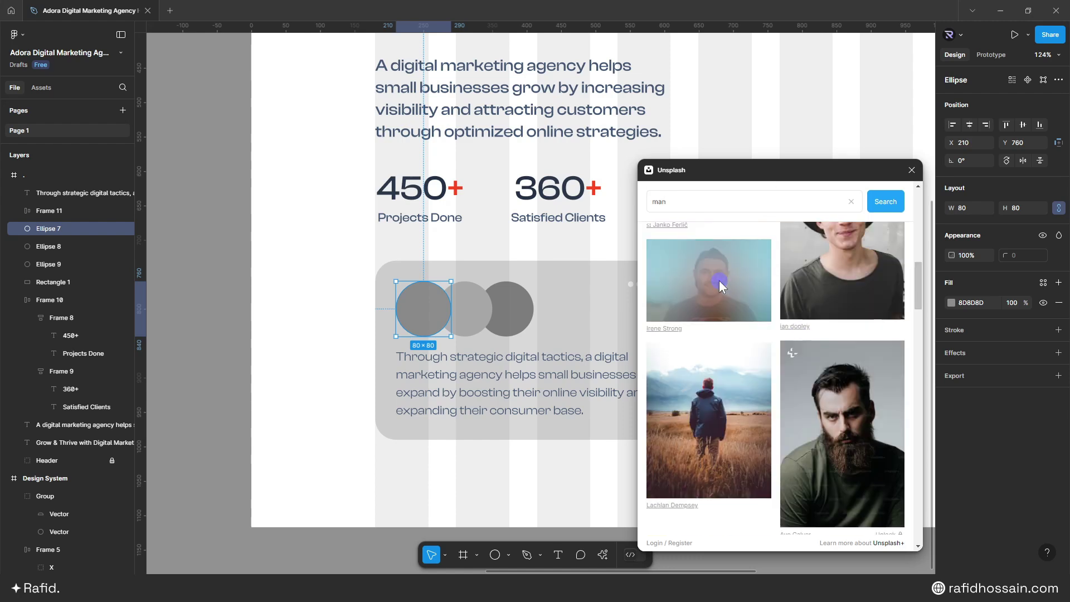
Step: Fill the rightmost circle with the Unsplash photo of a man in a green cap outdoors
left_click(511, 312)
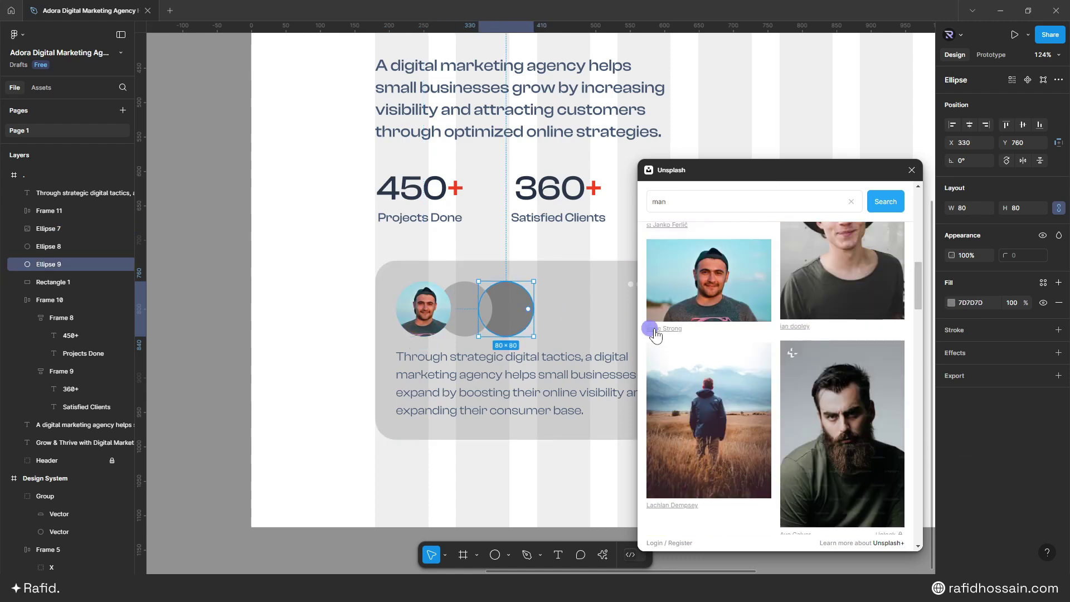
scroll(747, 321, "down", 10)
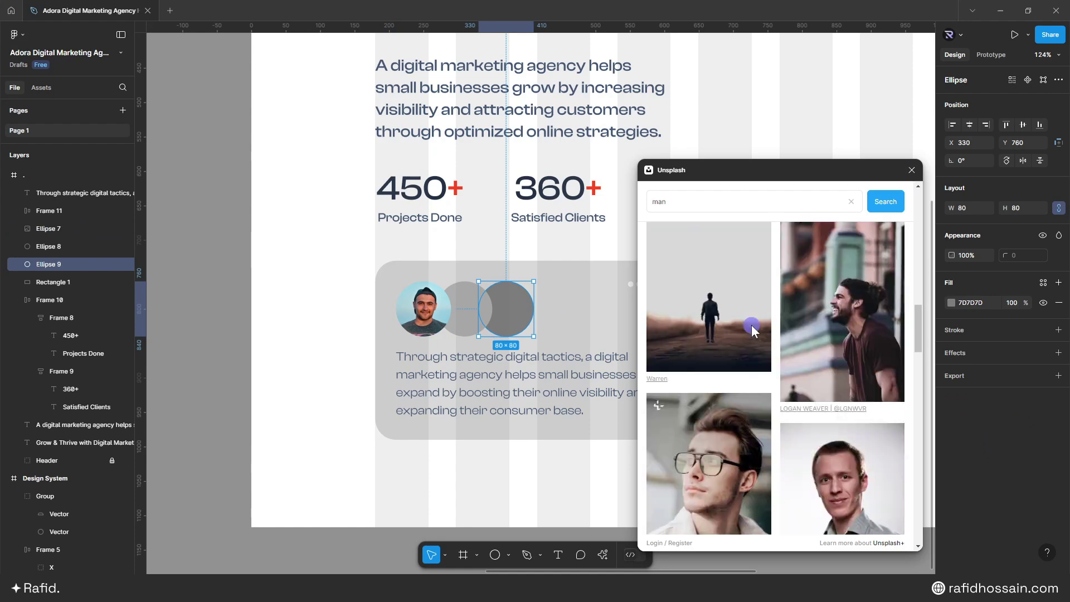
left_click(834, 360)
Step: Fill the middle circle with the Unsplash photo of a blonde woman on a green background, searching for "woman"
left_click(465, 308)
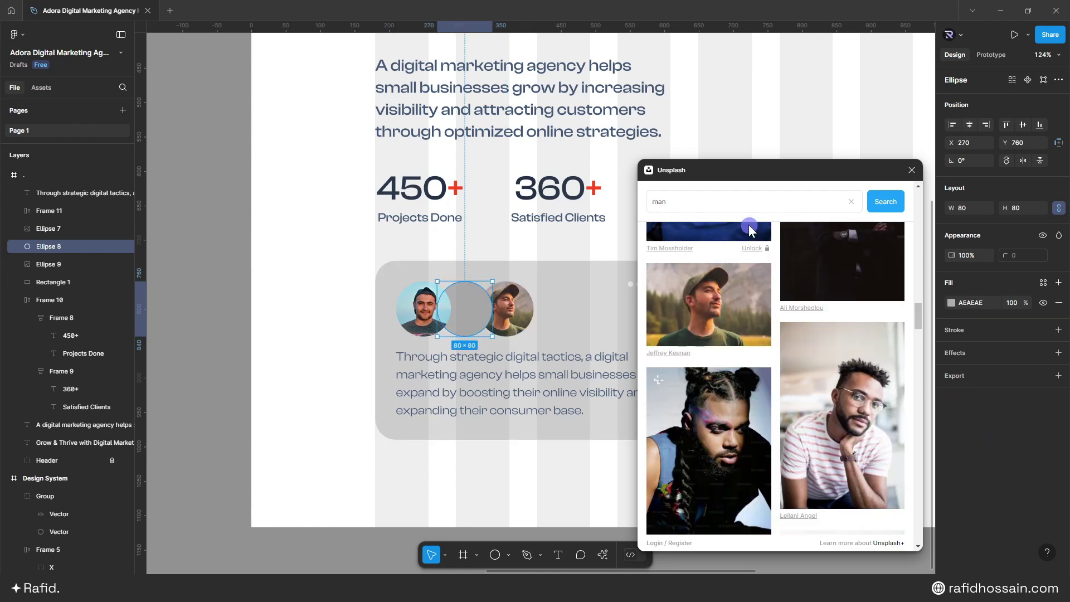
double_click(707, 200)
type("w")
type("oman")
key("Return")
left_click(842, 345)
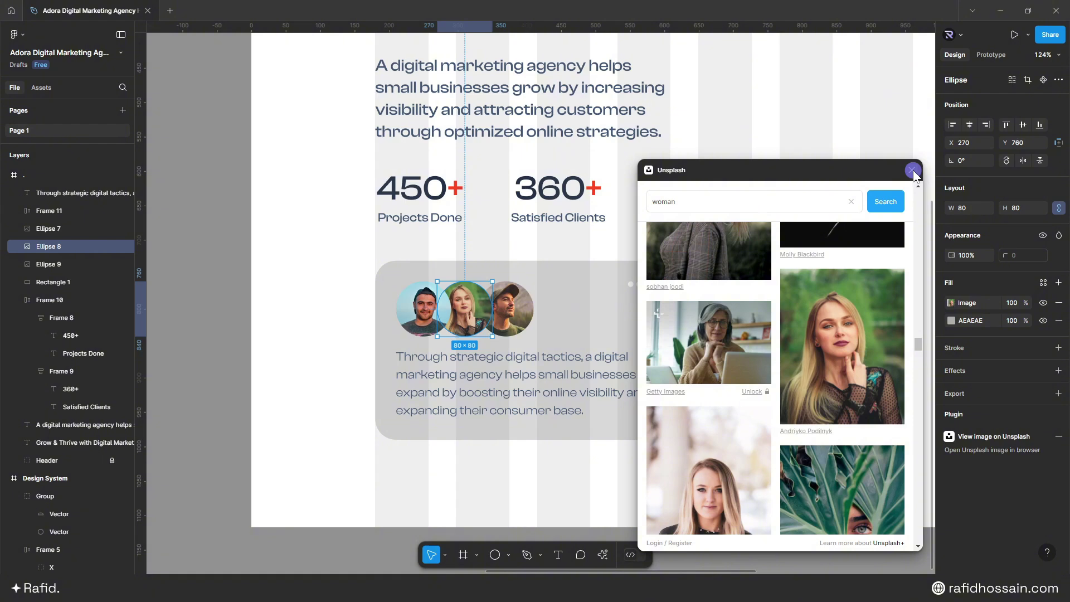
left_click(913, 170)
Step: Remove the solid grey fill behind the leftmost circle's photo and add a white stroke to the circle
left_click(506, 308)
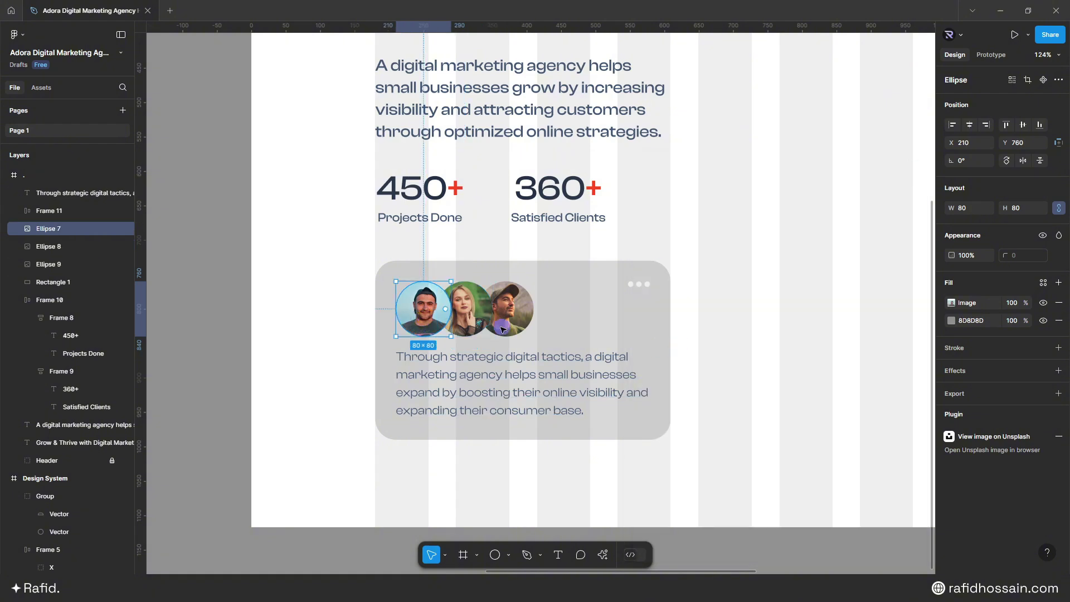
left_click(411, 313)
left_click(471, 311)
left_click(520, 310)
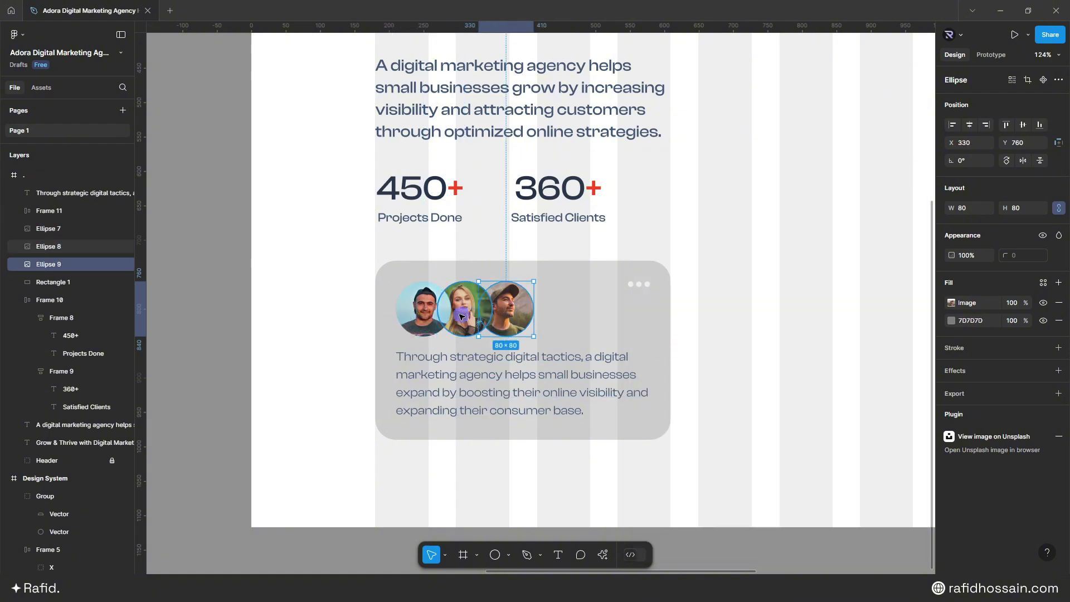
left_click(442, 312)
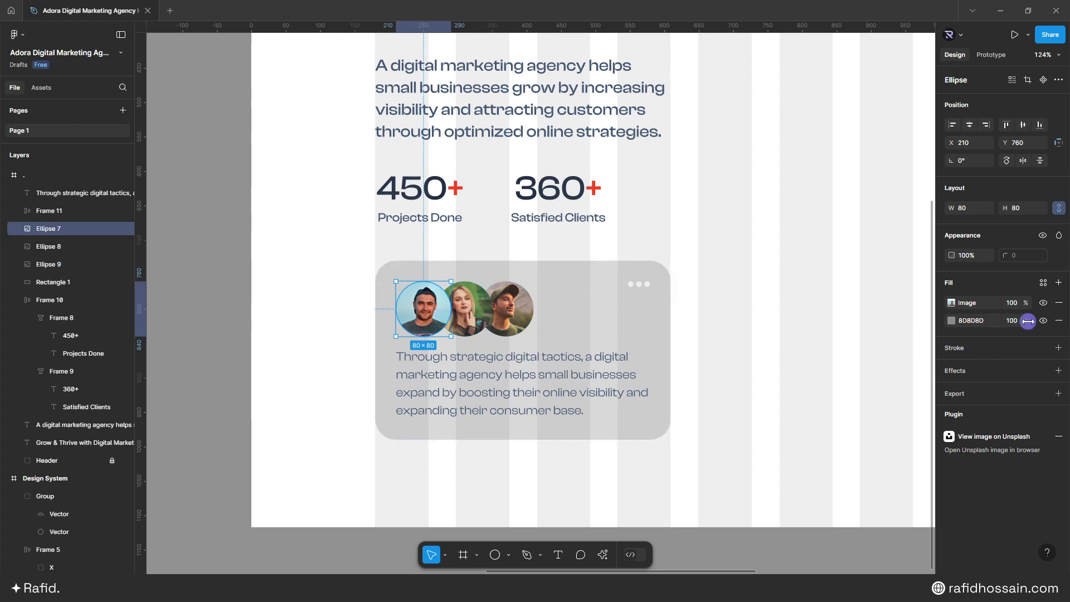
left_click(1059, 321)
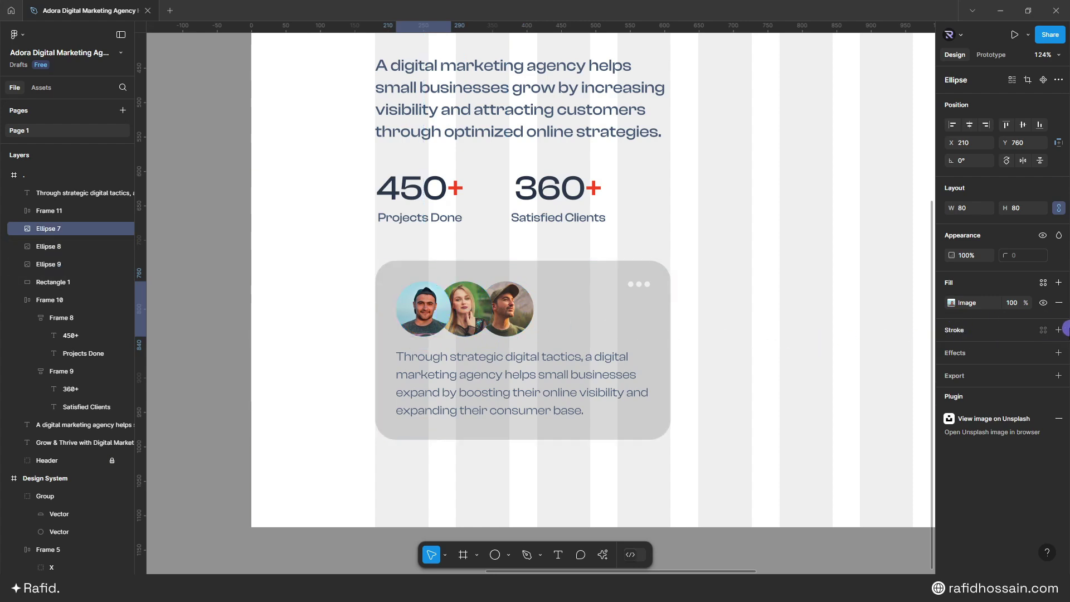
left_click(1059, 330)
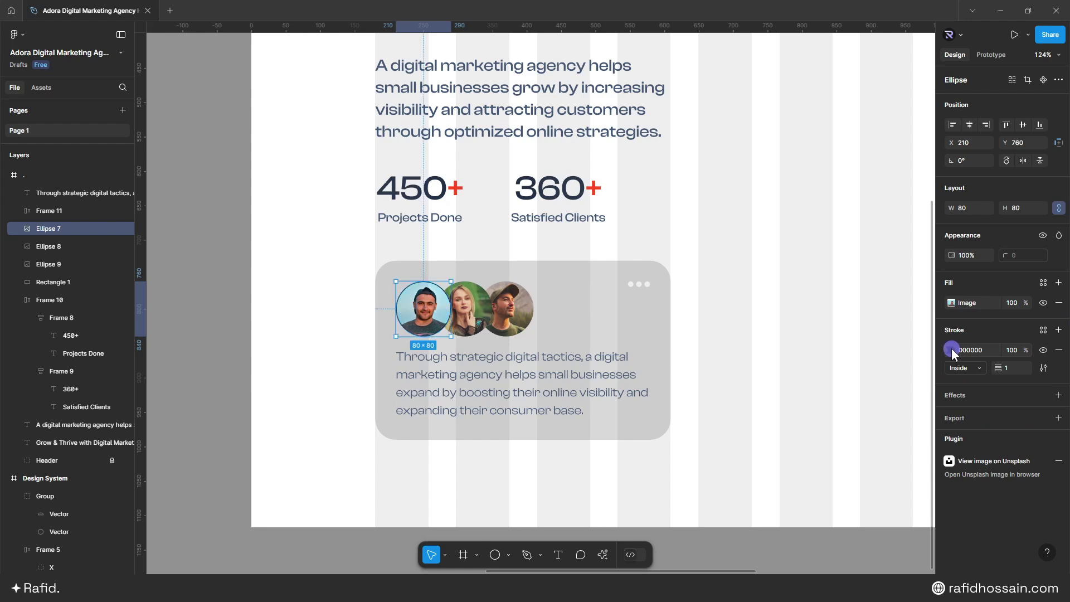
left_click(953, 350)
mouse_move(863, 340)
left_mouse_down()
mouse_move(832, 327)
mouse_move(757, 253)
left_mouse_up()
left_click(925, 260)
Step: Remove the AEAEAE fill from the middle portrait circle and give it an FFFFFF inside stroke
left_click(488, 315)
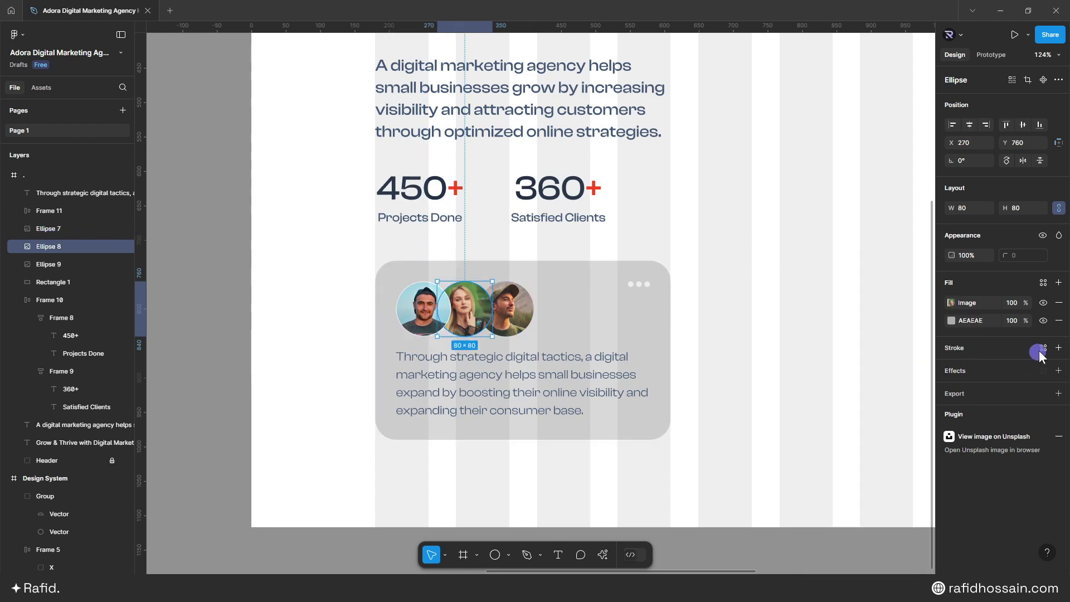
left_click(1059, 350)
left_click(1060, 331)
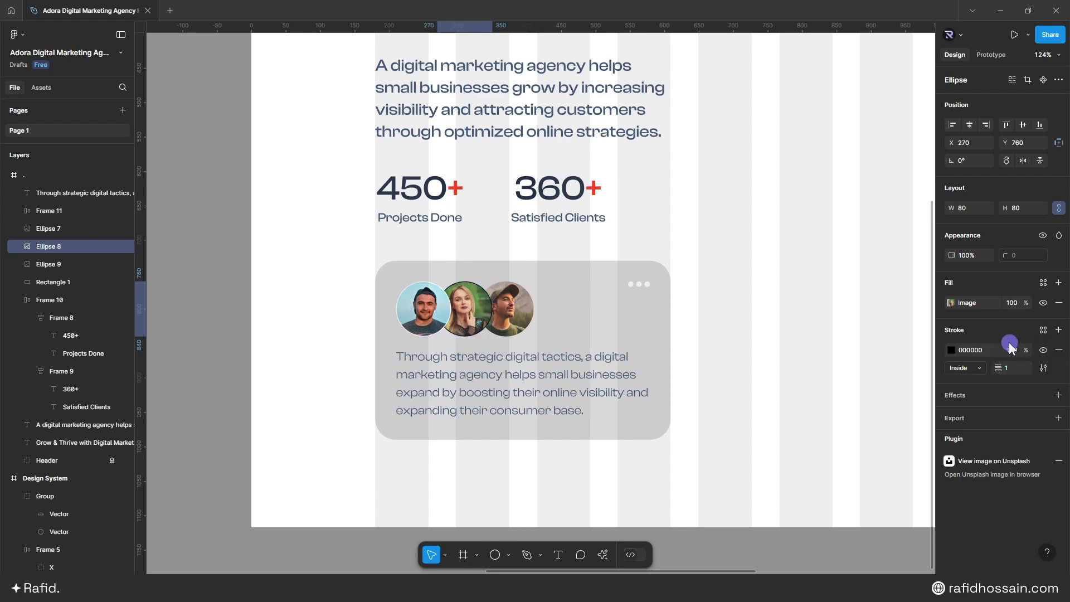
left_click(952, 350)
left_click(925, 261)
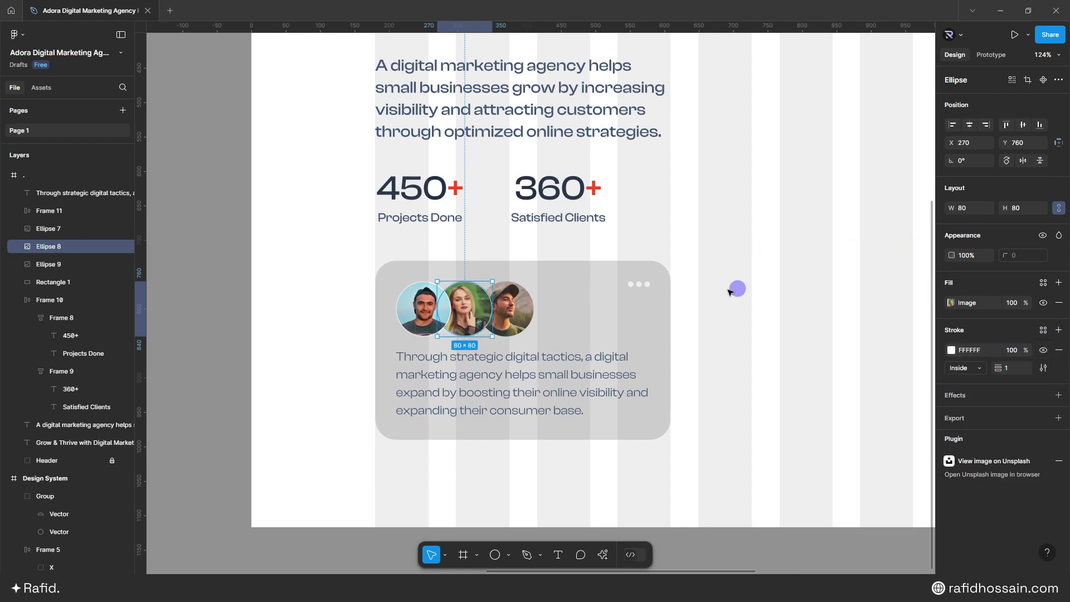
Step: Remove the 7D7D7D fill from the rightmost portrait circle and give it an FFFFFF inside stroke
key("Tab")
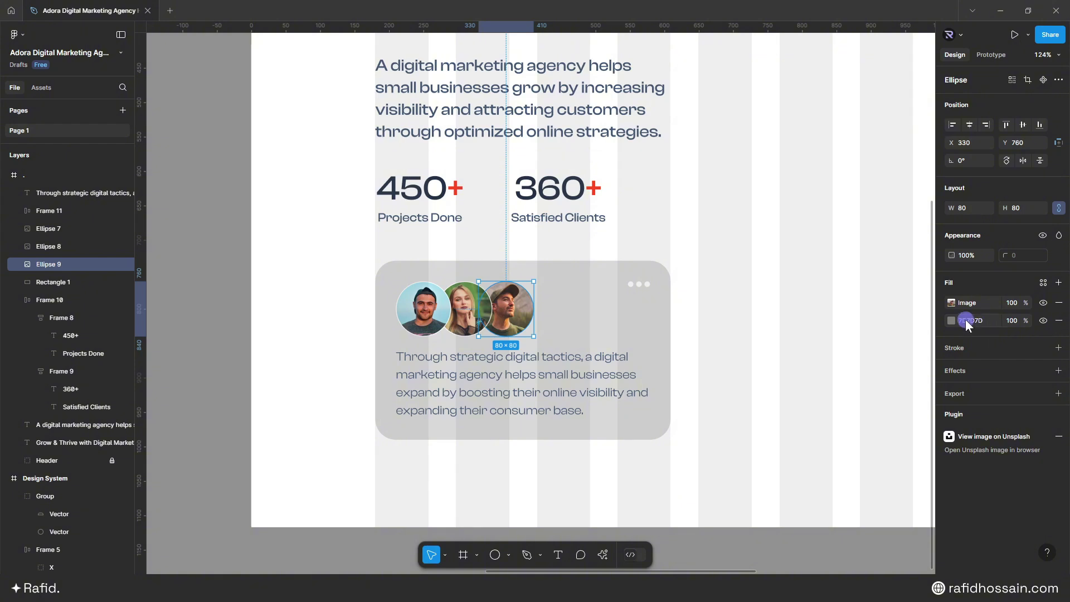
left_click(1059, 320)
left_click(1059, 329)
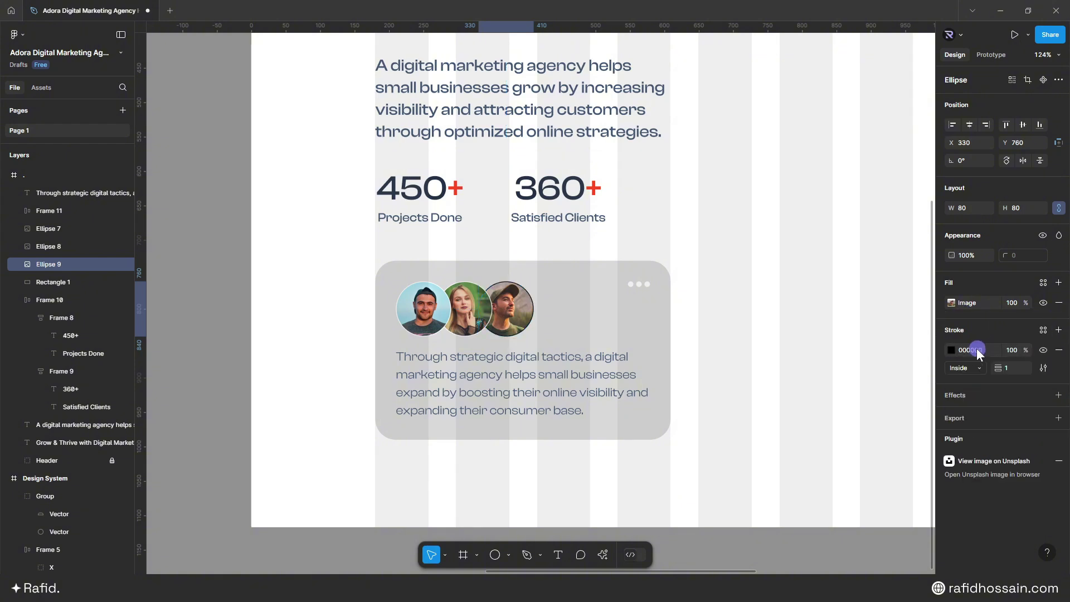
left_click(952, 350)
left_click(927, 260)
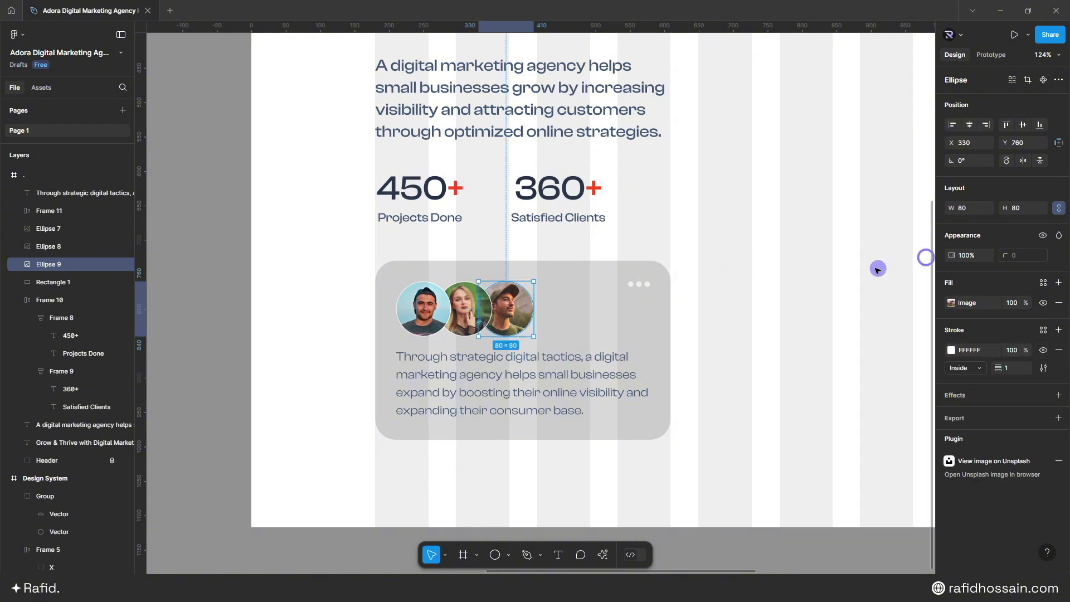
Step: Fill the card rectangle with the Brand Color style and make the card's paragraph text white
left_click(551, 312)
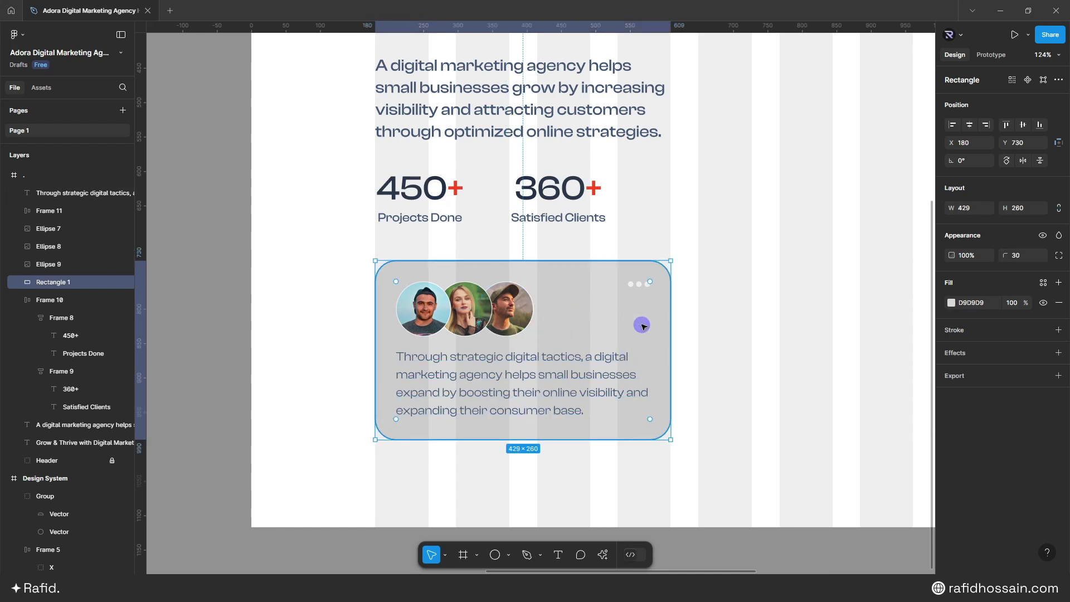
left_click(951, 303)
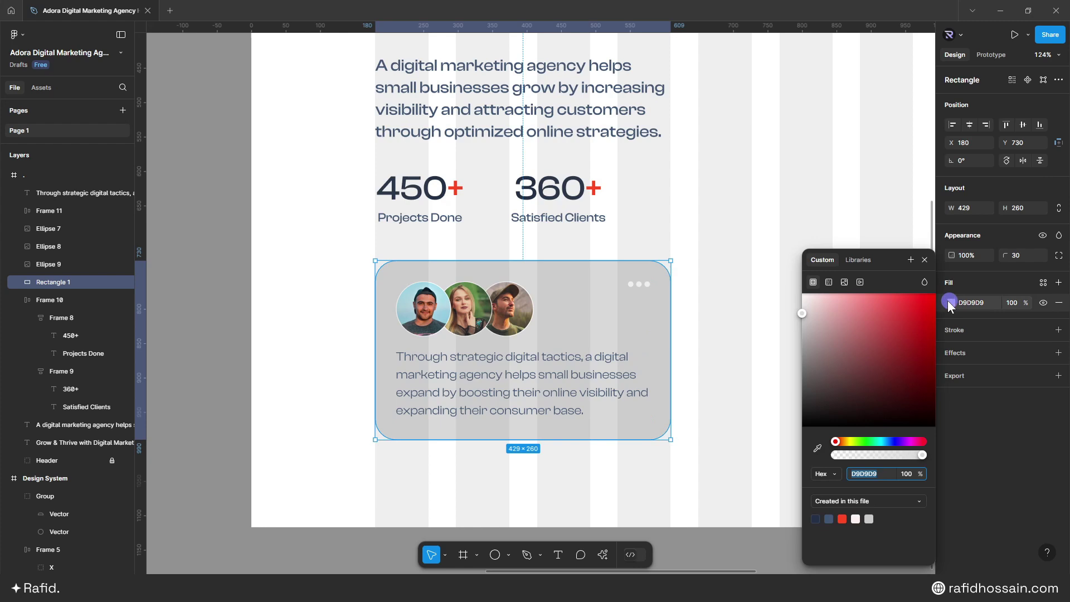
left_click(851, 260)
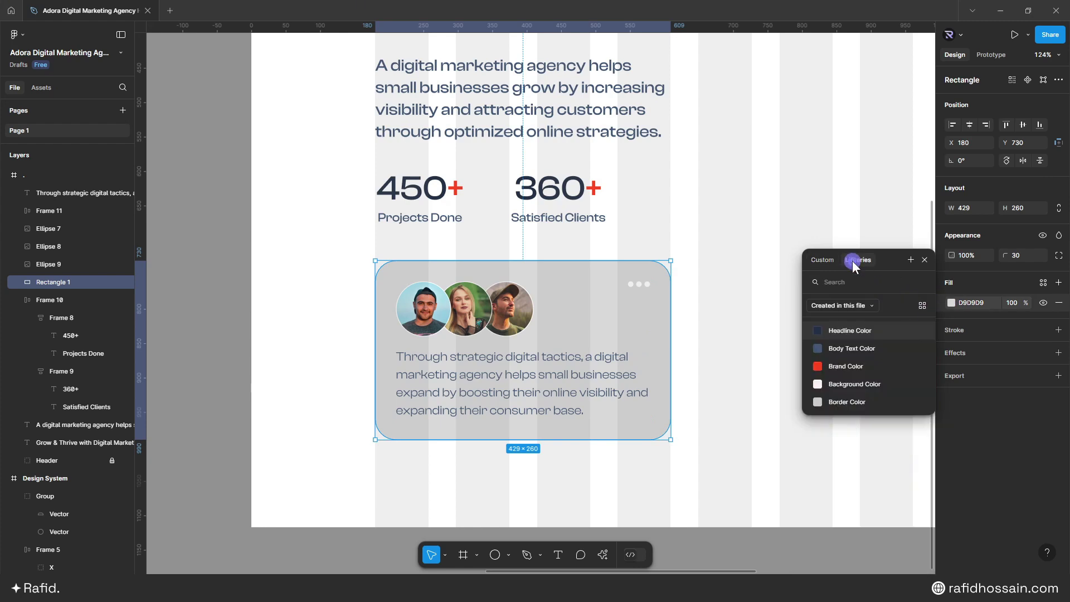
left_click(824, 370)
left_click(557, 375)
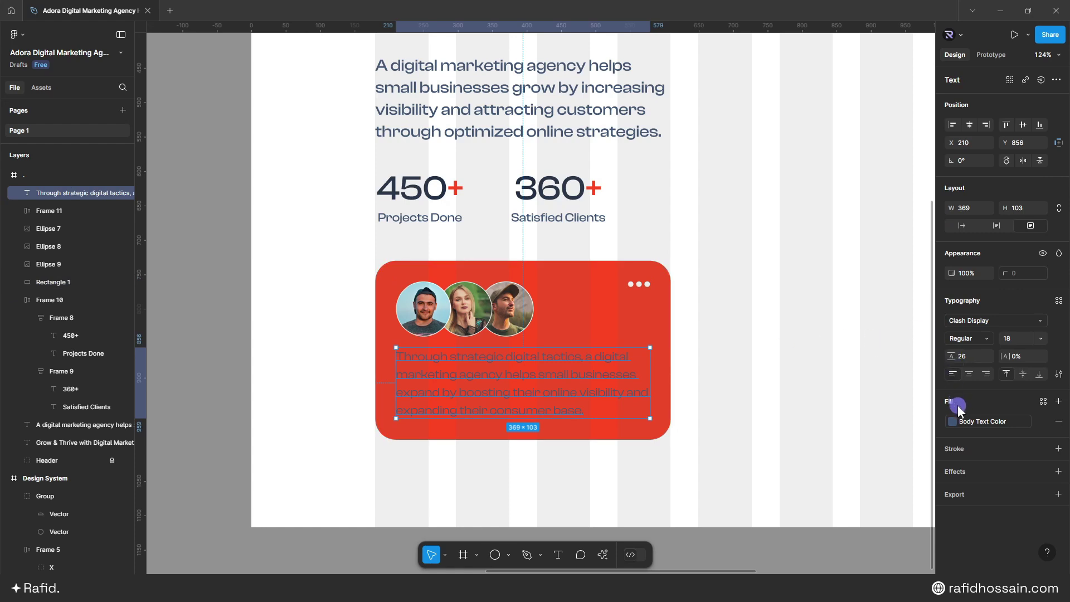
Step: Group the three portrait circles in the card
left_click(423, 309)
left_click(465, 308, "shift")
left_click(508, 309, "shift")
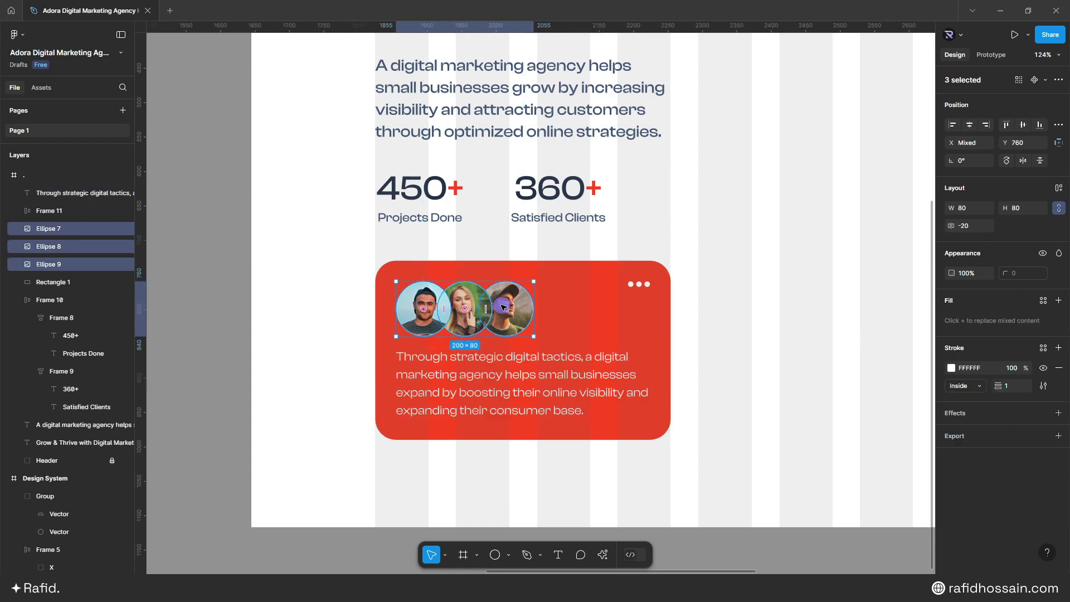
key("ctrl+g")
Step: Put the portrait group and the card's paragraph into a vertical auto layout aligned left and centred vertically
left_click(495, 374, "shift")
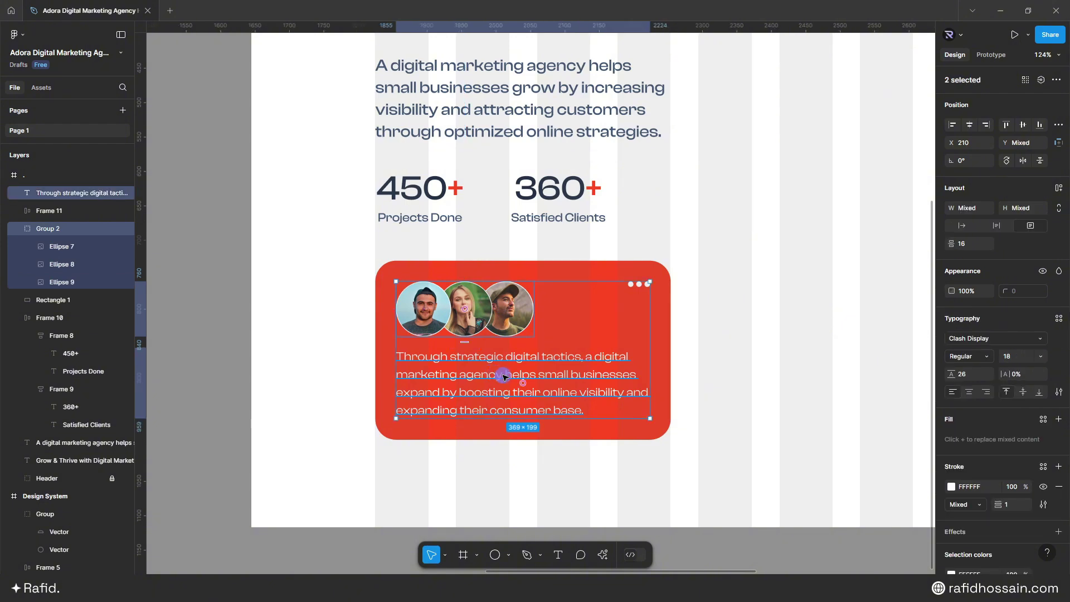
key("shift+a")
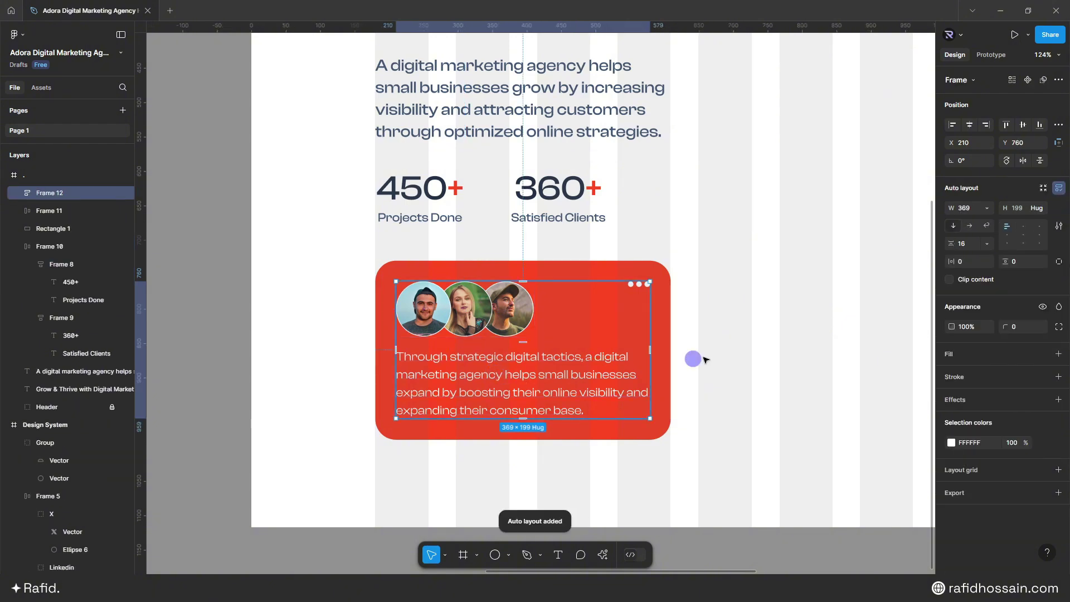
left_click(1008, 240)
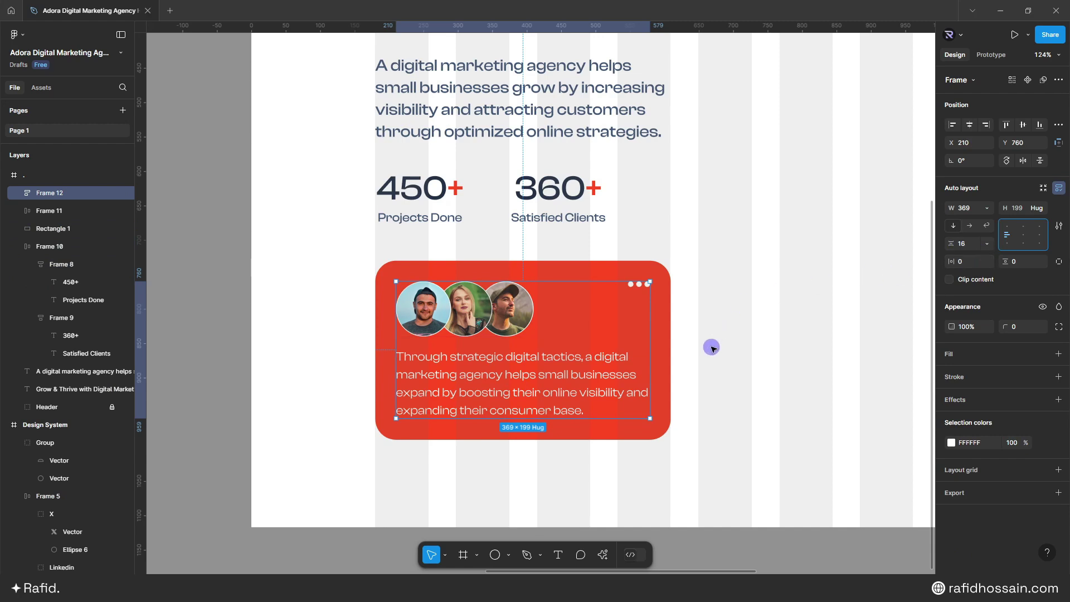
Step: Group the red card rectangle with its auto layout frame of portraits and paragraph
left_click(696, 409)
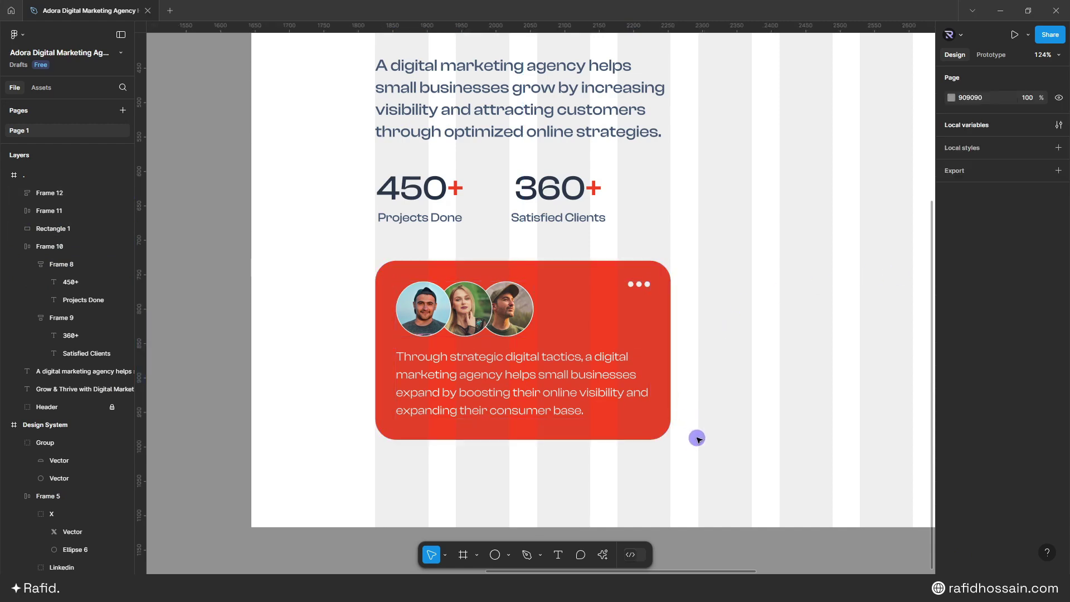
left_click_drag(695, 458, 645, 328)
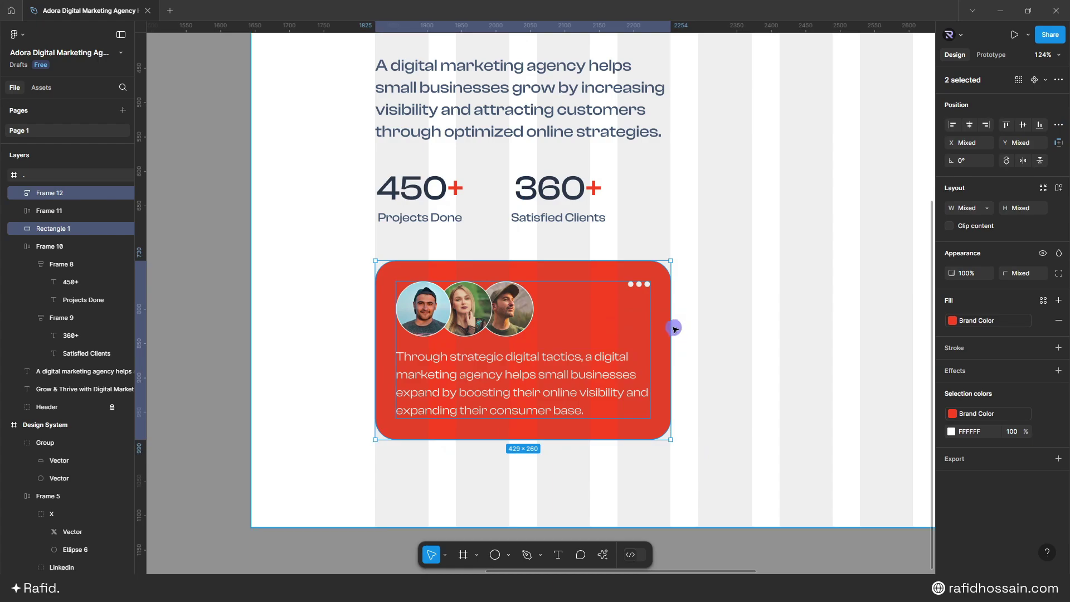
key("ctrl+g")
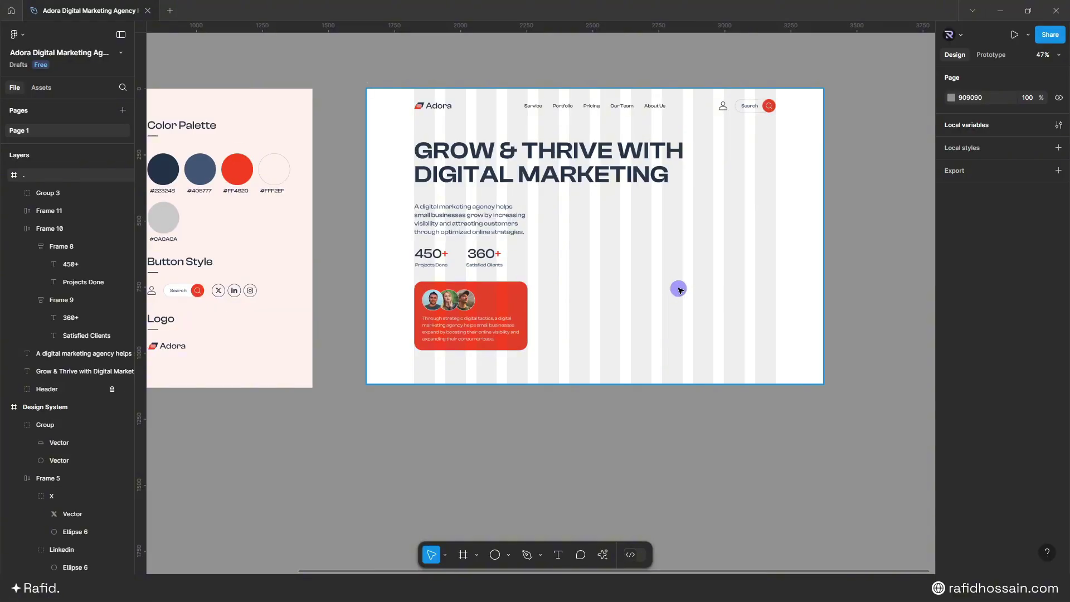
Step: Draw a rectangle about 899 × 554 beside the text and card, spanning the remaining grid columns to the last one
scroll(678, 289, "up", 5)
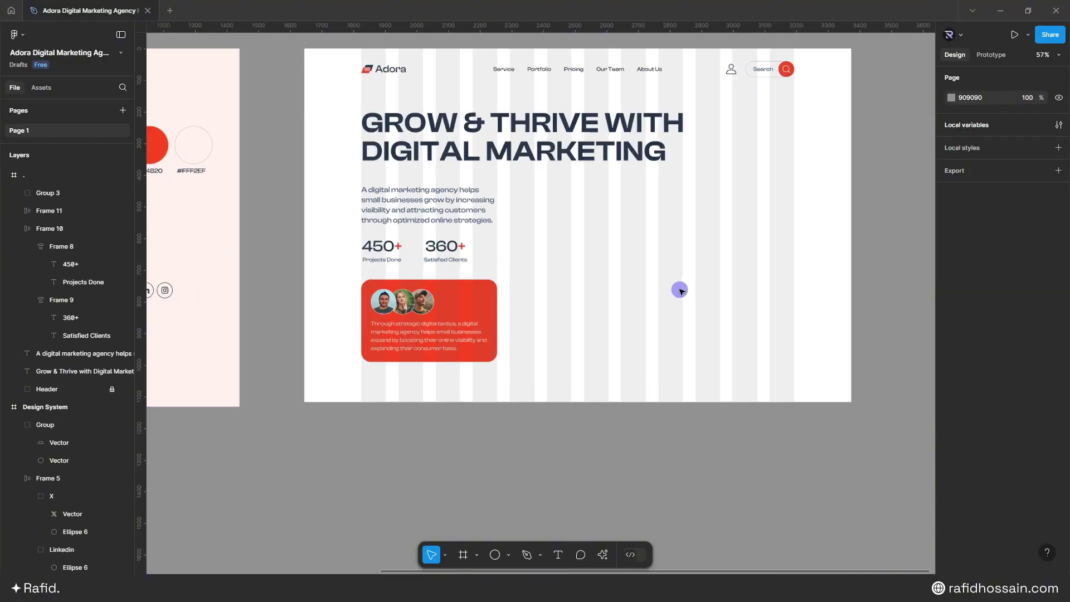
scroll(708, 235, "up", 1)
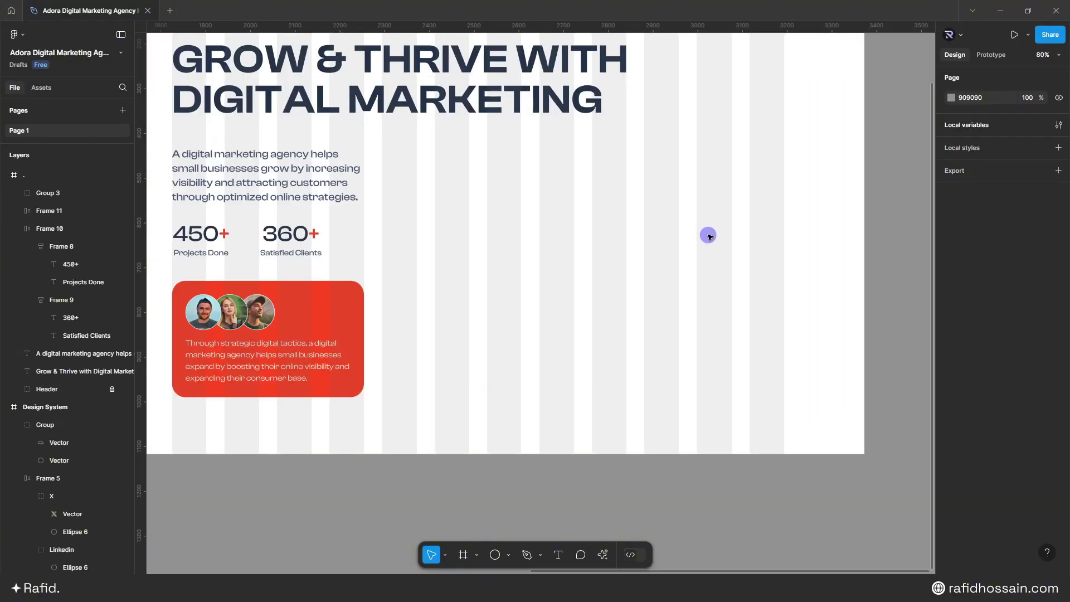
key("r")
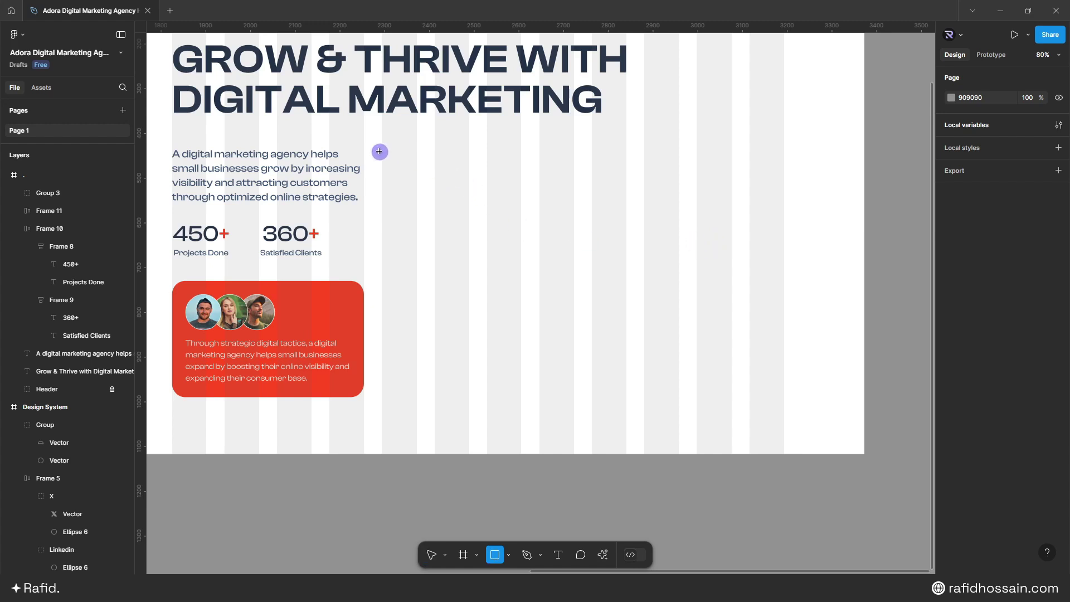
mouse_move(384, 149)
left_mouse_down()
mouse_move(547, 265)
mouse_move(781, 397)
left_mouse_up()
left_click_drag(385, 240, 382, 240)
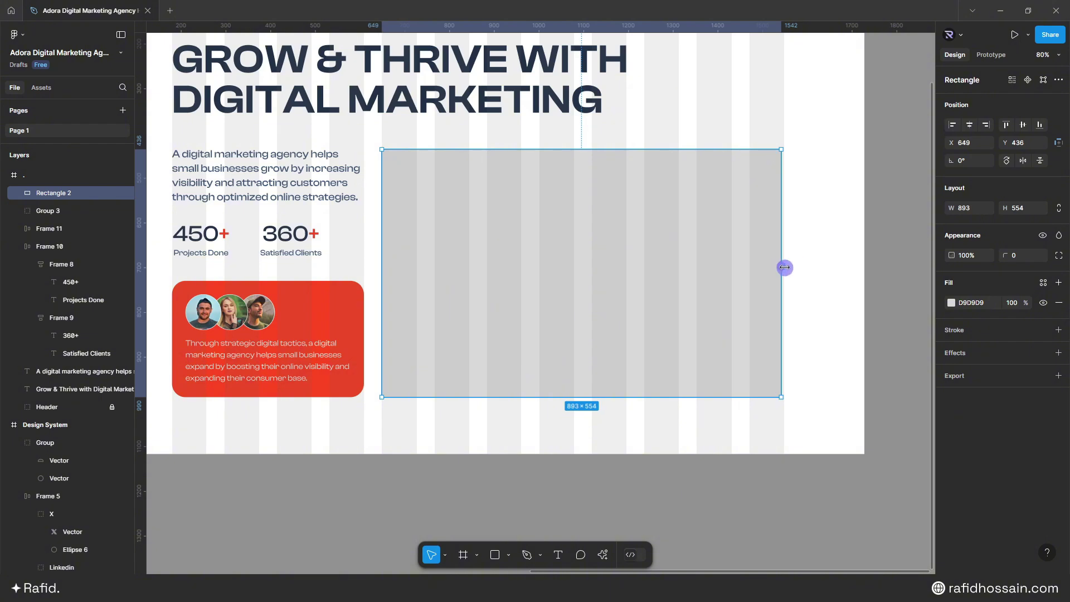
left_click_drag(781, 265, 784, 265)
Step: Set the large rectangle's height to 550 and move it to Y 440 so its bottom lines up with the card
left_click(1018, 208)
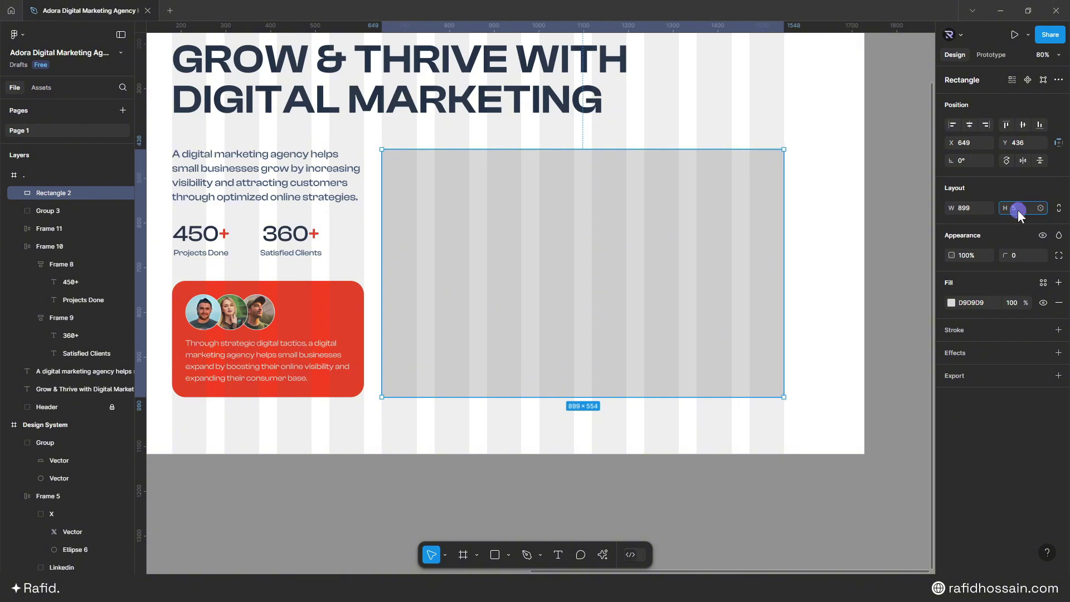
key("Return")
left_click_drag(521, 251, 522, 255)
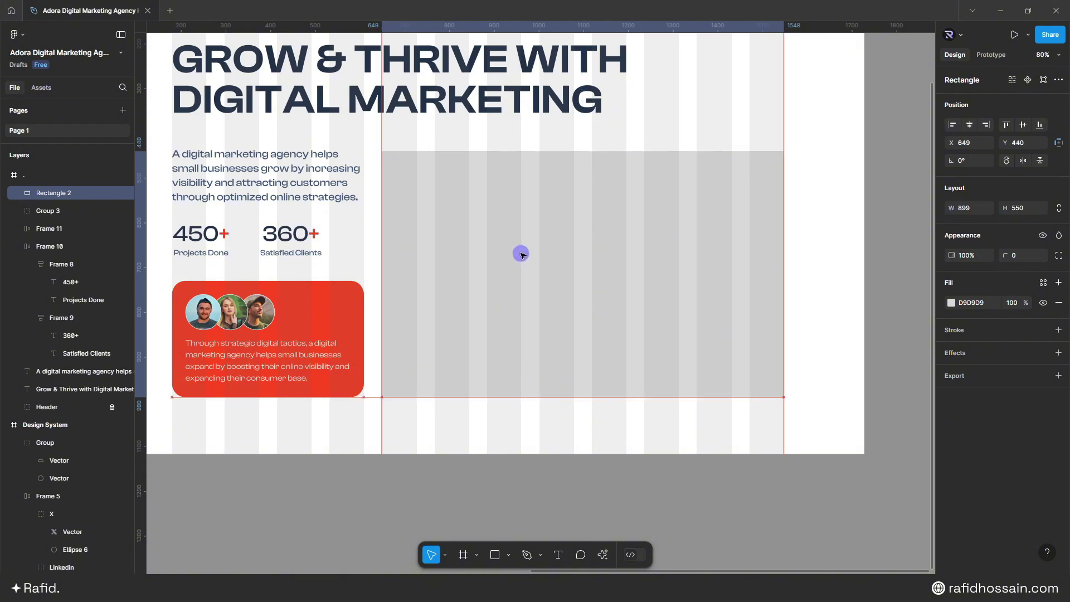
left_click(798, 119)
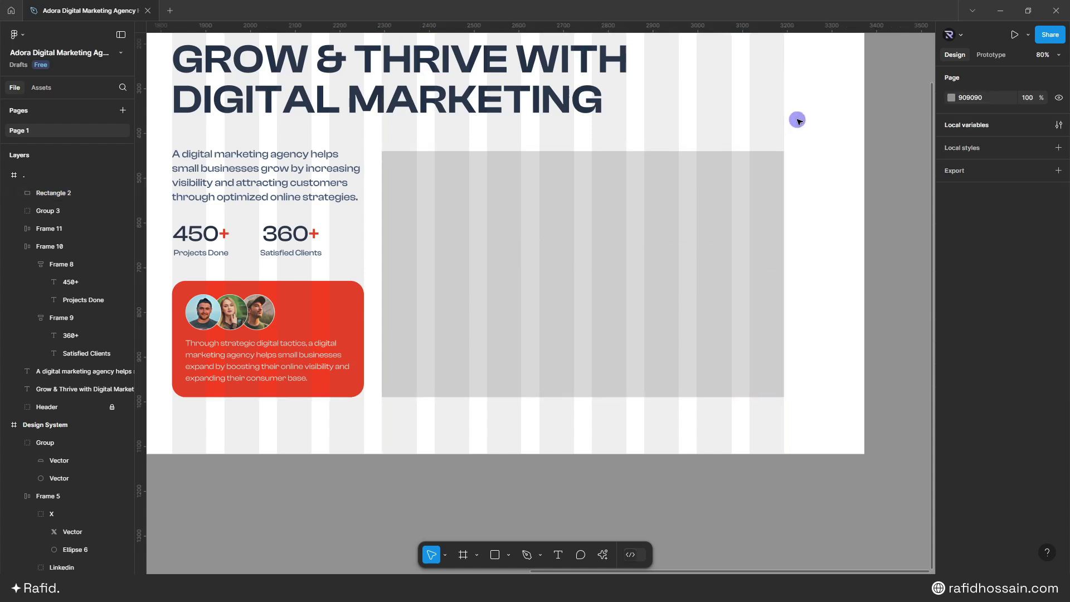
Step: Draw a small rectangle about 117 × 222 overlapping the large rectangle's upper right edge and fill it with grey 757575
scroll(747, 92, "right", 1)
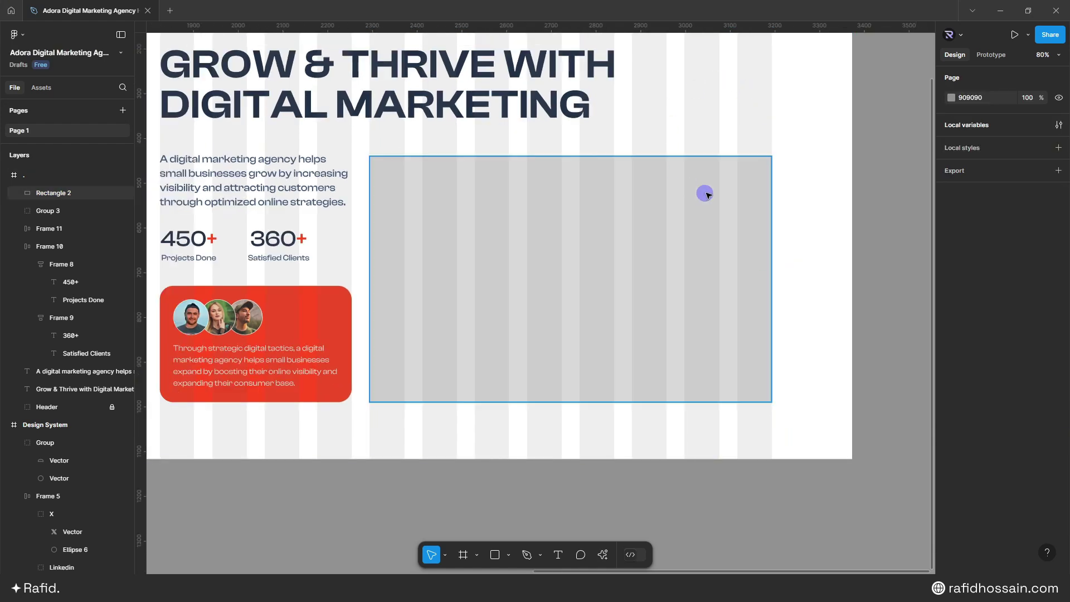
scroll(730, 159, "up", 3)
key("r")
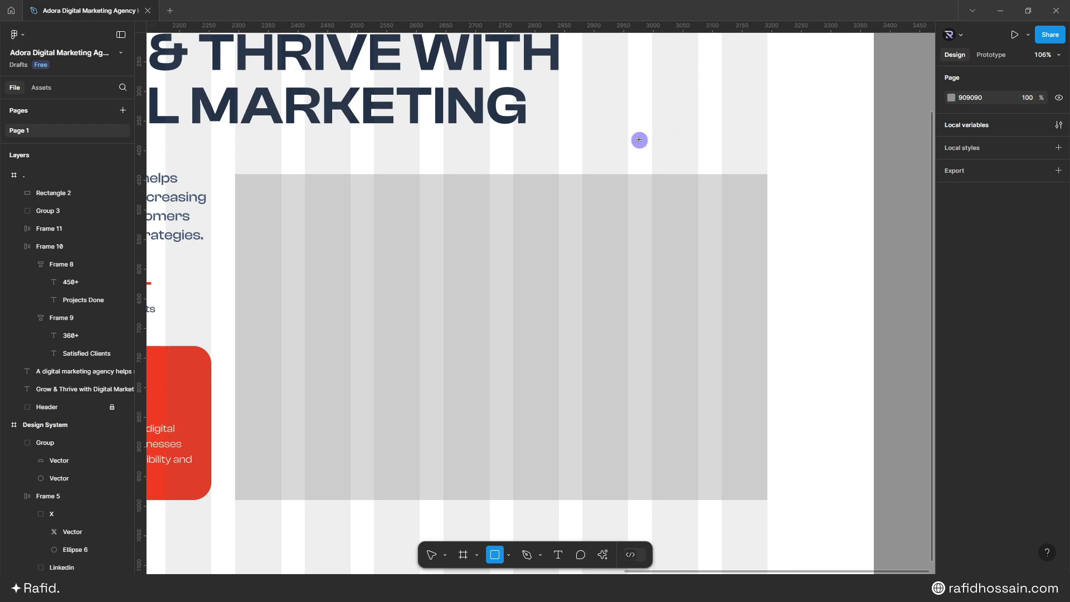
left_click_drag(640, 108, 709, 240)
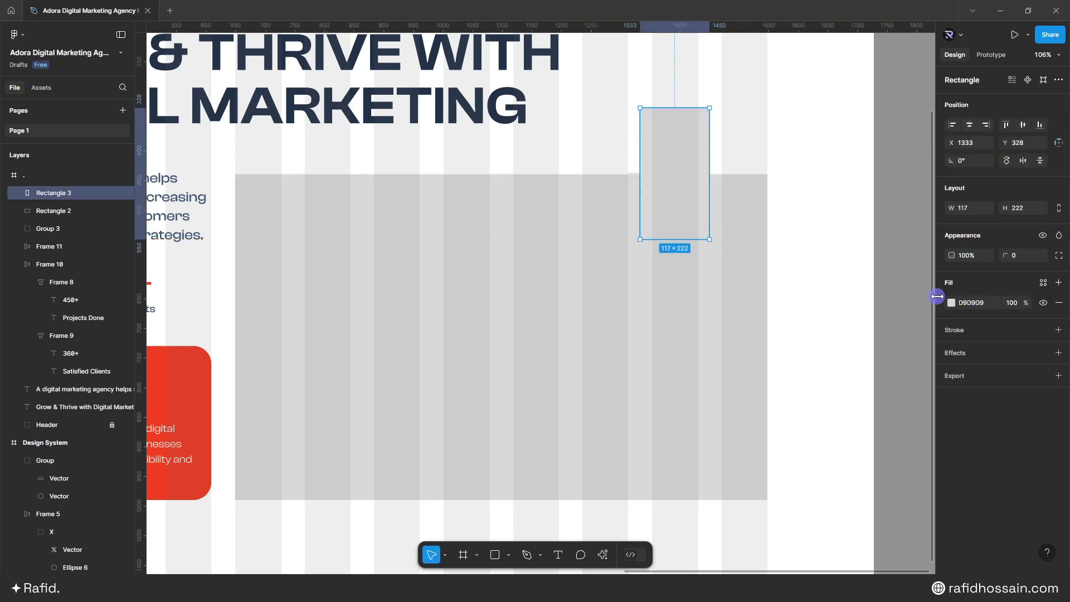
left_click(951, 303)
left_click_drag(836, 313, 765, 372)
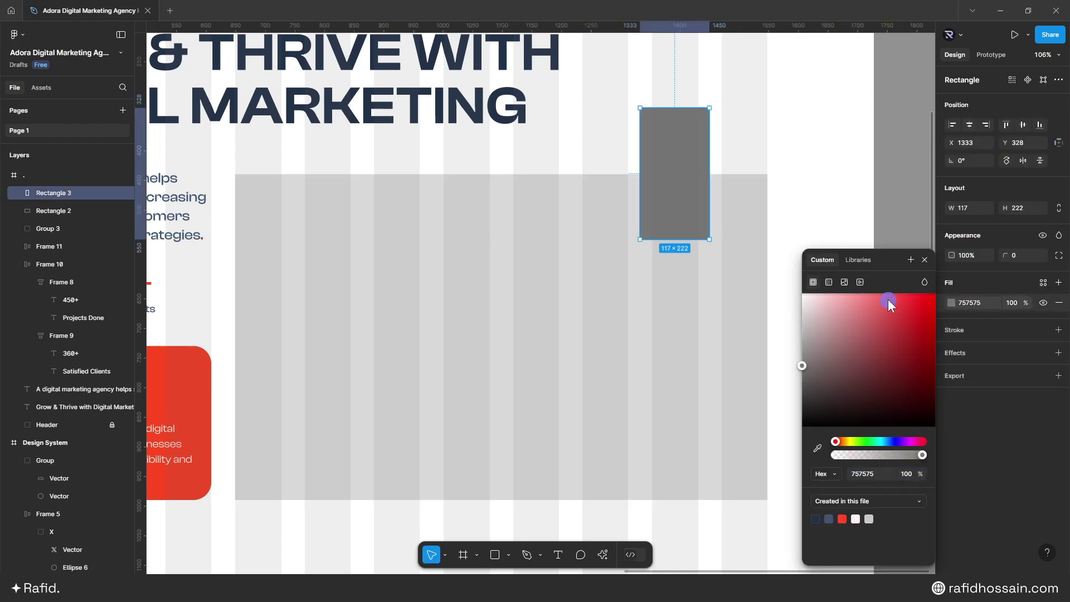
left_click(925, 259)
Step: Resize the small grey rectangle over the large rectangle's upper right edge to 170 × 260
left_click_drag(700, 182, 701, 190)
left_click(970, 208)
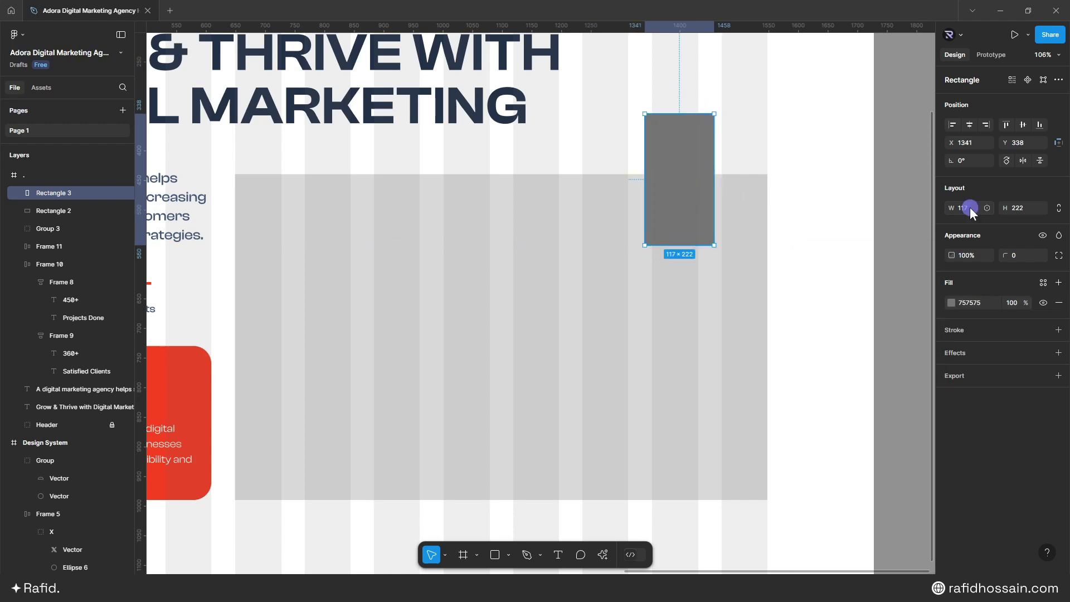
type("170")
left_click(1026, 208)
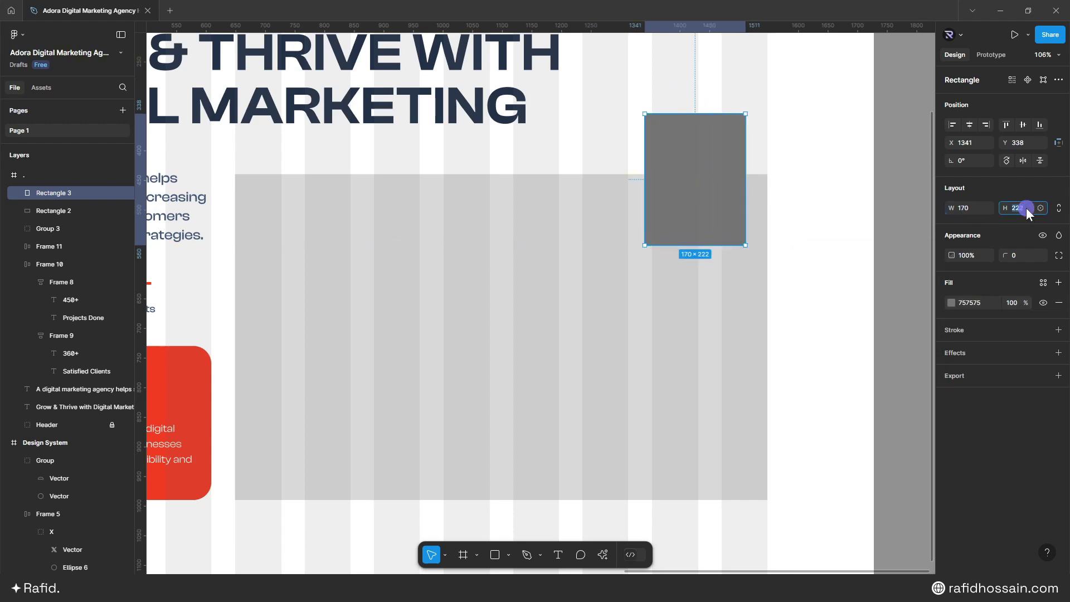
key("Return")
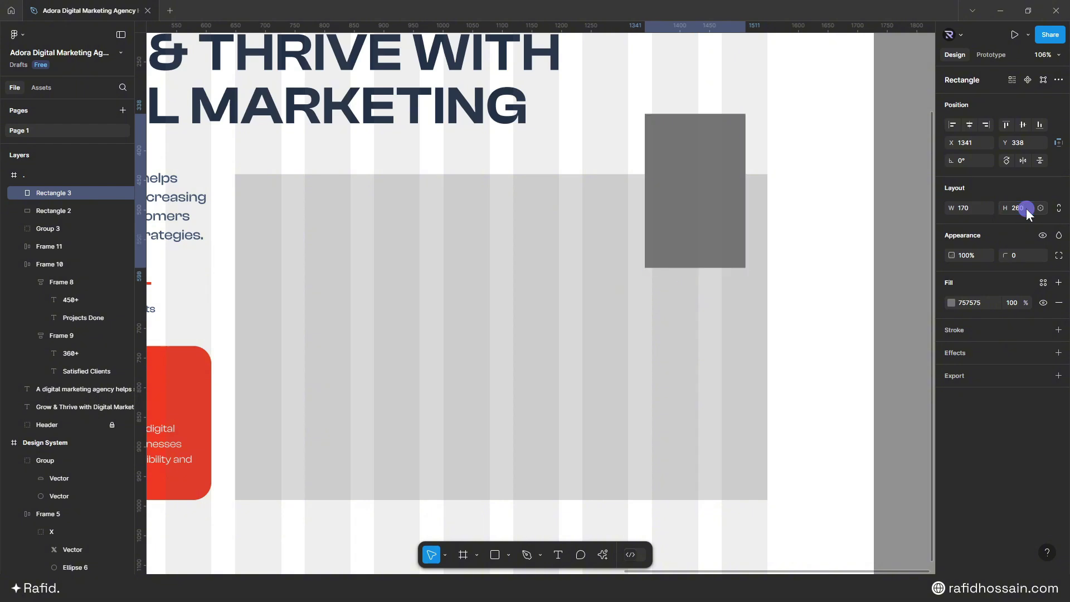
Step: Round the small rectangle into a pill with corner radius 500 and position it at X 1283, Y 310
left_click(1022, 257)
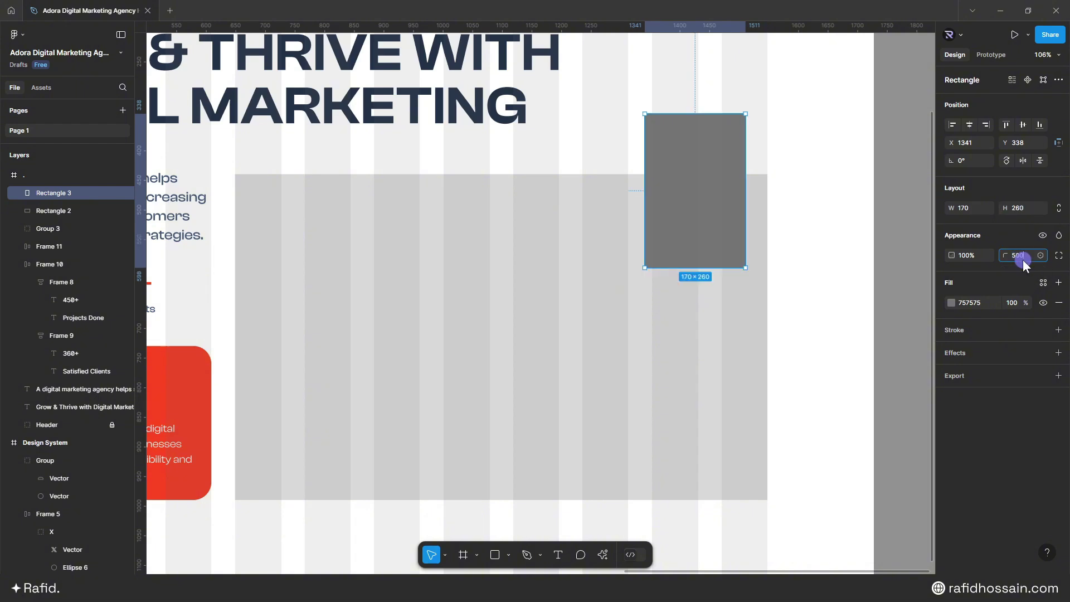
key("Return")
left_click_drag(708, 211, 680, 197)
key("alt")
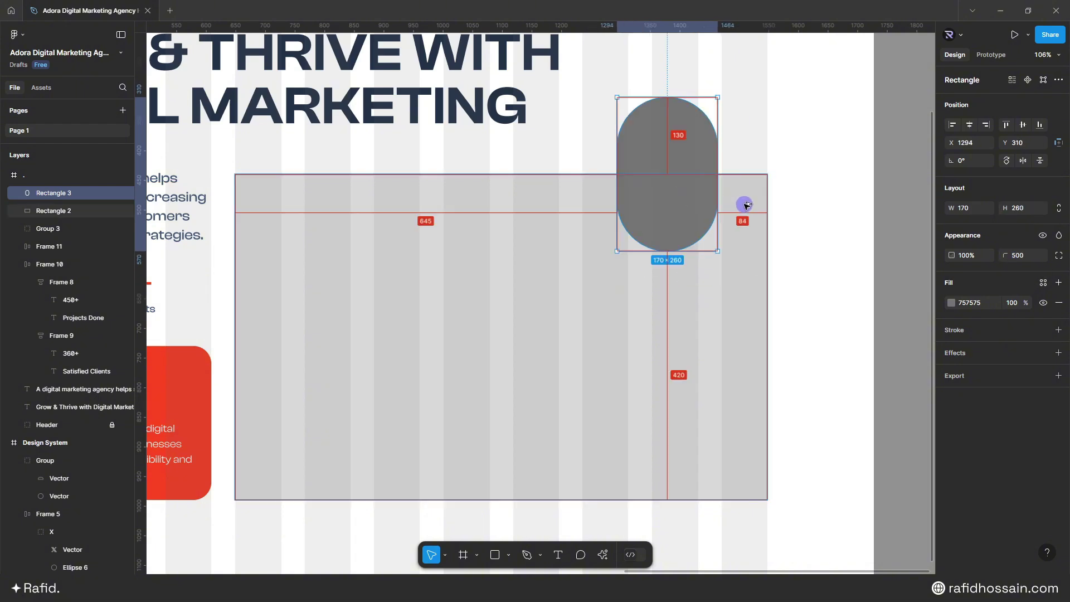
key("shift+Left")
key("alt")
left_click(783, 174)
scroll(783, 174, "down", 1)
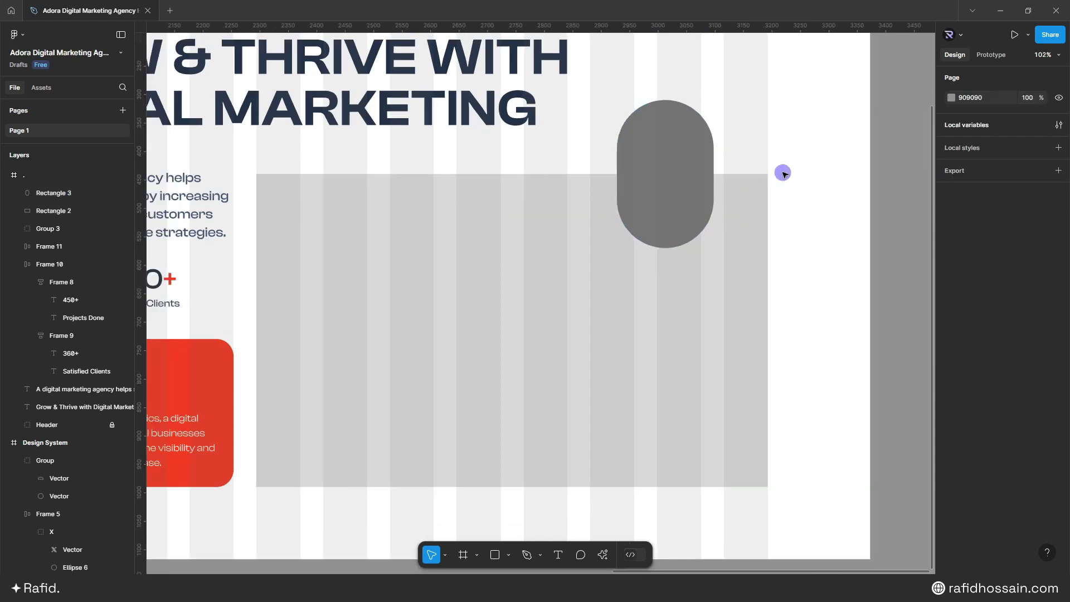
Step: Draw a 140 × 140 circle centred inside the upper part of the pill at X 1298, Y 325
key("r")
key("o")
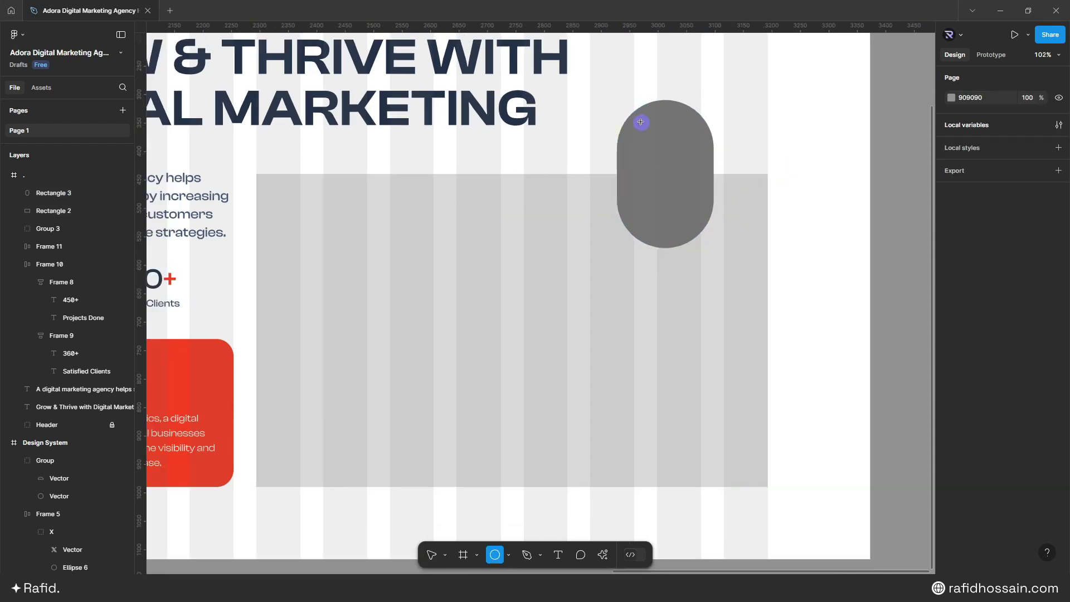
left_click_drag(639, 122, 715, 204)
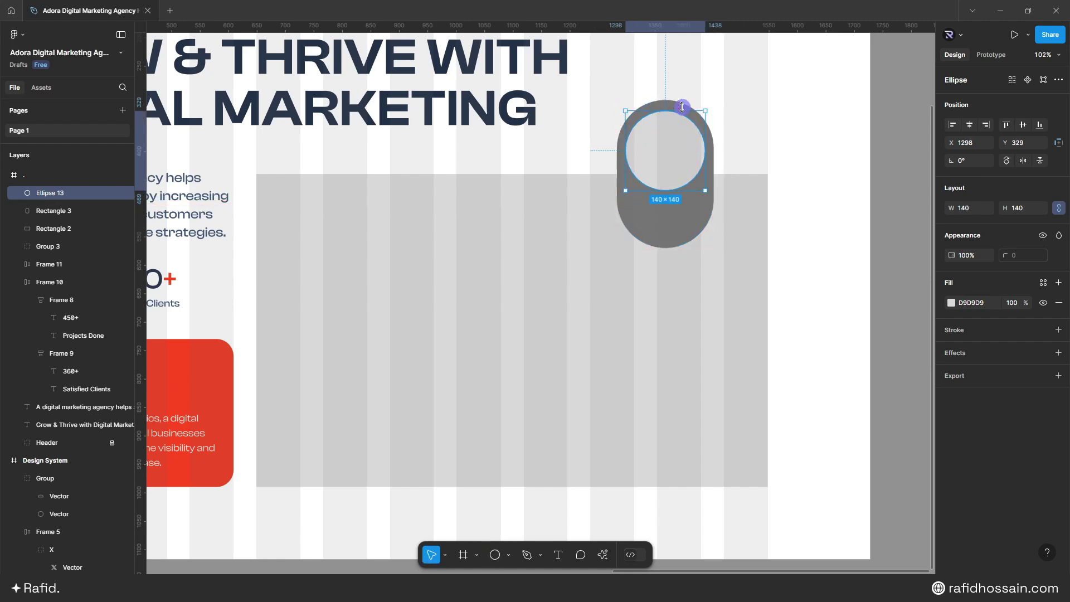
key("Up")
left_click_drag(682, 107, 686, 108)
Step: Group the circle with the grey pill
left_click(676, 217, "shift")
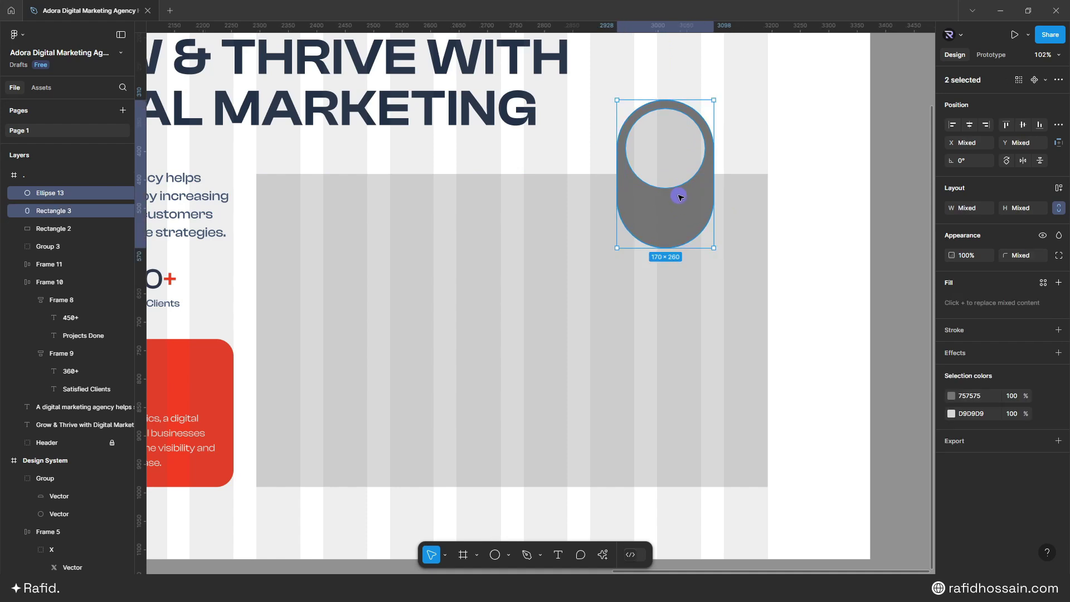
key("ctrl+g")
left_click(765, 140)
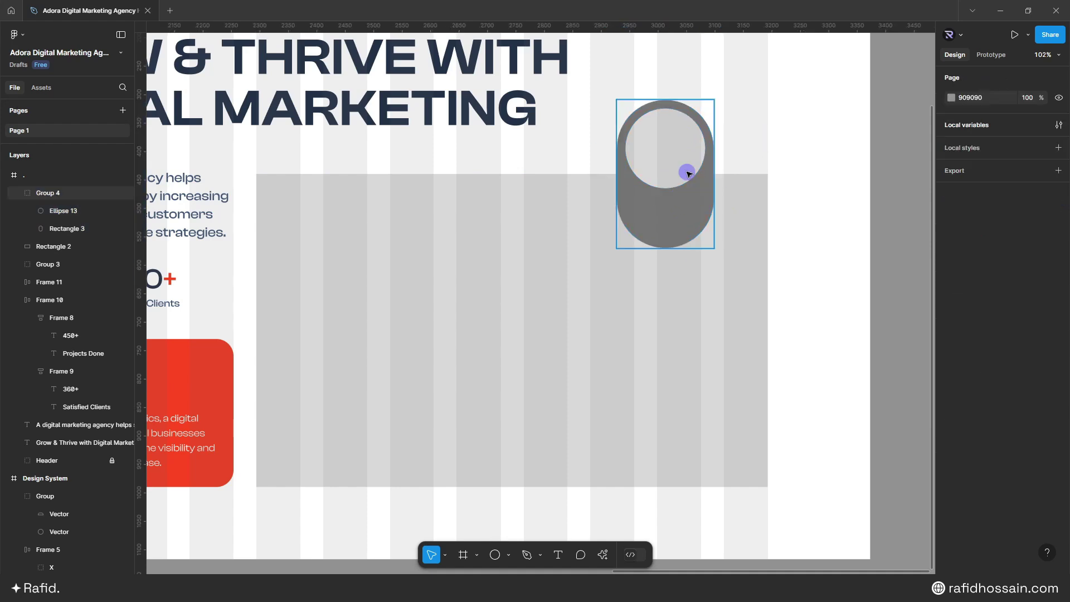
Step: Draw a rectangle about 169 × 311 over the pill group and fill it with grey 828282
key("r")
left_click_drag(617, 103, 714, 279)
left_click(952, 303)
left_click_drag(840, 327, 803, 359)
left_click(925, 260)
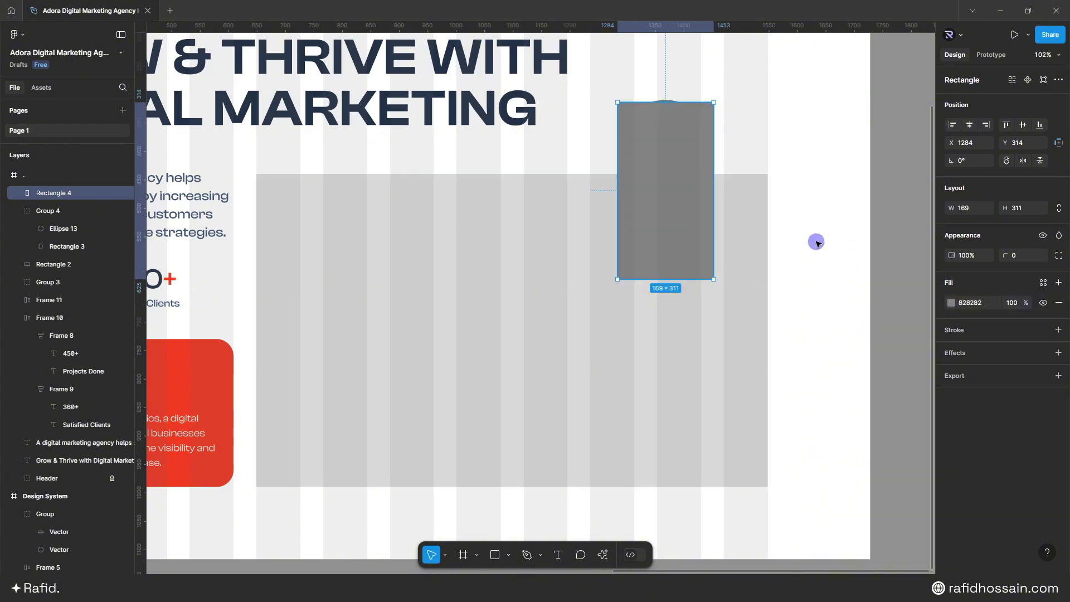
Step: Resize the new rectangle to 200 × 290, centre it horizontally over the pill group, and send it behind the group
type("200")
left_click(1023, 206)
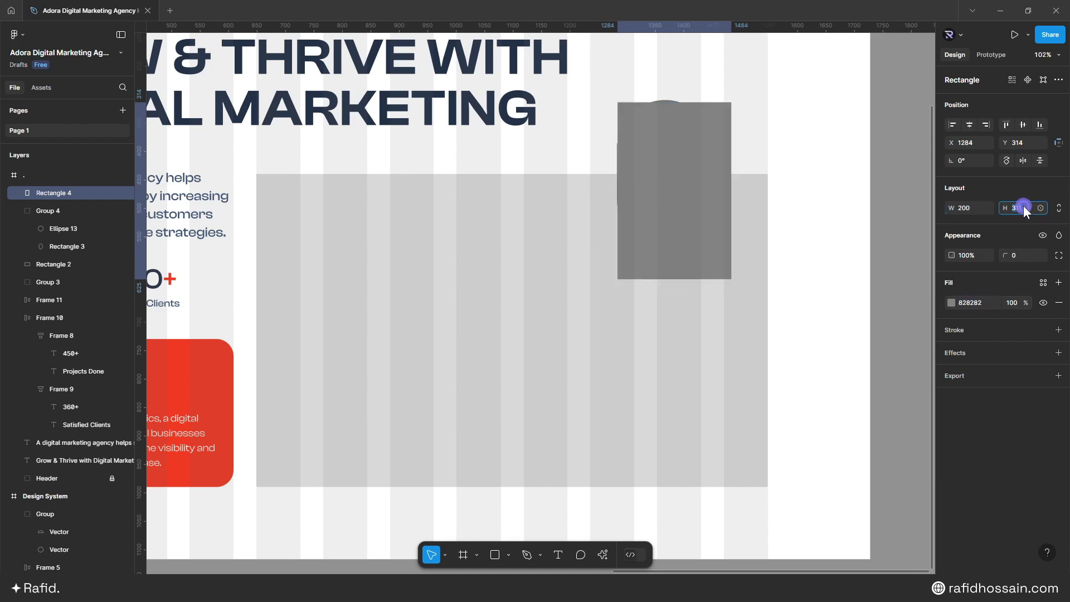
type("290")
key("Return")
left_click_drag(671, 182, 662, 179)
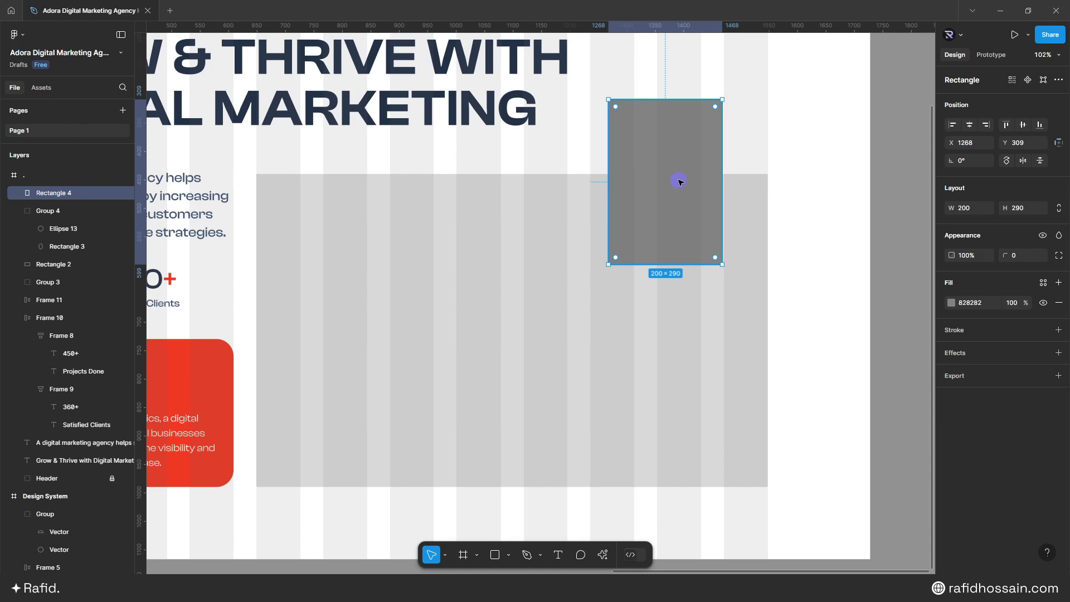
key("ctrl+bracketleft")
key("Escape")
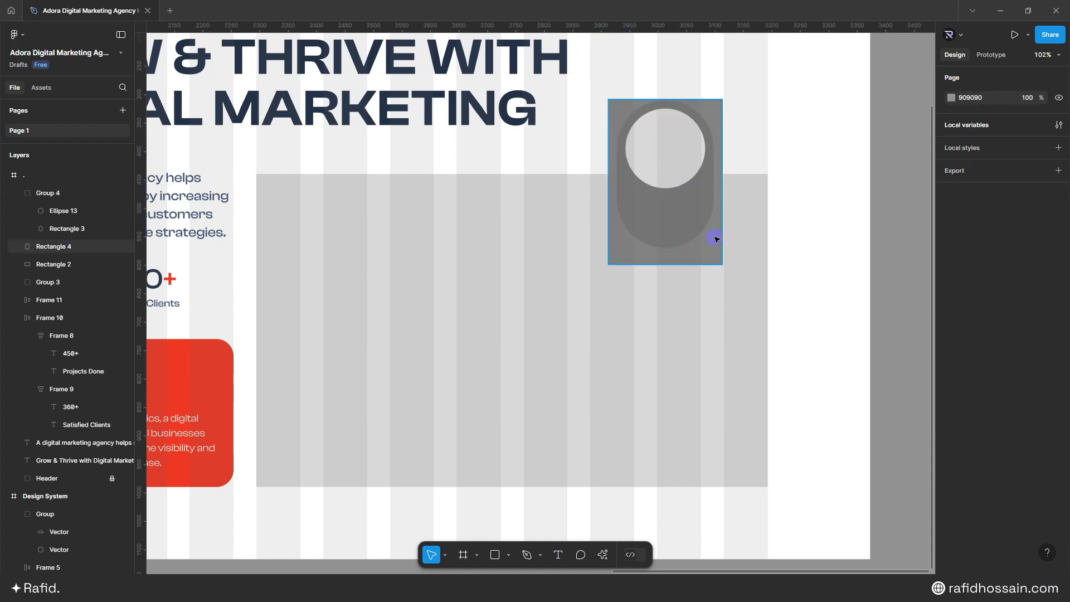
Step: Fill the rectangle behind the pill with dark grey 444444 and move it up to Y 295
left_click(720, 246)
left_click(952, 302)
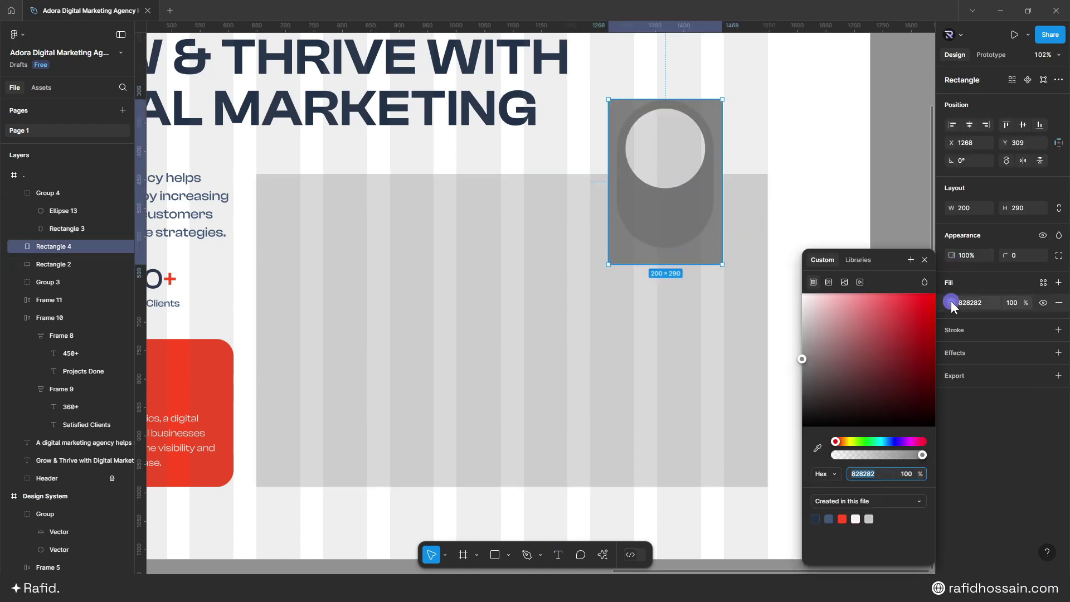
left_click(861, 316)
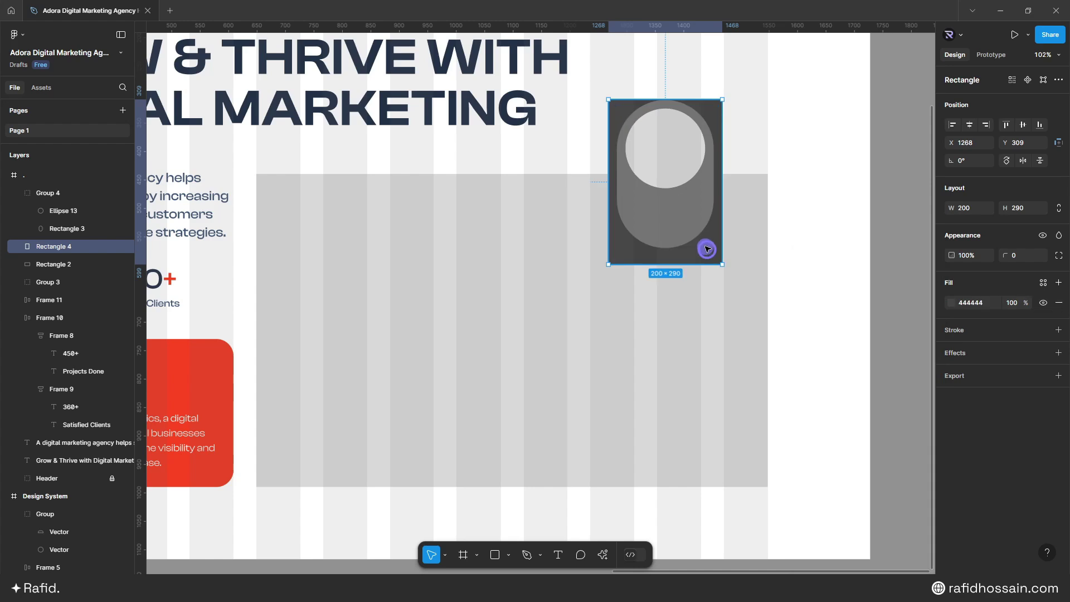
left_click_drag(707, 248, 706, 240)
left_click(812, 222)
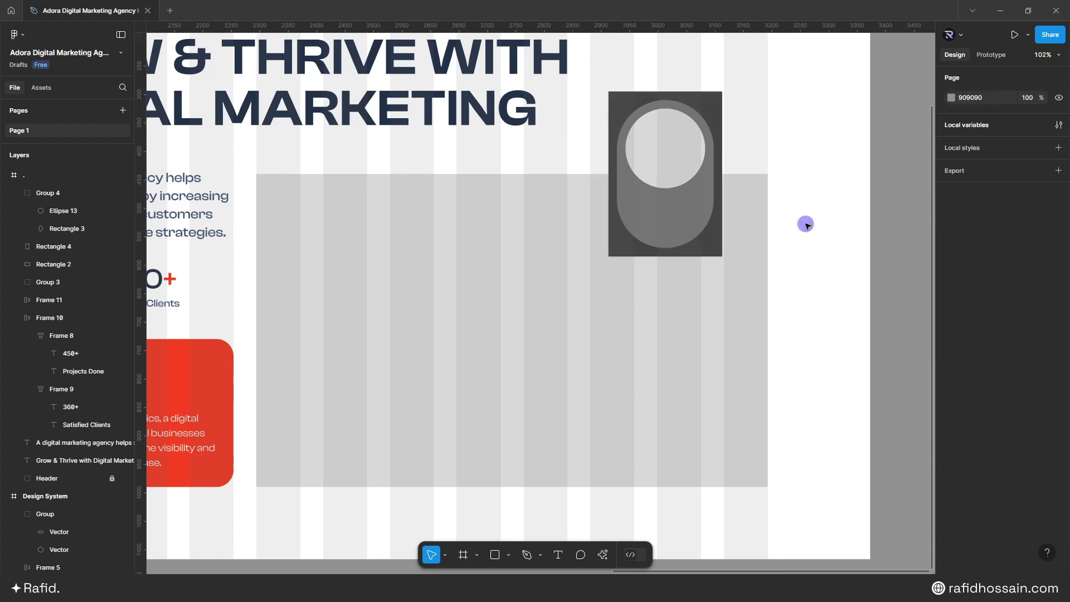
Step: Lock and hide the group containing the circle and the pill
left_click(715, 244)
left_click(689, 196)
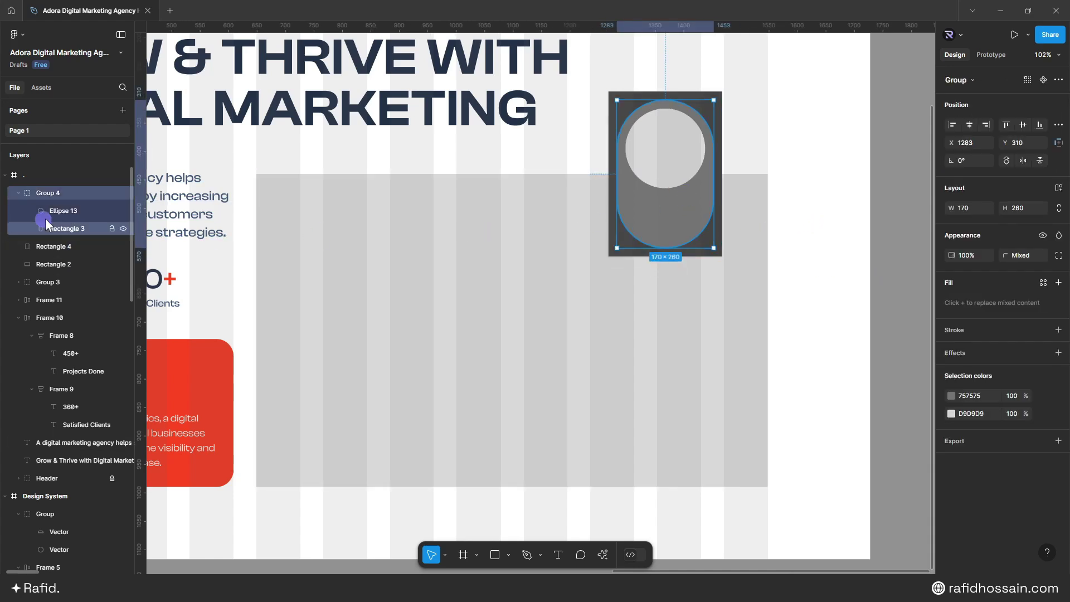
left_click(111, 193)
left_click(124, 193)
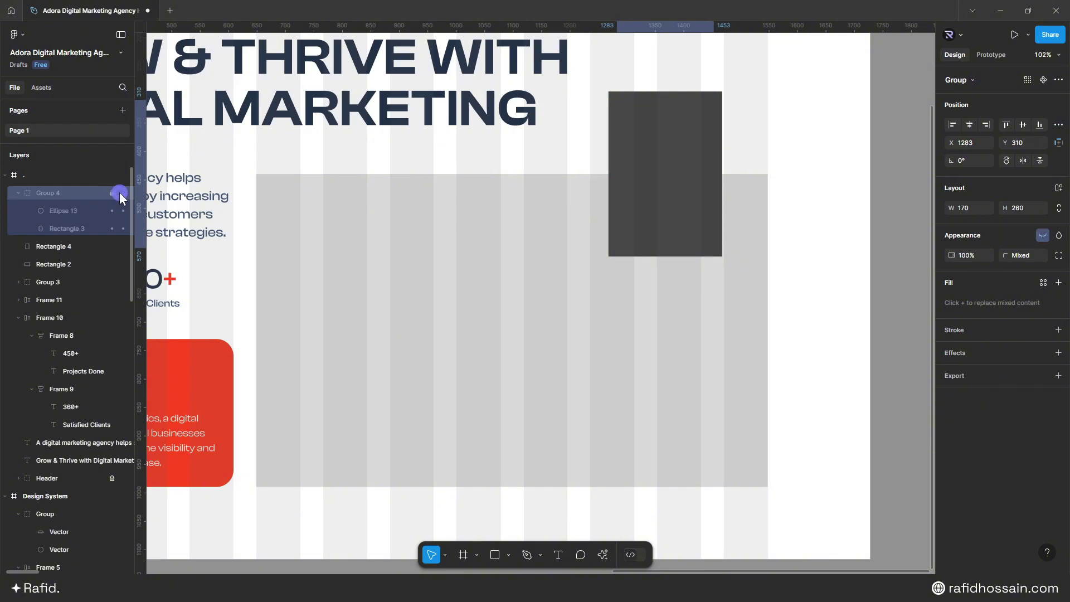
Step: Fully round the dark 200 × 290 rectangle's corners to make it a pill shape
left_click(716, 209)
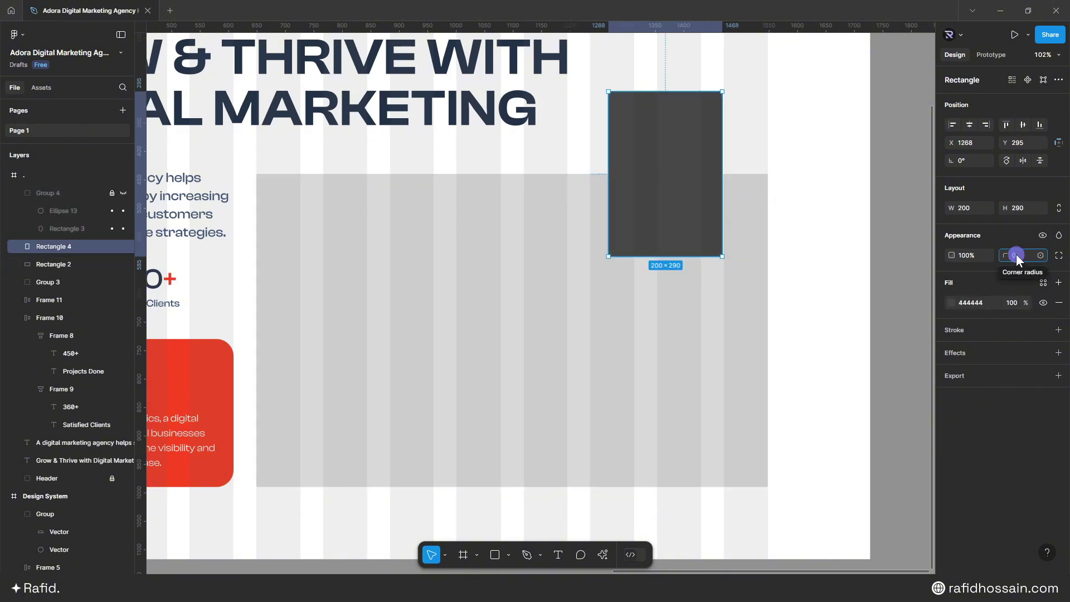
key("Return")
left_click(827, 228)
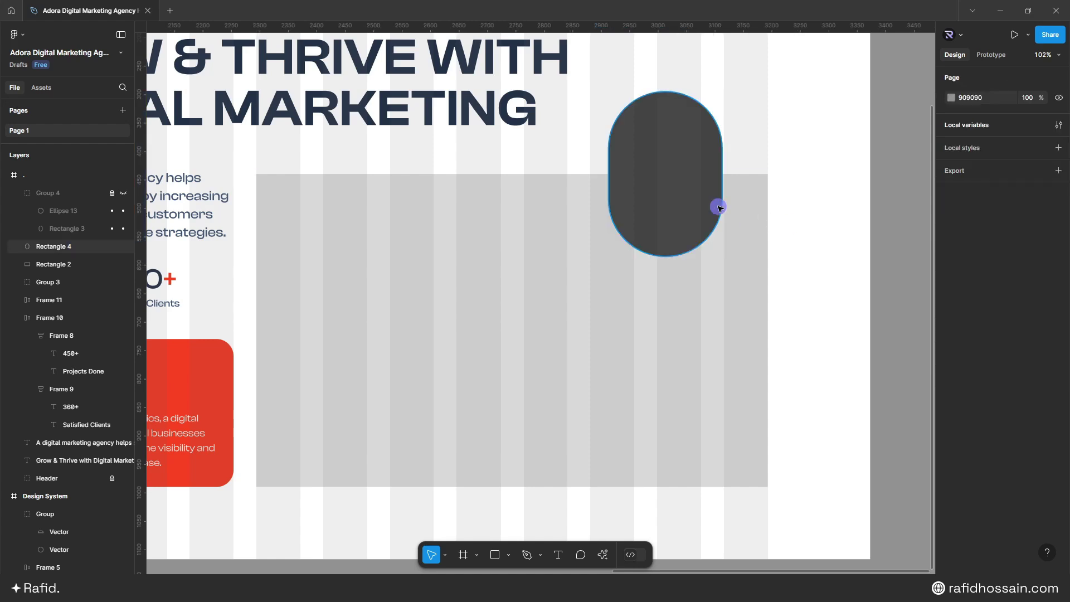
Step: Subtract the dark pill from the large rectangle and flatten the result into a single shape
left_click(720, 207)
left_click_drag(812, 232, 667, 211)
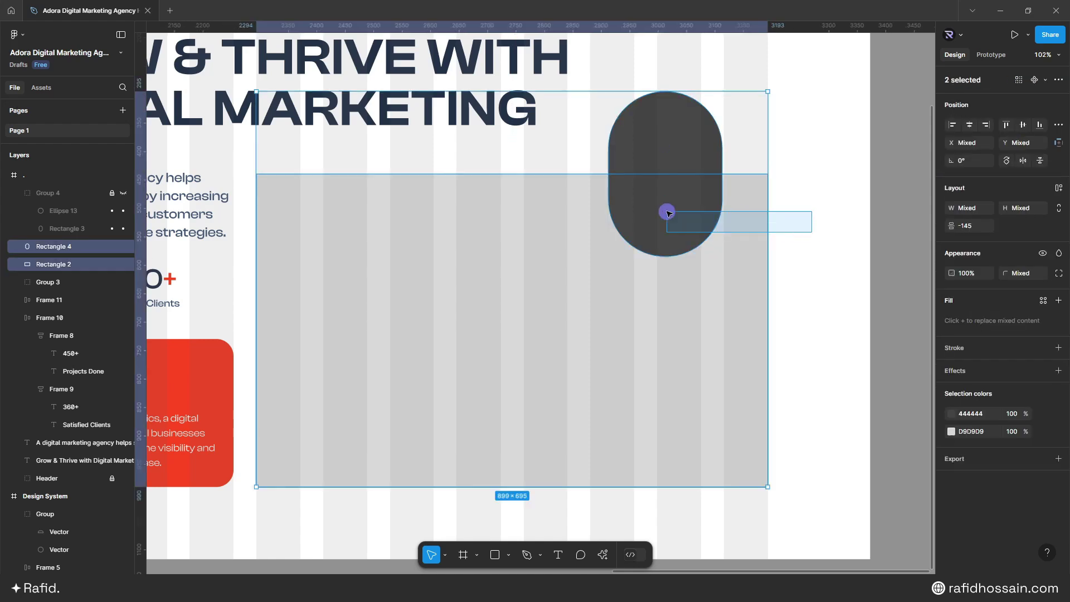
left_click(1061, 81)
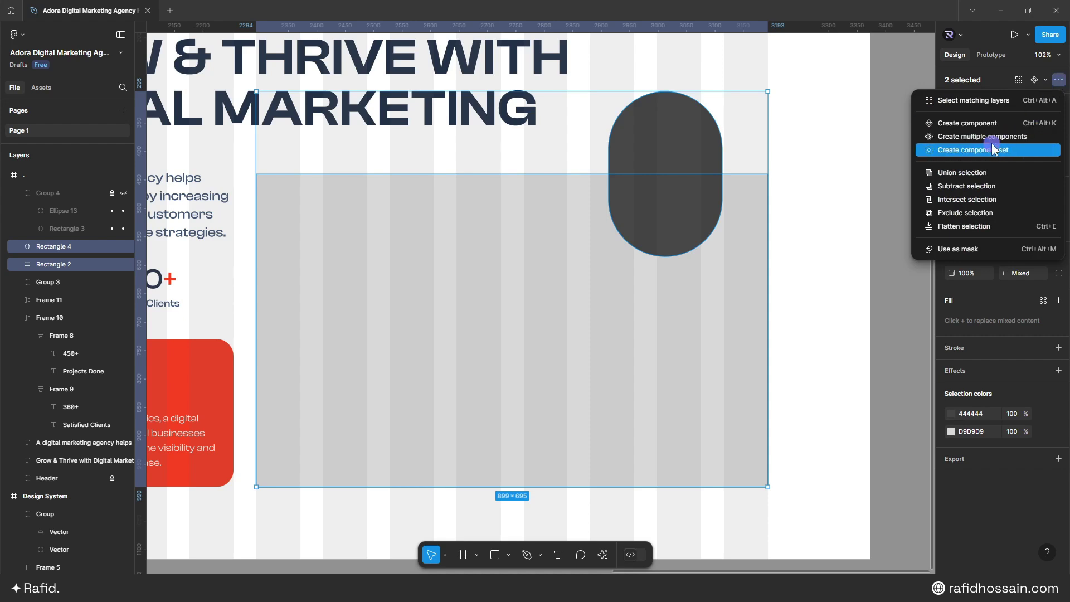
left_click(963, 190)
left_click(1061, 81)
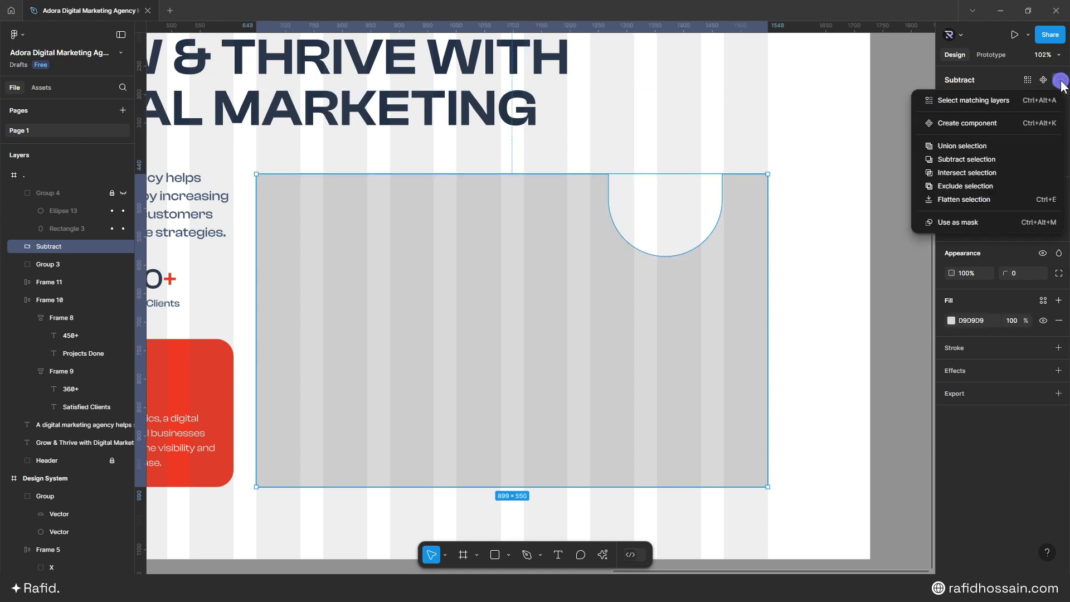
left_click(973, 202)
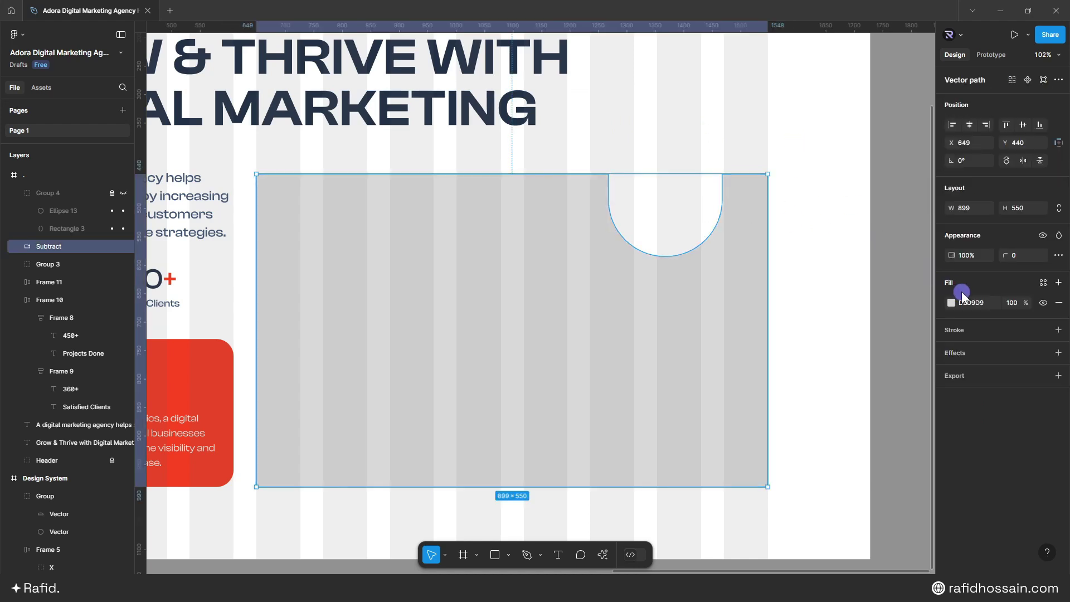
Step: Round the corners of the large notched shape and show the hidden pill group again
key("Return")
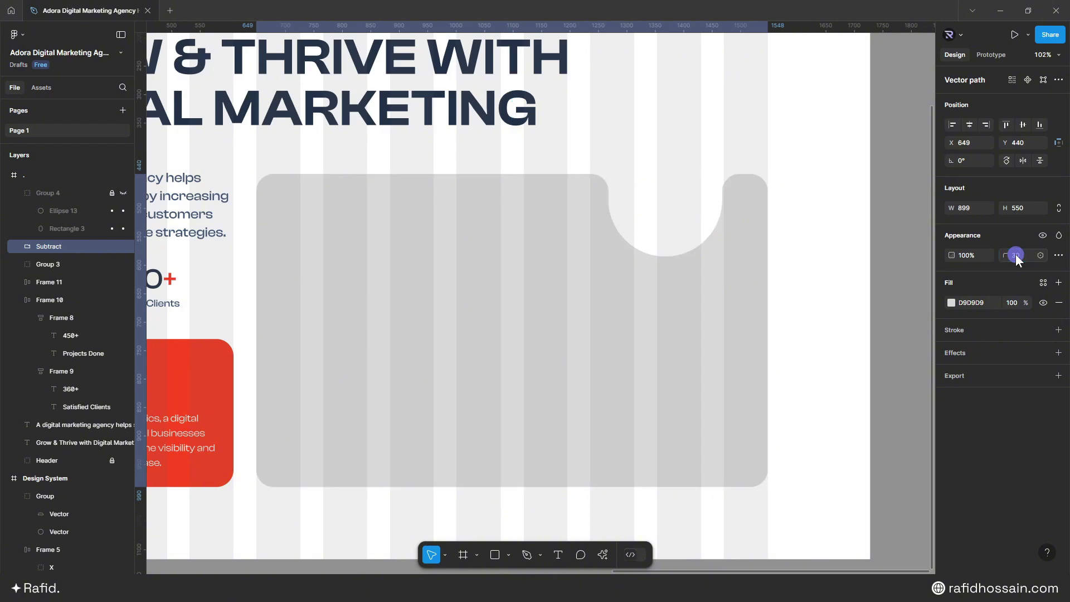
left_click(478, 174)
left_click(126, 194)
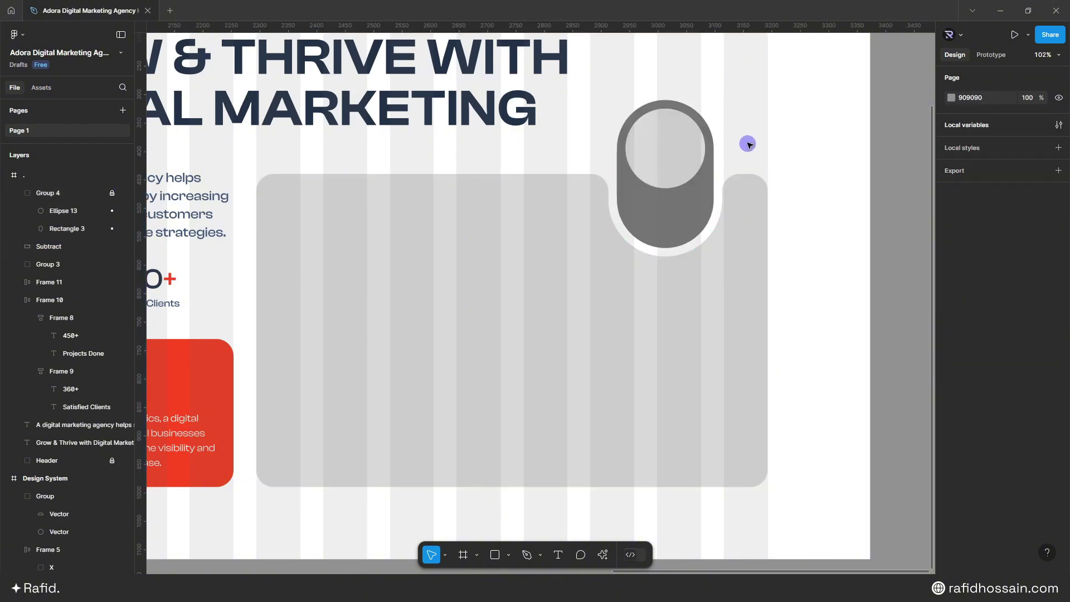
scroll(820, 142, "down", 5)
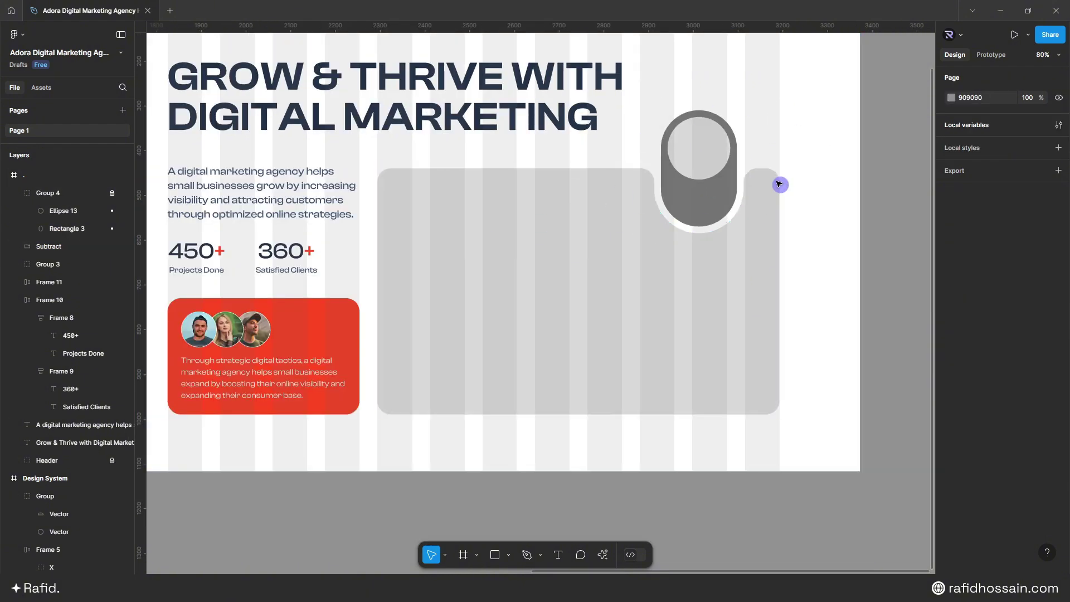
scroll(770, 131, "up", 4)
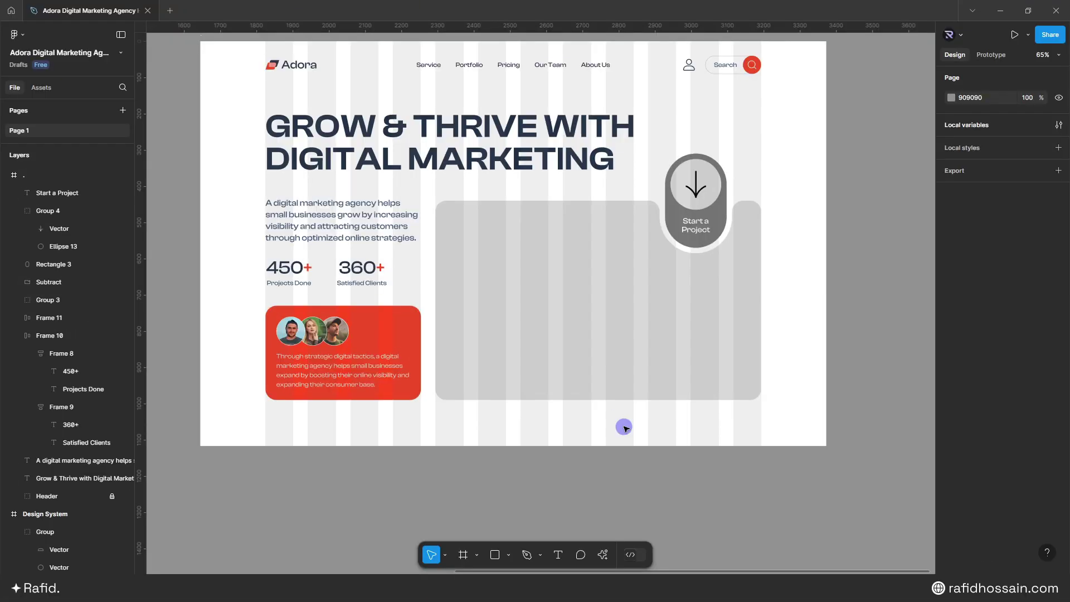
Step: Fill the pill behind the Start a Project text with the Brand Color style
scroll(769, 241, "up", 3)
left_click(713, 232)
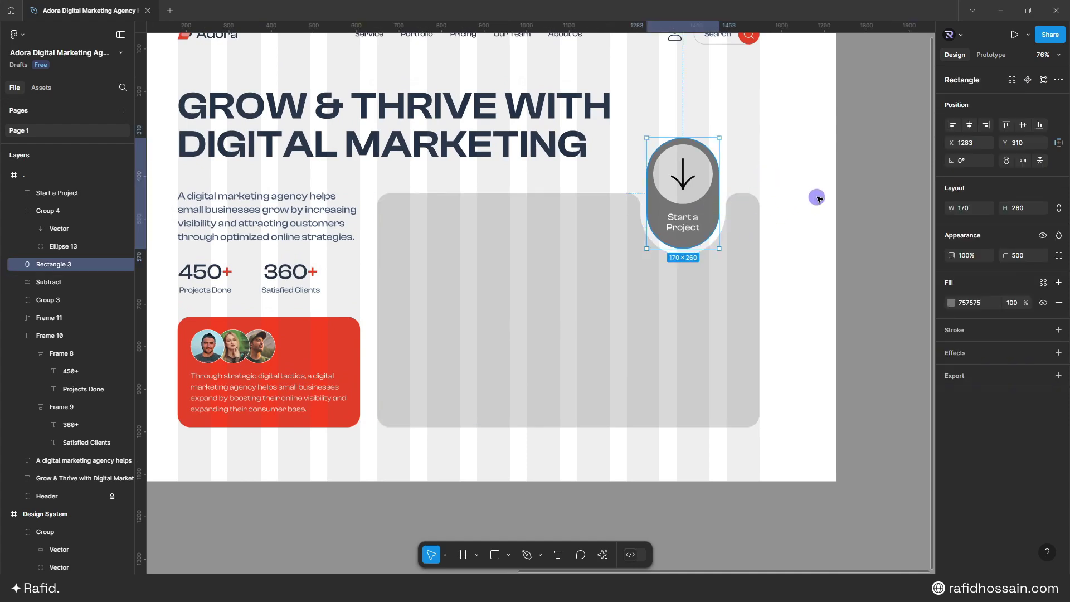
left_click(941, 306)
left_click(851, 261)
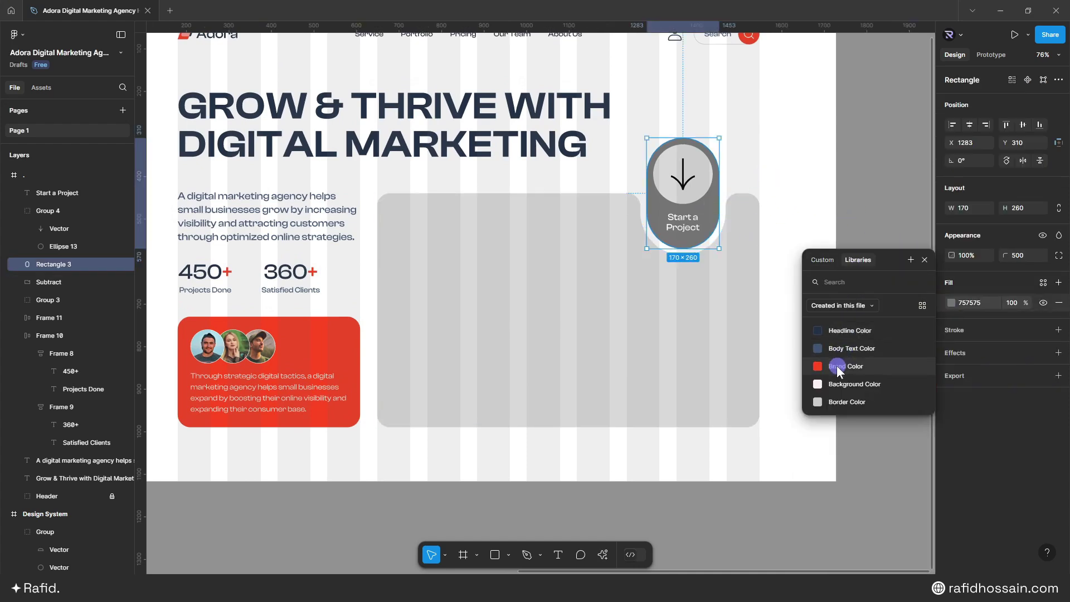
left_click(838, 364)
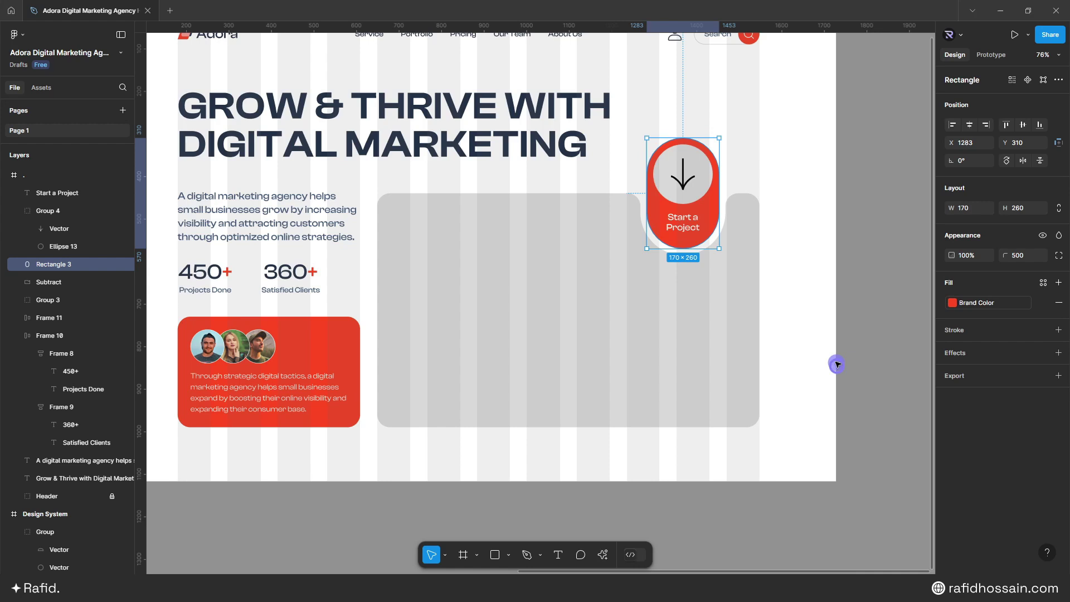
Step: Fill the circle in the pill with white FFFFFF and change the down arrow's stroke to the brand red
double_click(703, 193)
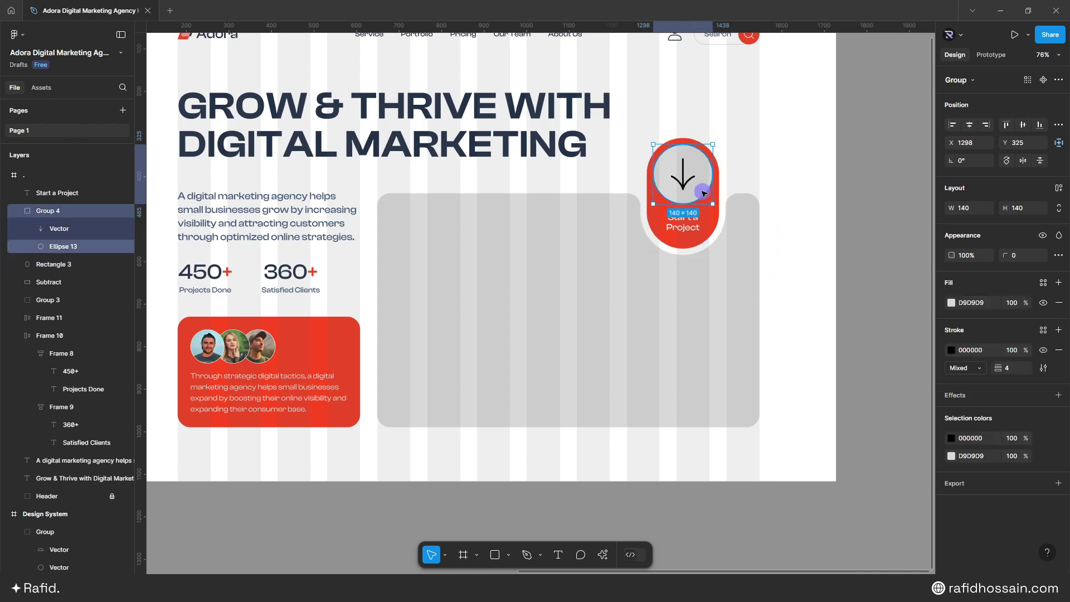
left_click(950, 303)
left_click_drag(821, 319, 801, 291)
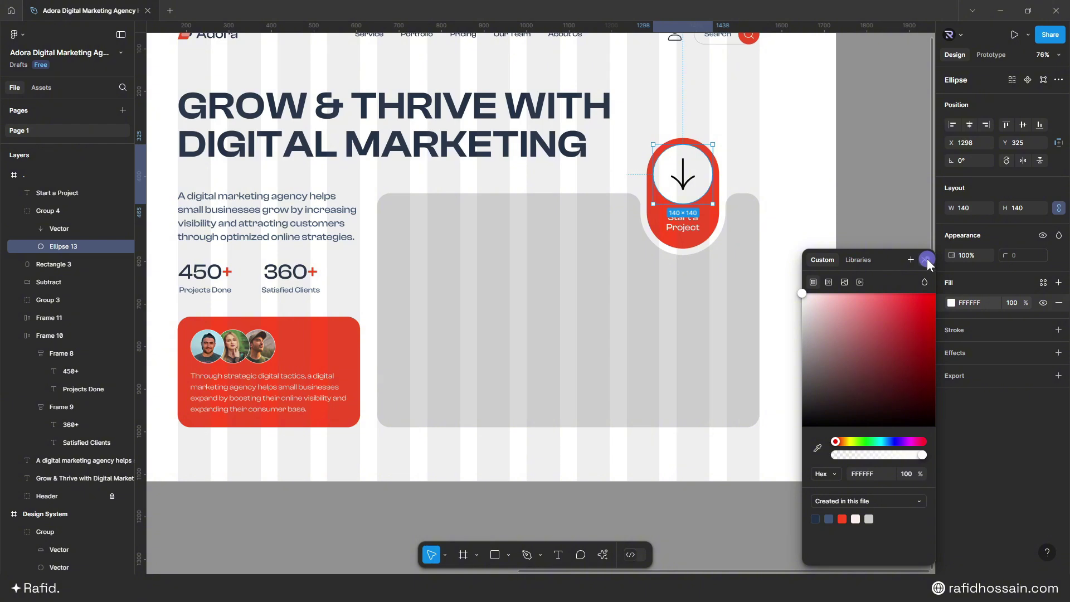
left_click(927, 259)
left_click(682, 177)
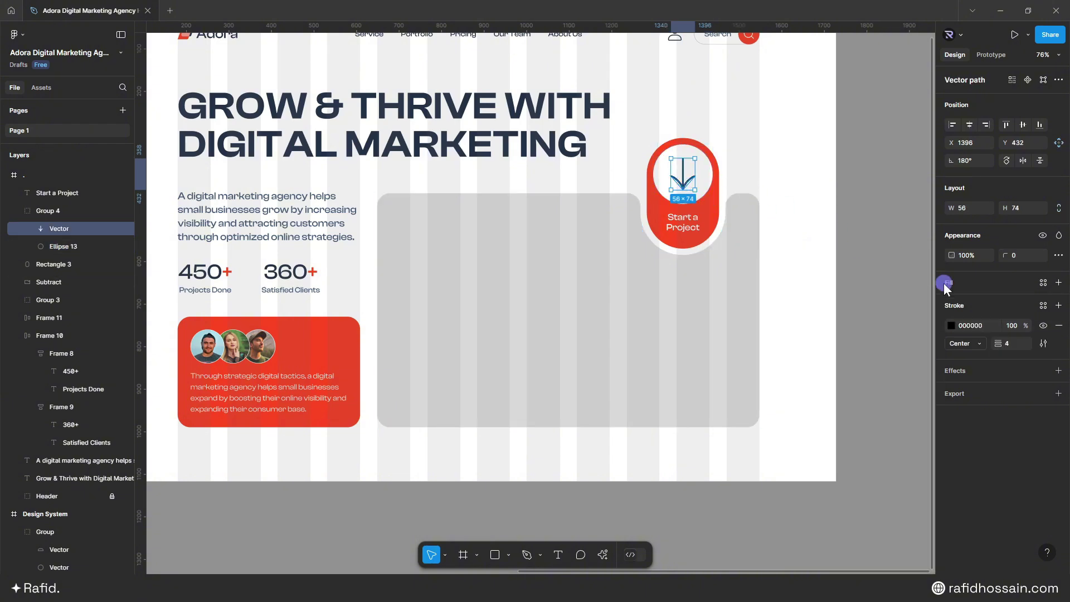
left_click(951, 325)
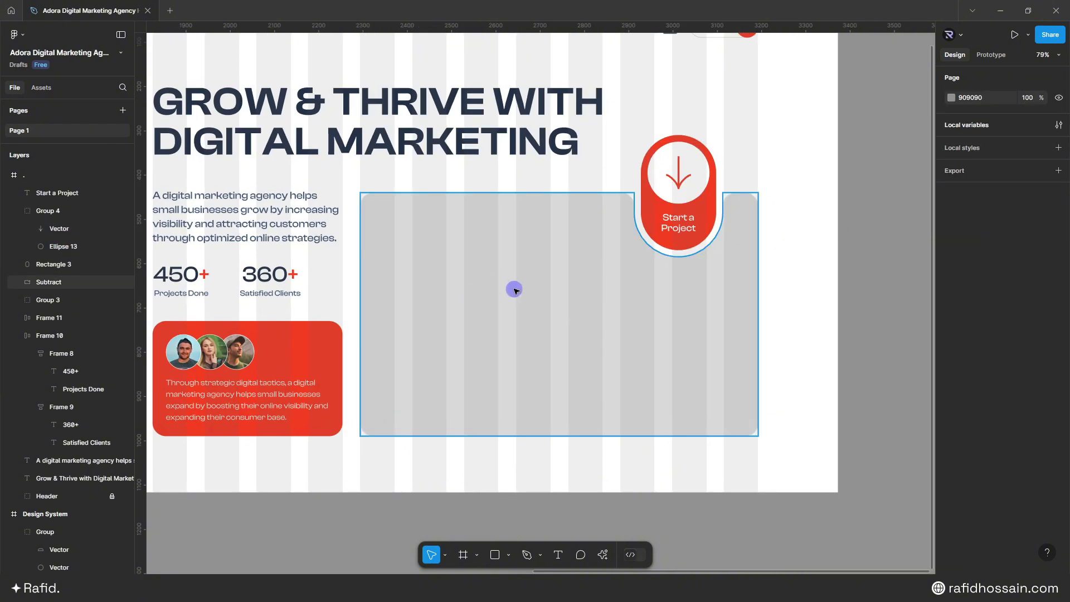
Step: Fill the large notched shape beside the body text with the office meeting photo
left_click(514, 288)
left_click(693, 451)
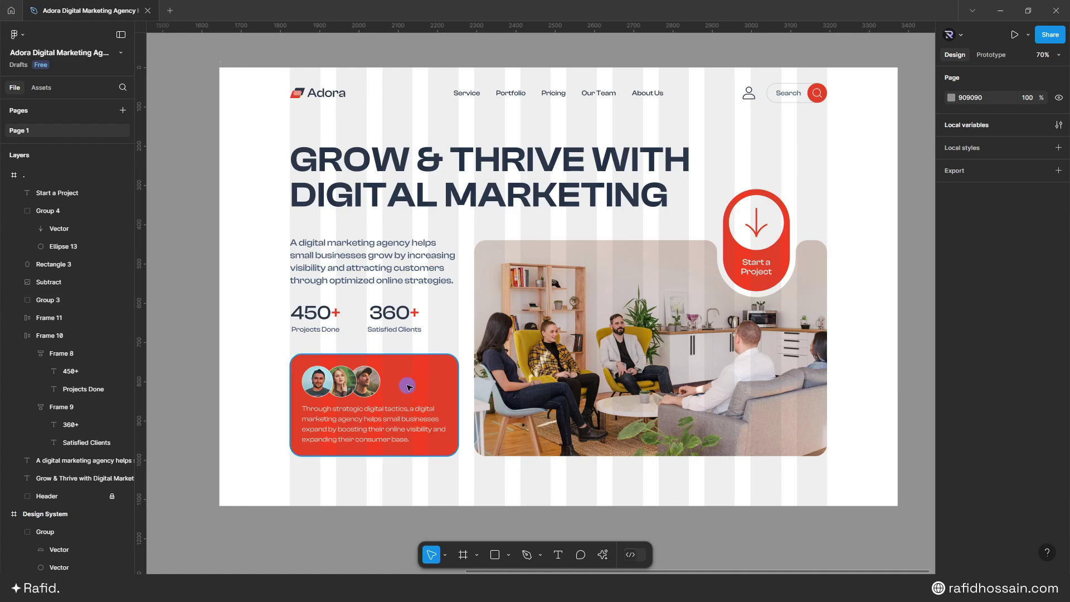
Step: Send the red card group to the back, behind the three white dots, and group the dots with the card
scroll(422, 396, "up", 5)
scroll(406, 383, "down", 1)
scroll(370, 404, "up", 1)
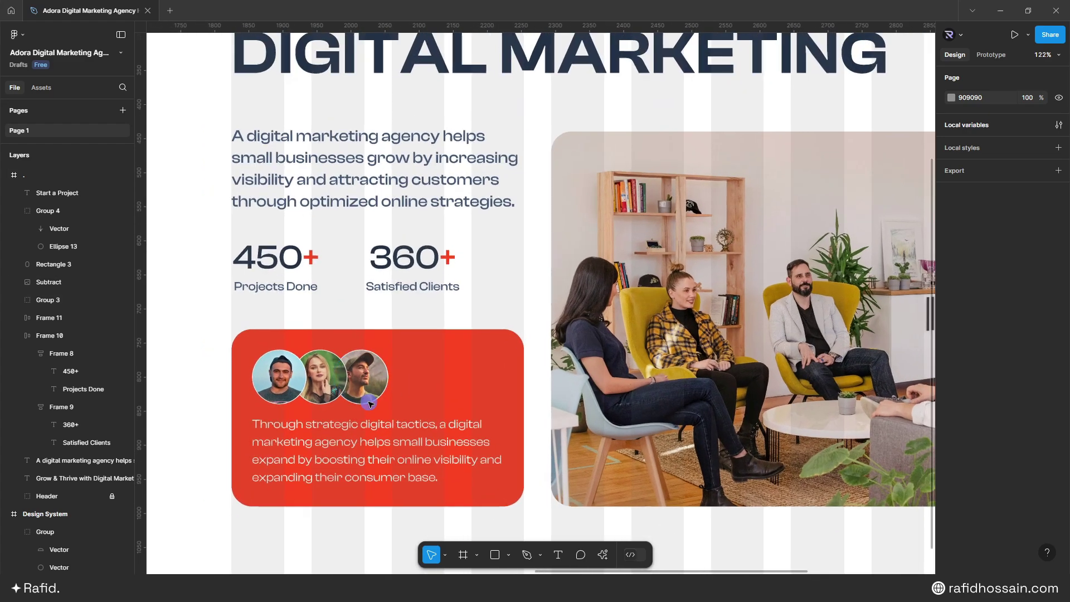
left_click(489, 357)
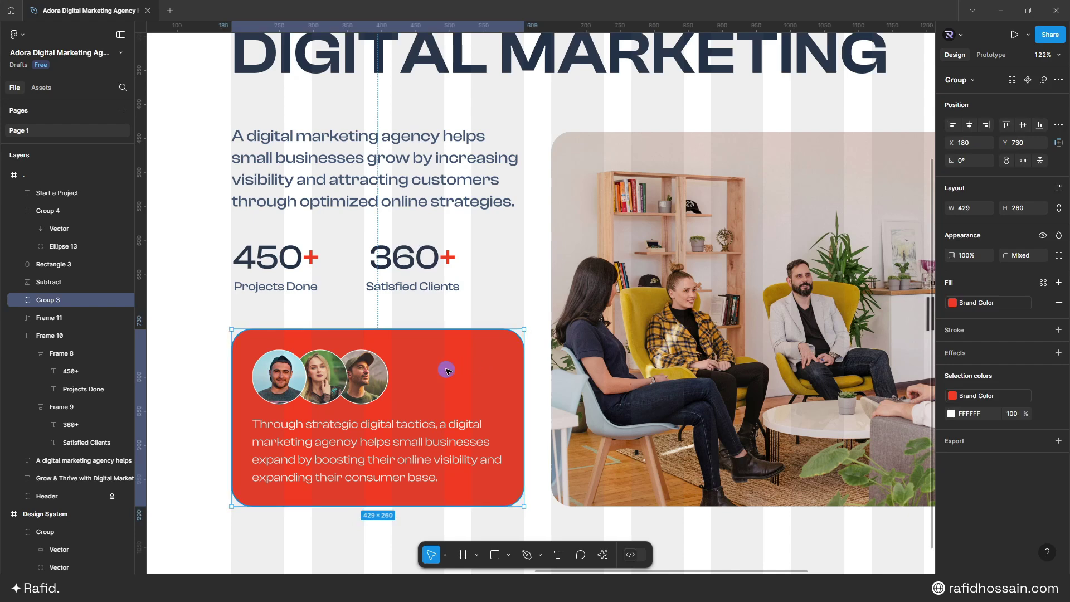
key("ctrl+shift+Down")
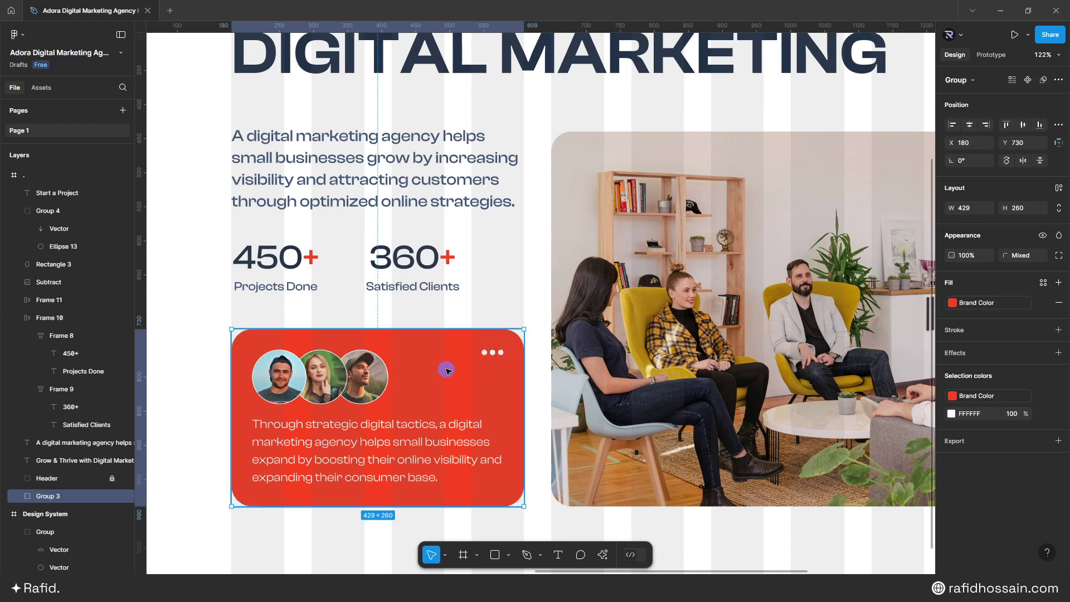
left_click(492, 353, "shift")
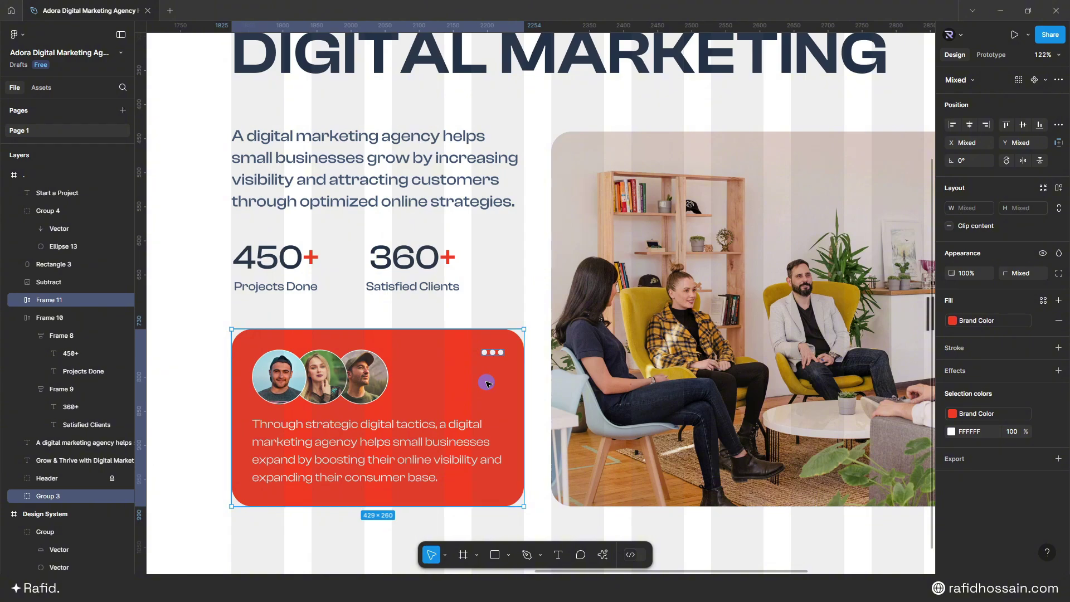
key("ctrl+g")
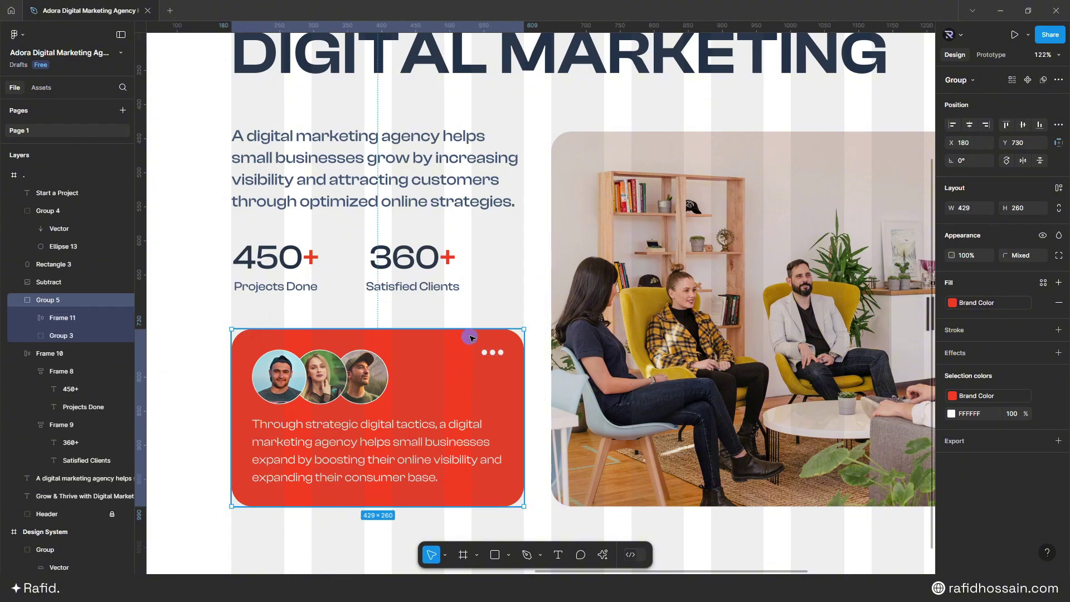
Step: Place the X and LinkedIn icons beside the headline's first line, aligned with the right edge of the search bar
scroll(486, 383, "down", 5)
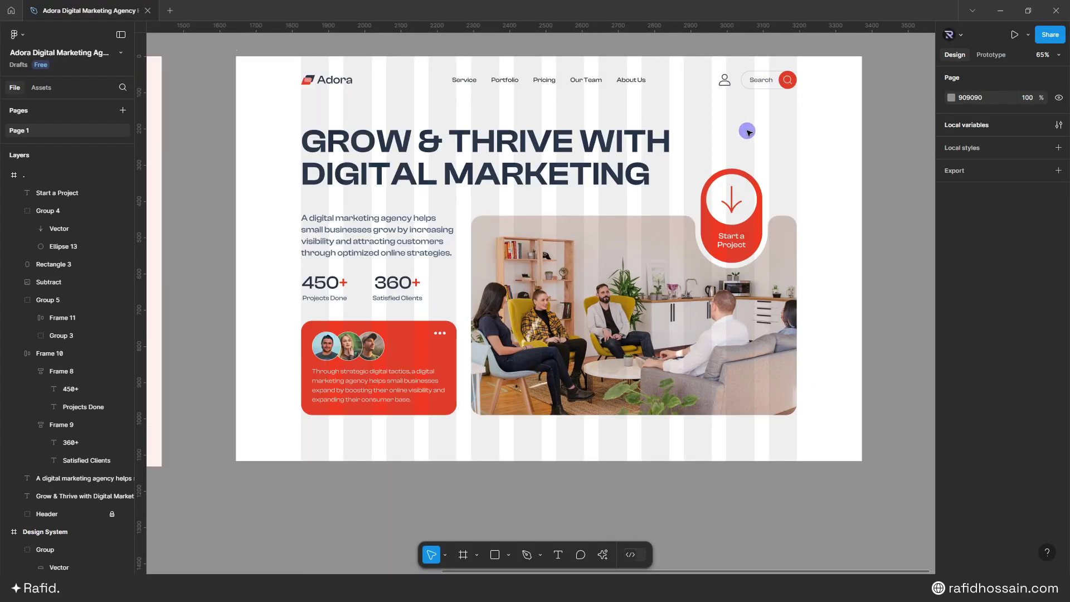
scroll(769, 365, "up", 4)
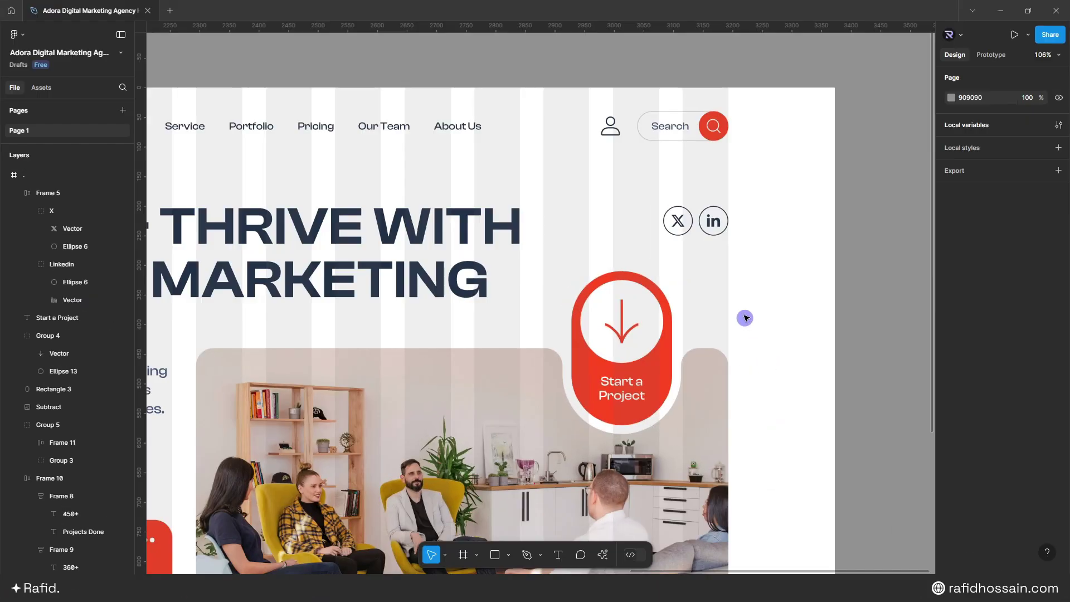
scroll(745, 280, "down", 5)
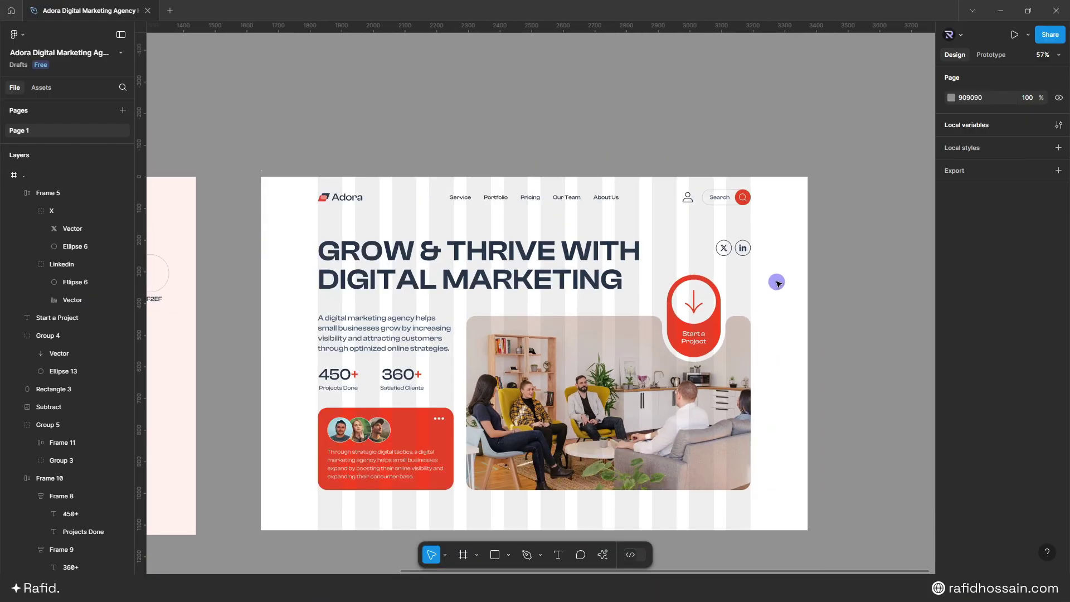
Step: Apply the Background Color style to the fill of the hero frame
scroll(298, 216, "down", 1)
left_click(297, 217)
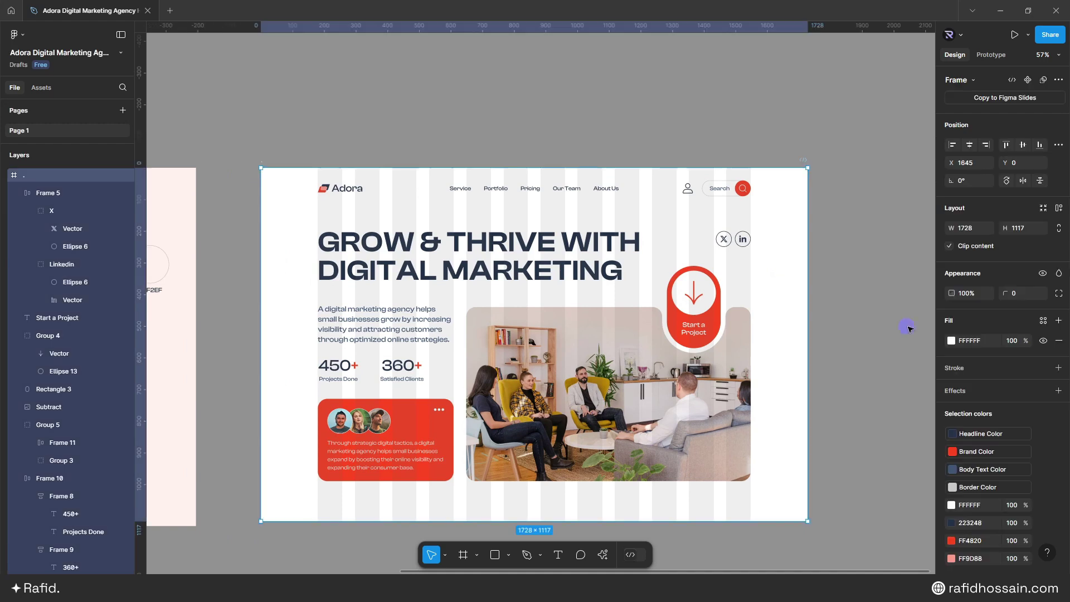
left_click(952, 341)
left_click(855, 260)
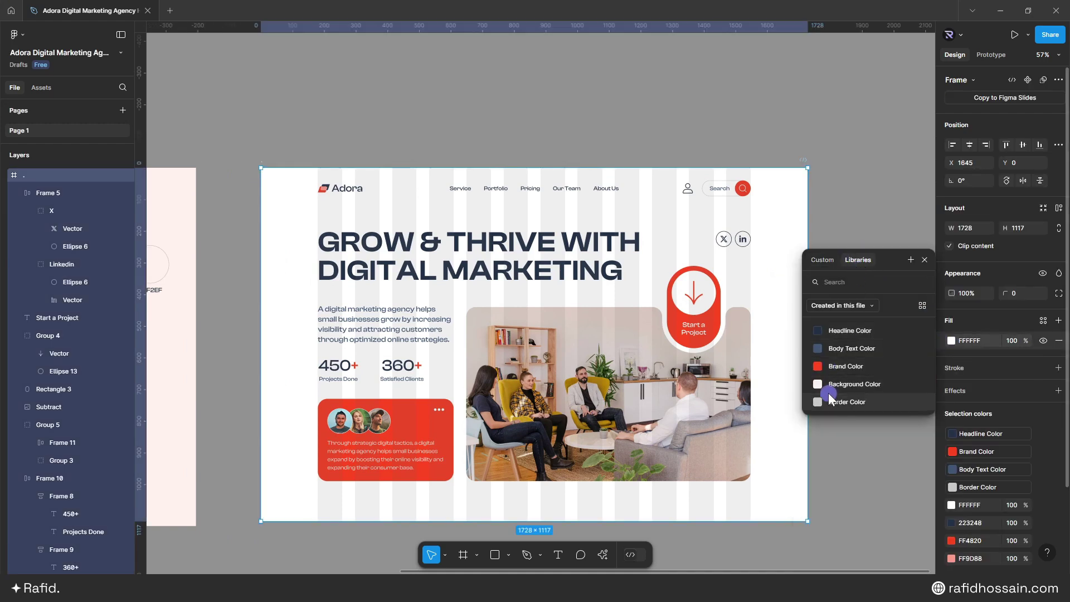
left_click(849, 384)
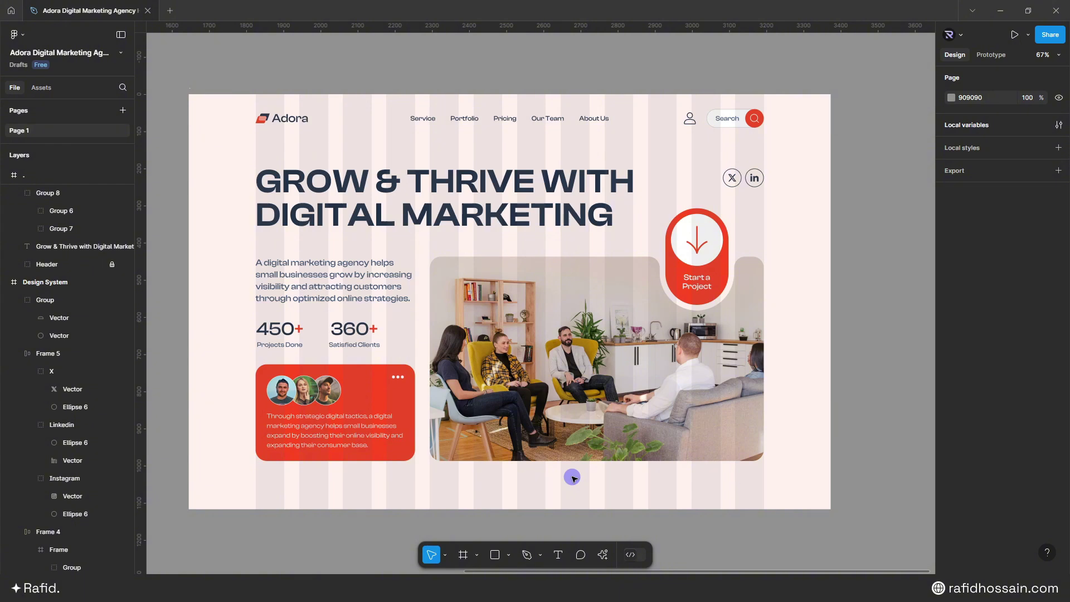
Step: Move the group with the body text, stats, red card and photo up 10 px to Y 297 and check its margins
left_click(573, 323)
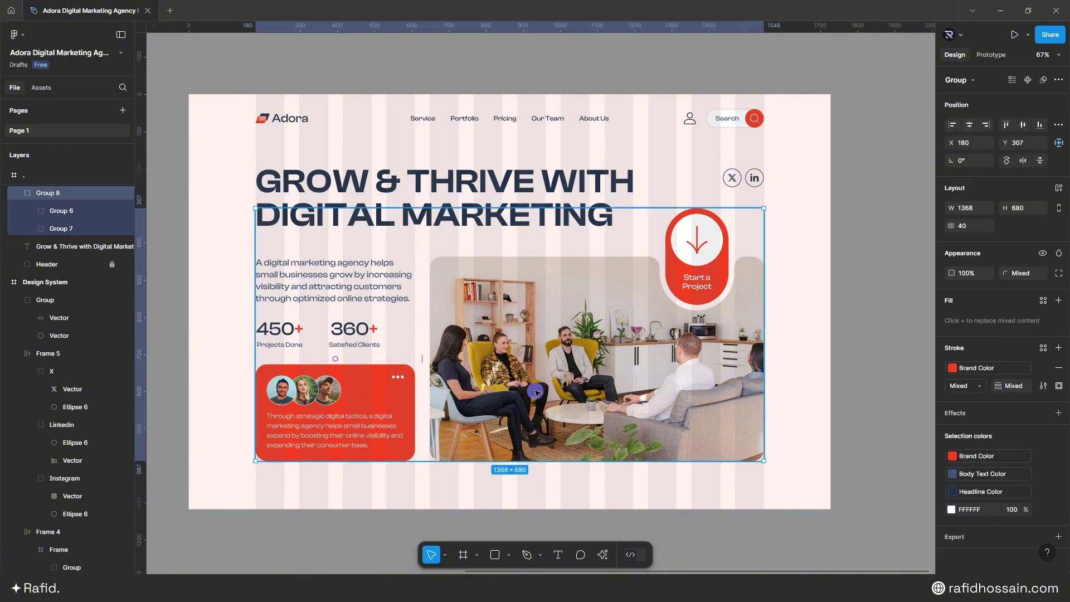
key("shift+Up")
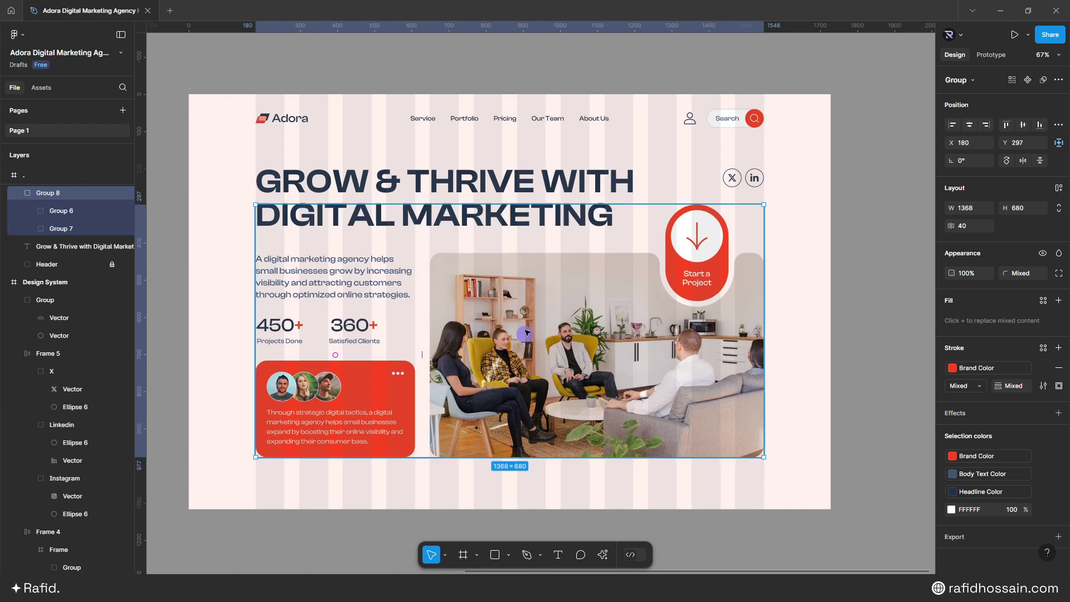
key("alt")
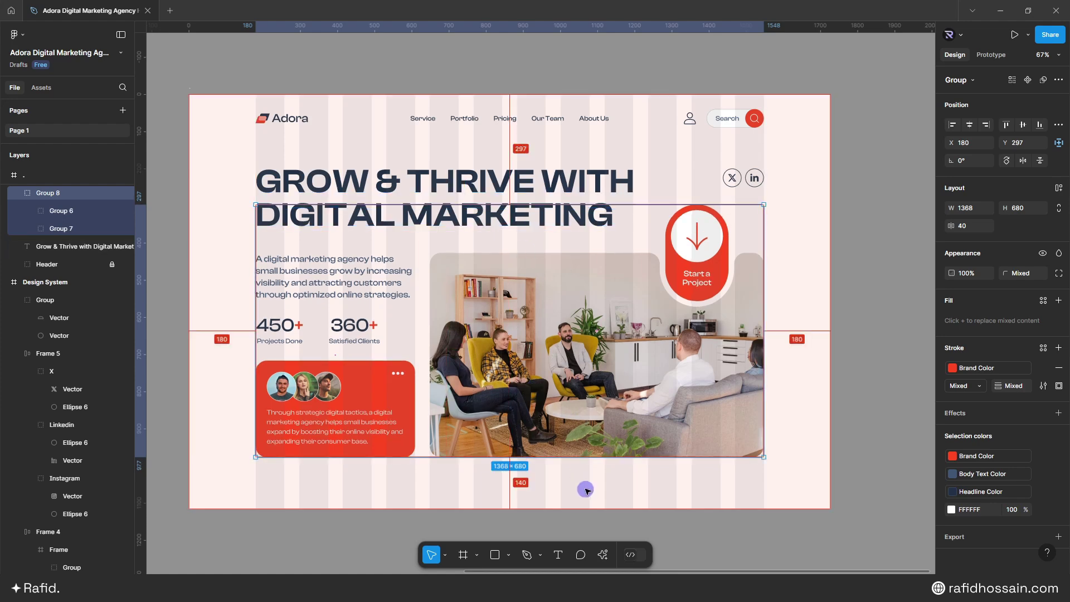